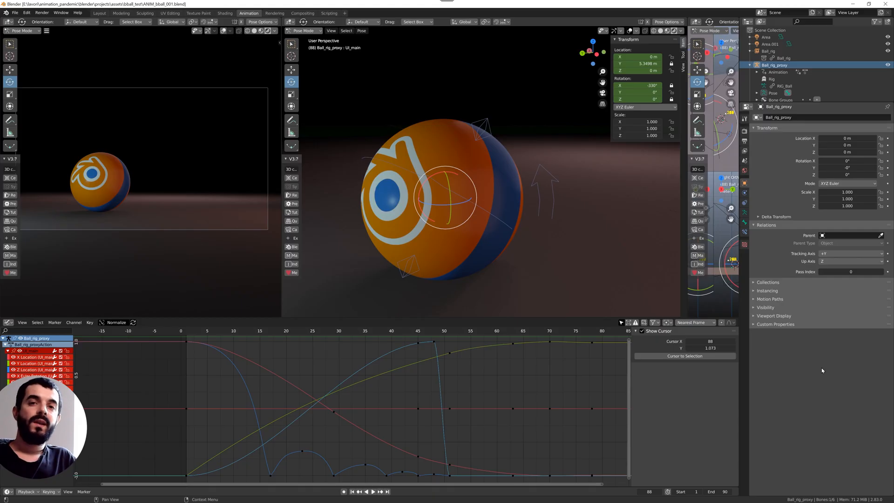
Examine the animated ball and its rig controls from several angles in the perspective viewport
left_click_drag(420, 274, 373, 219, "alt")
right_click_drag(373, 219, 476, 282, "alt")
left_click_drag(476, 281, 485, 238, "alt")
middle_click(486, 237, "alt")
middle_click(485, 237, "alt")
mouse_move(505, 187)
right_mouse_down("alt")
mouse_move(592, 246)
mouse_move(545, 238)
mouse_move(515, 200)
right_mouse_up("alt")
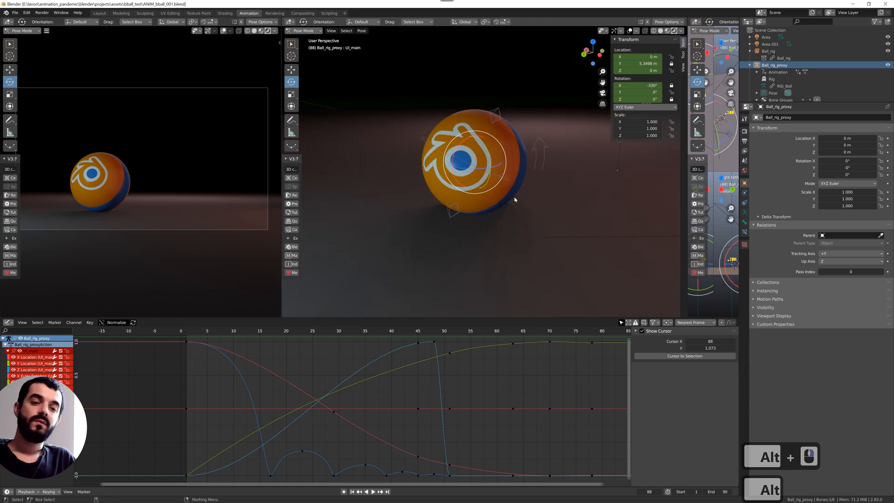
middle_click_drag(514, 200, 475, 226, "alt")
left_click(473, 209)
left_click(445, 209)
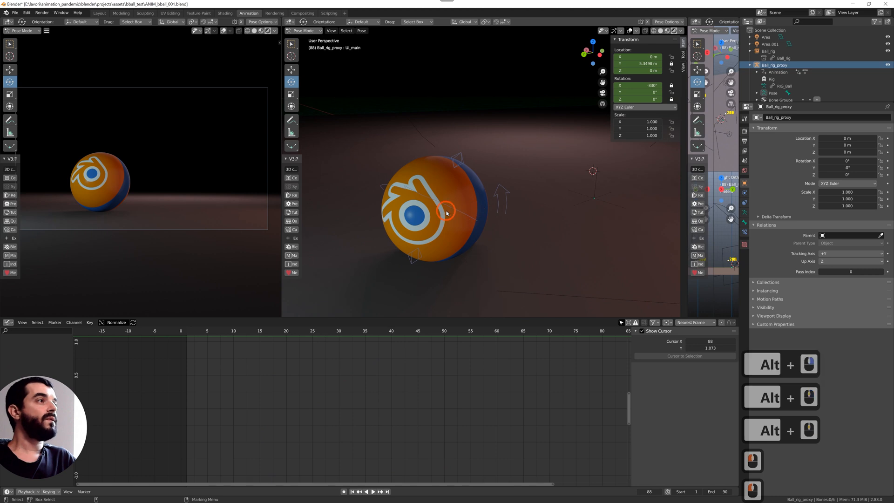
left_click(446, 206)
key("f")
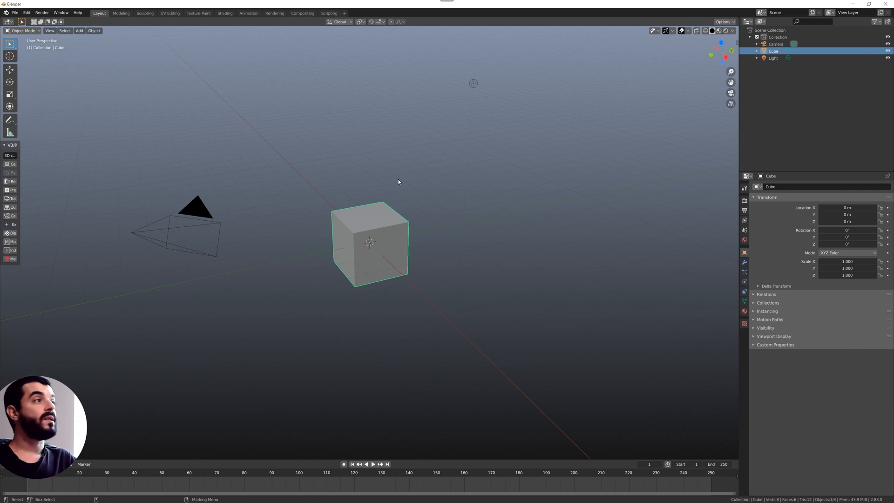
Delete the default cube and light from the new scene
left_click_drag(513, 188, 305, 281)
left_click(373, 286)
left_click_drag(553, 146, 368, 353)
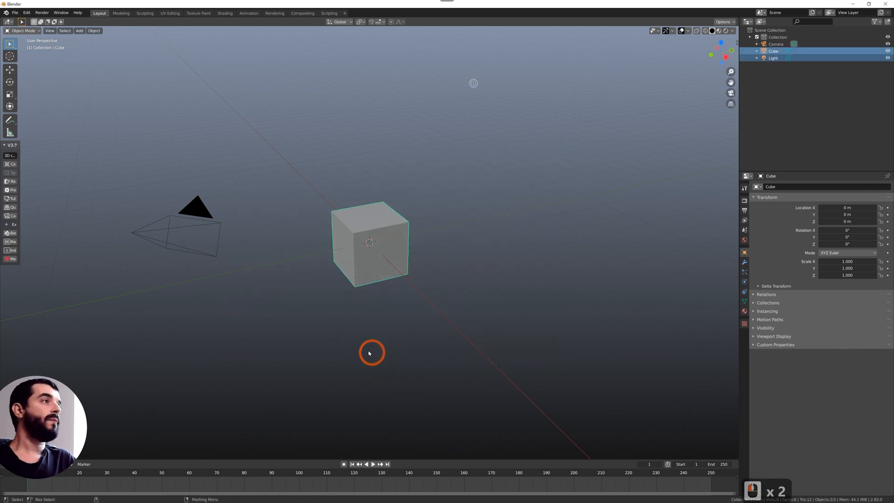
key("Delete")
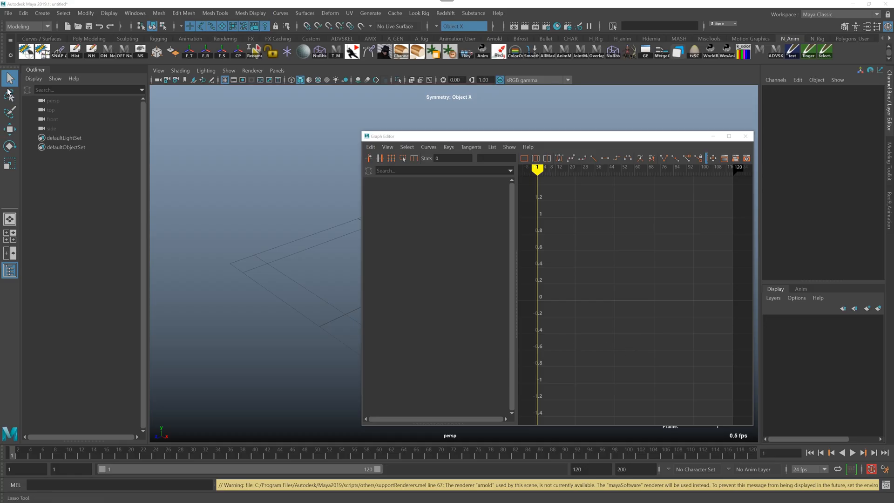
Switch to Maya and look at its Set Project and Create Reference commands
left_click(9, 14)
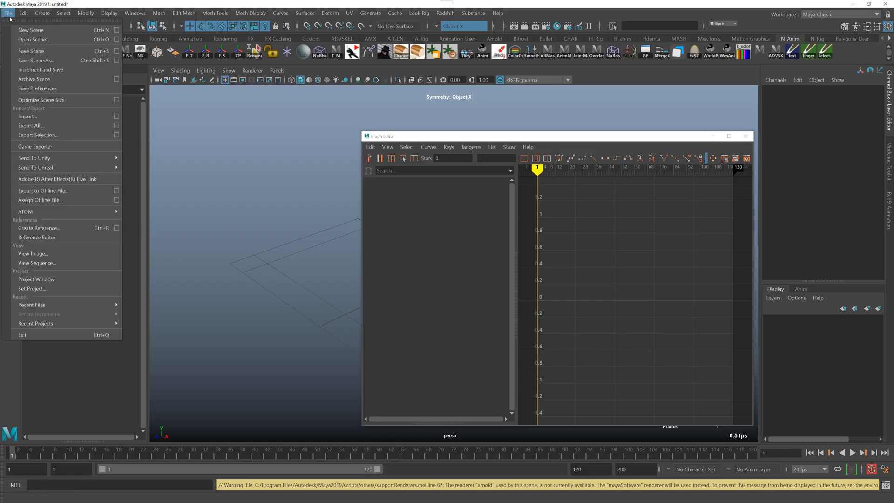
left_click(32, 288)
left_click(706, 403)
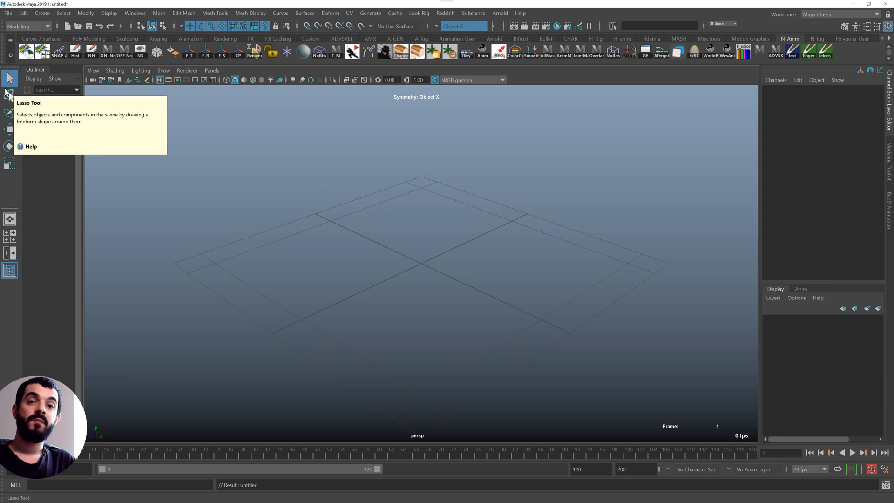
left_click(8, 12)
left_click(70, 230)
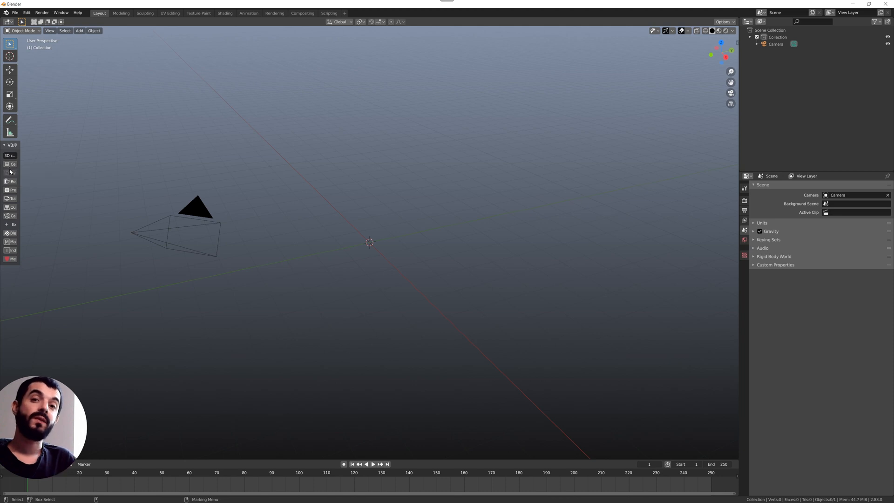
Switch to Blender and open Balls for 280.blend from the bball_tynaud folder
left_click(16, 14)
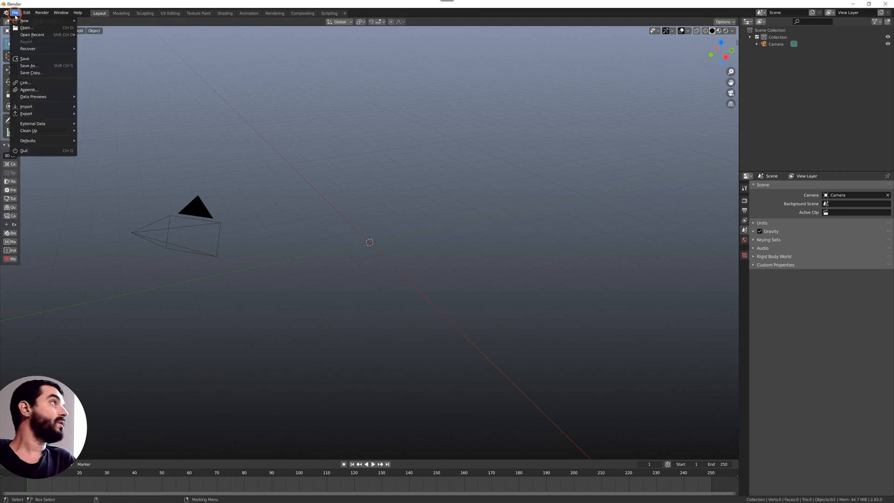
left_click(36, 34)
left_click(450, 267)
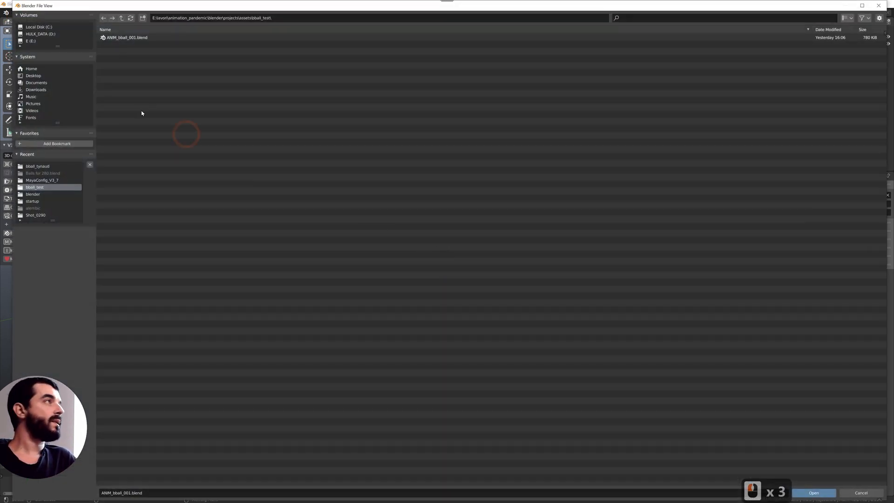
left_click(122, 37)
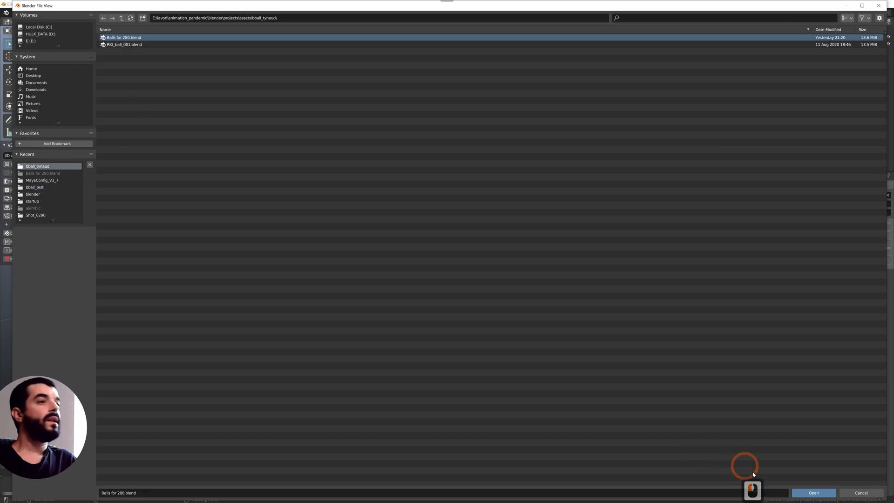
left_click(797, 495)
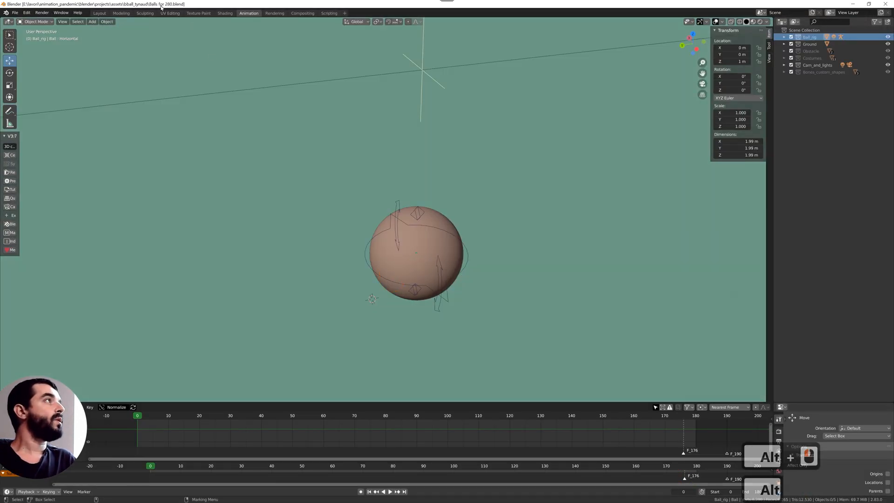
Switch to the browser to view the ball rig's Gumroad page and preview video, and return to Blender
key("alt+Tab")
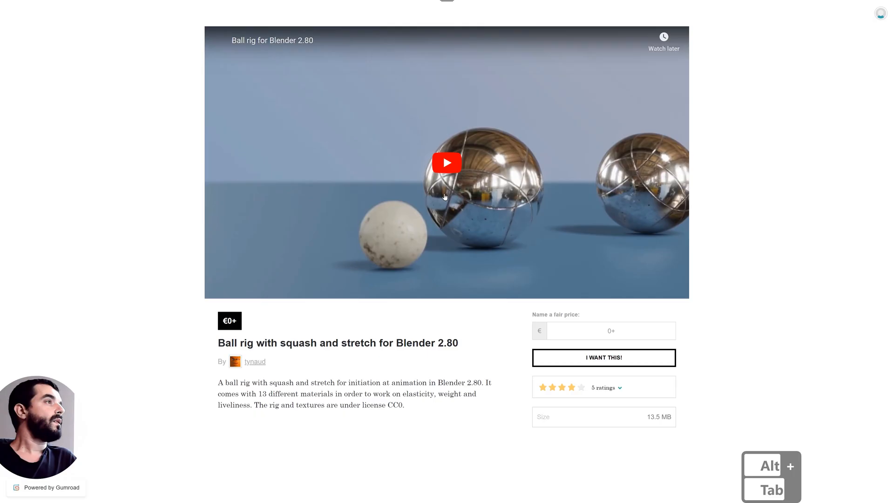
left_click(445, 197)
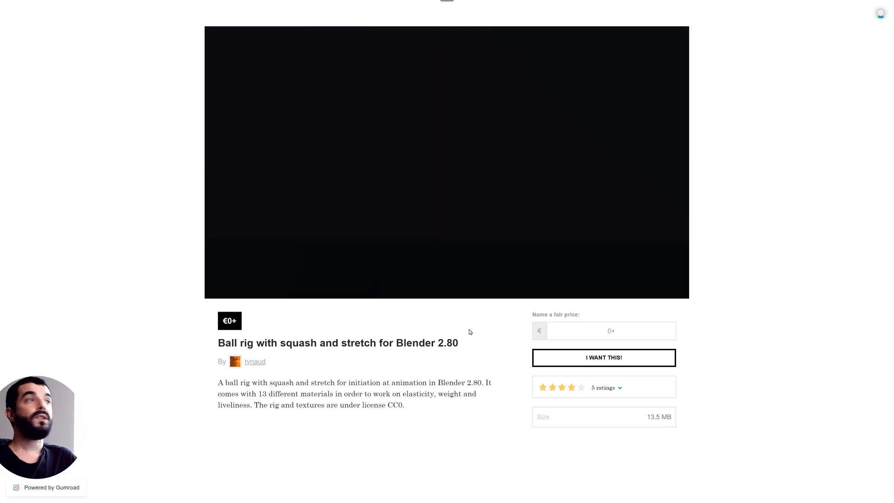
key("alt+Tab")
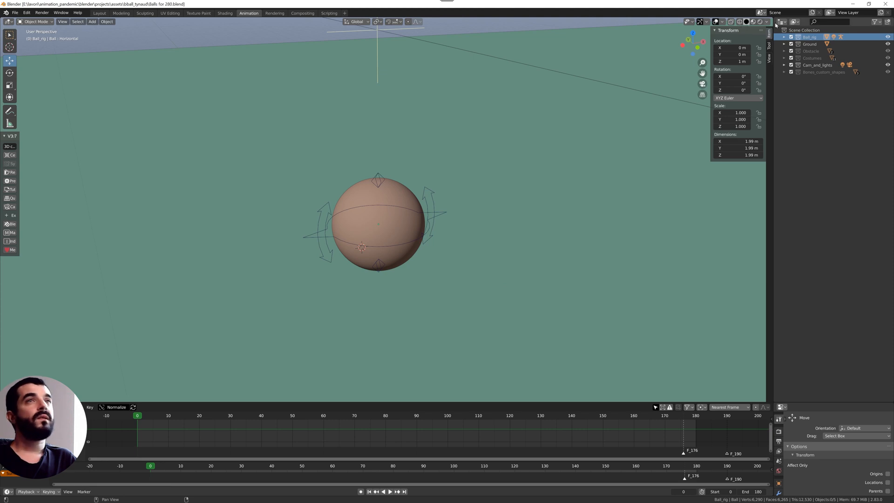
Try wireframe, solid and material preview shading in the viewport, and finish with rendered shading
left_click(739, 22)
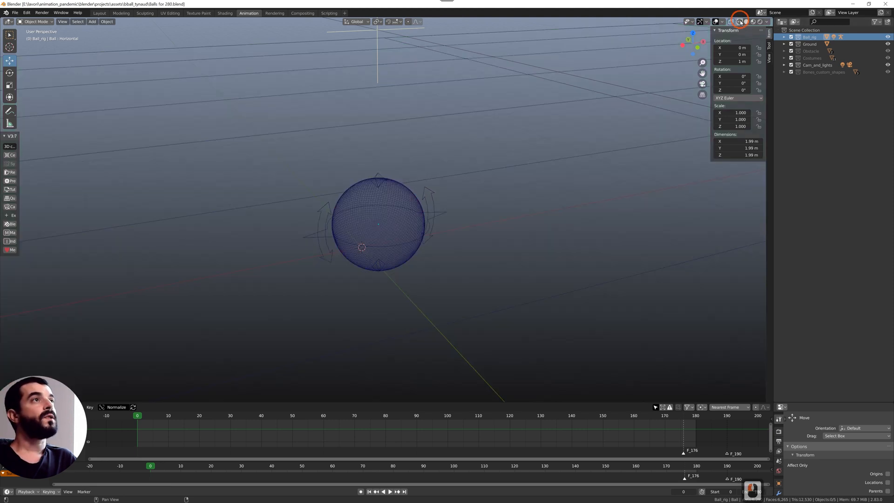
left_click(747, 22)
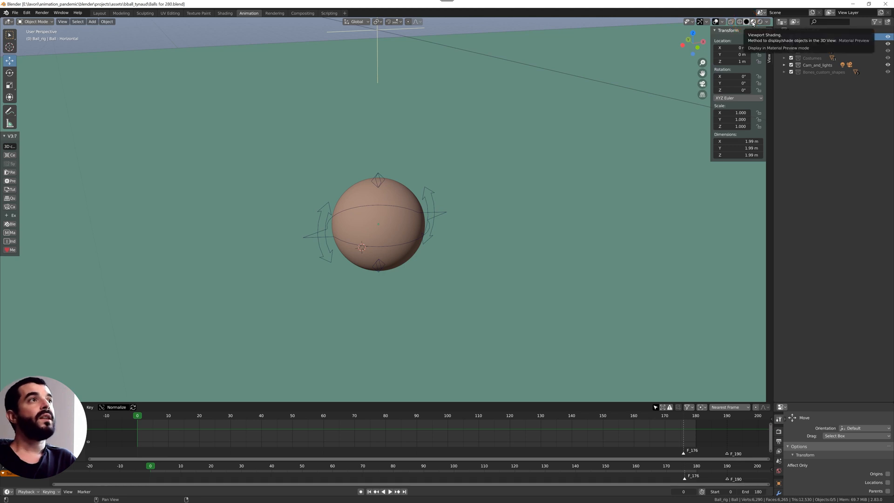
left_click(753, 22)
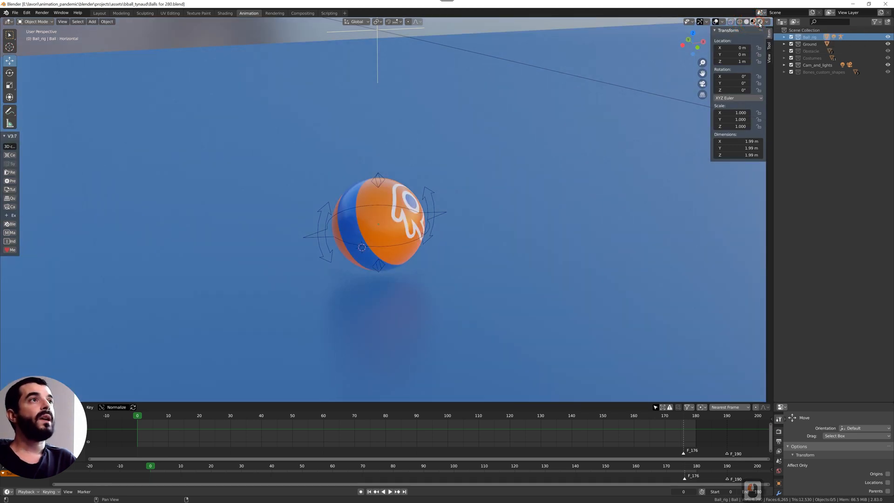
left_click(760, 22)
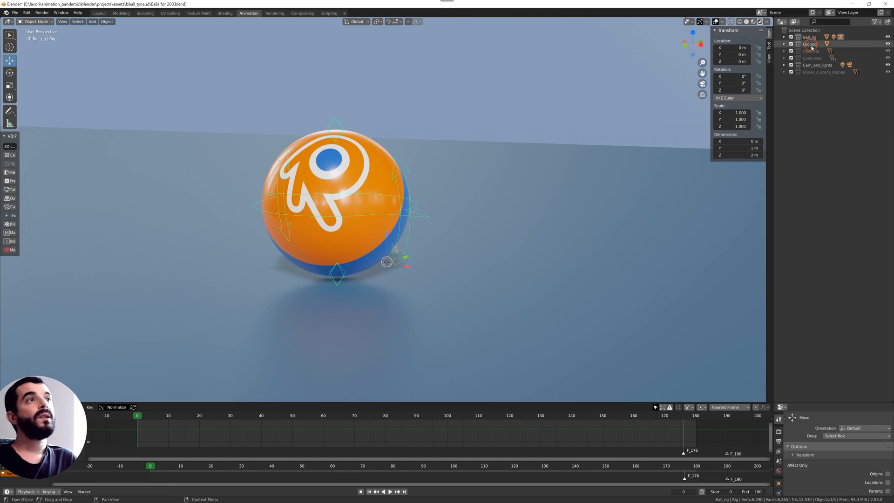
Delete the Ground and Cam_and_lights collections while keeping the objects inside them
left_click(810, 45)
key("Delete")
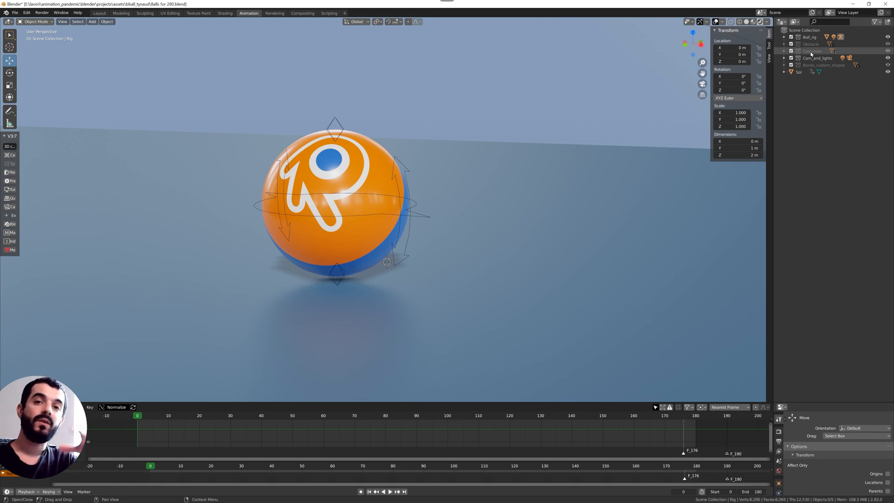
left_click(817, 58)
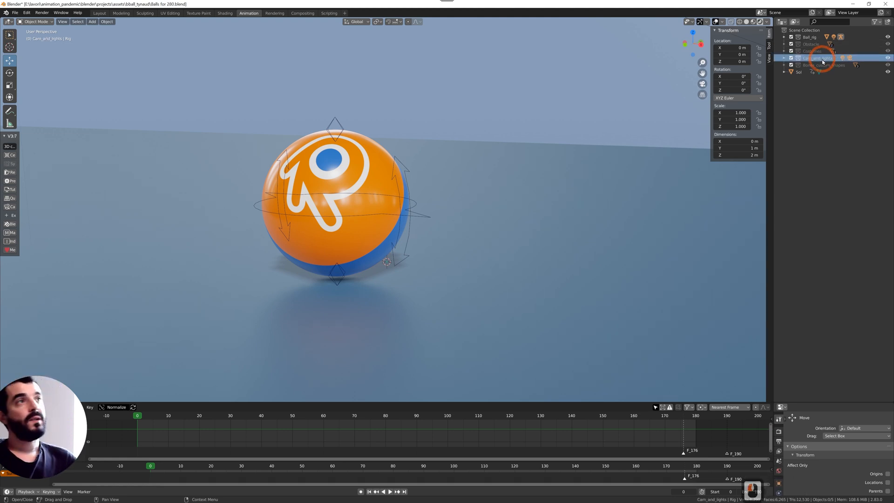
key("Delete")
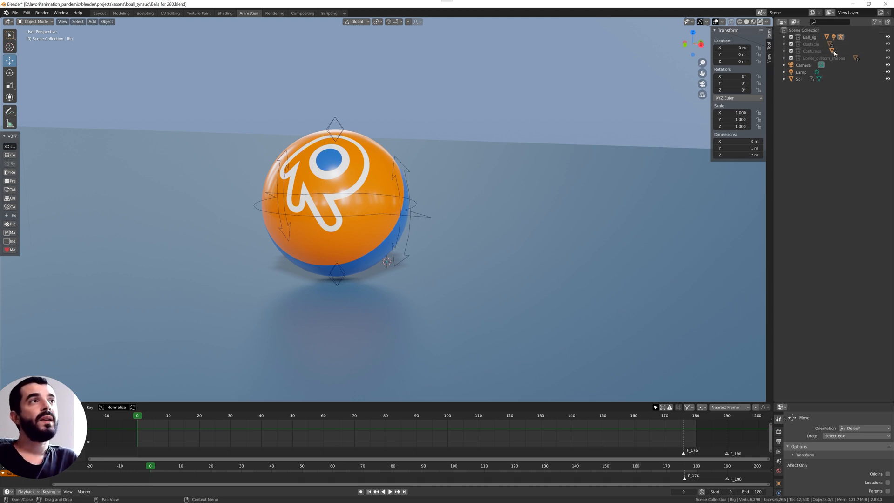
Add a new collection directly under the Scene Collection
left_click(807, 38)
left_click(810, 59, "shift")
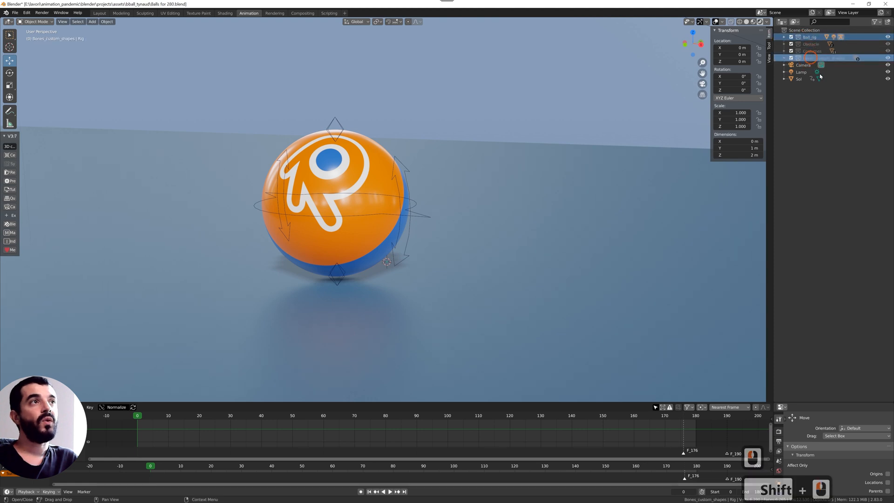
left_click(830, 115)
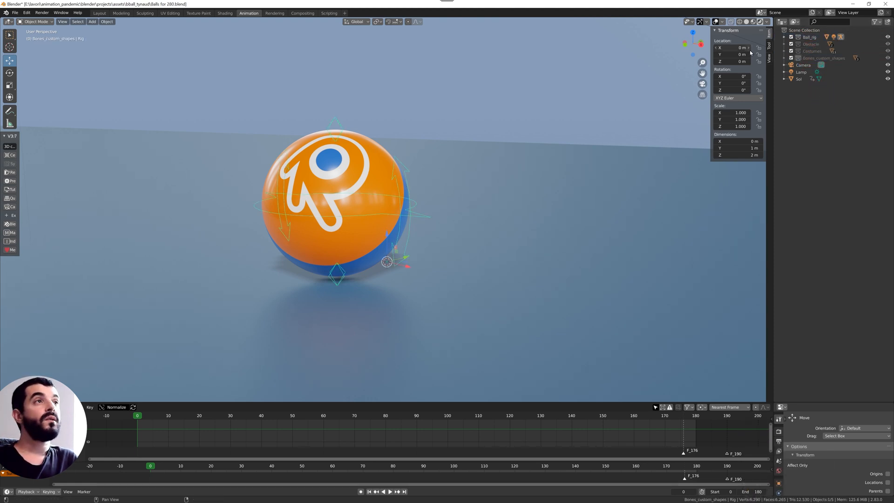
left_click(803, 30)
left_click(804, 44)
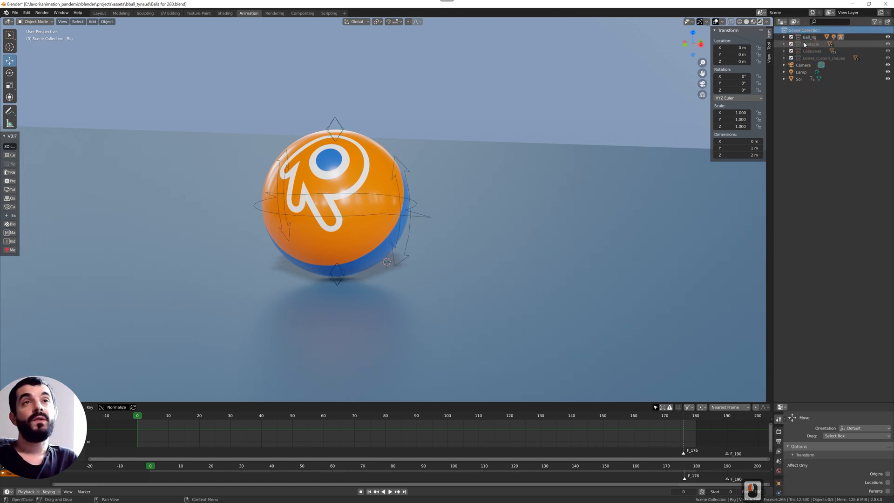
left_click(889, 25)
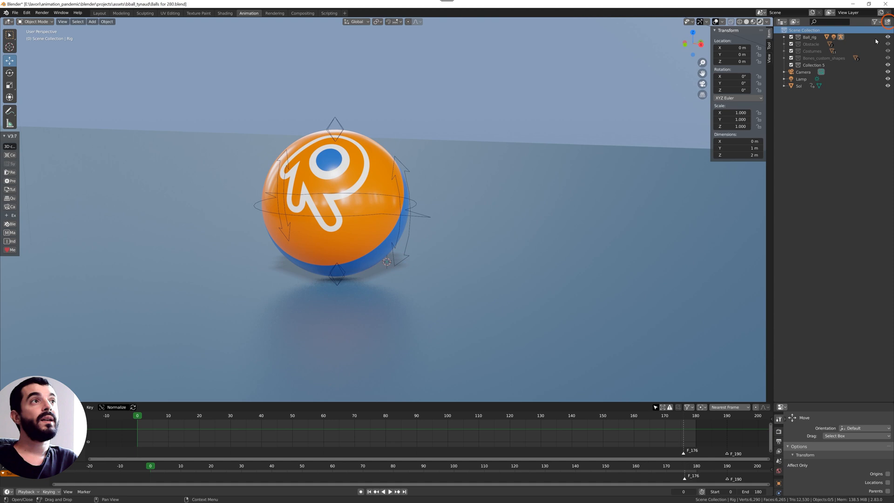
Rename the new collection as MY RIG
double_click(812, 66)
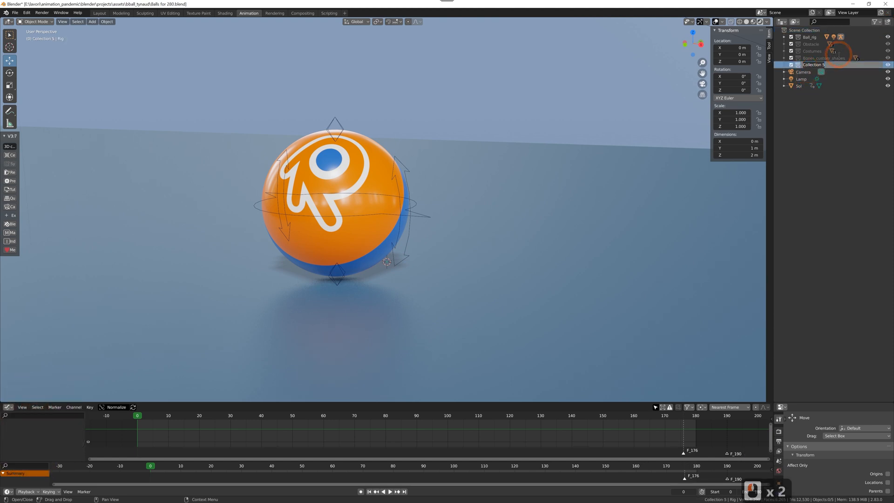
key("Home")
key("End")
type("MY RIG")
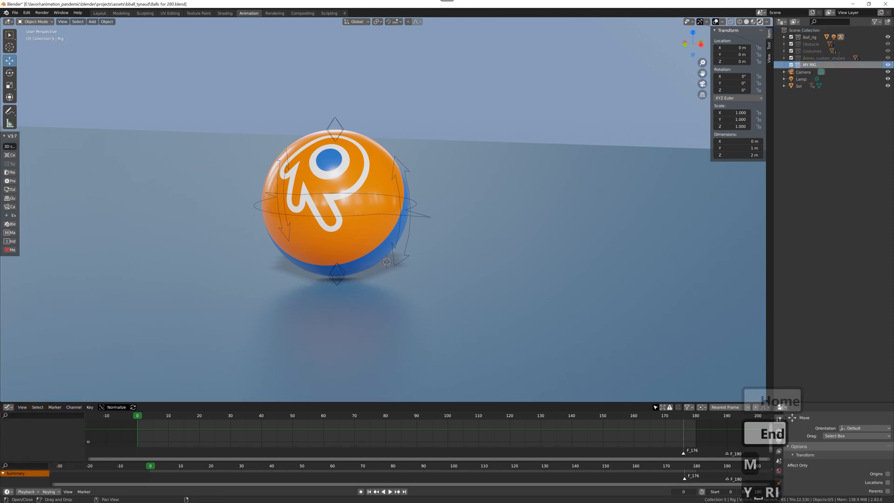
key("Return")
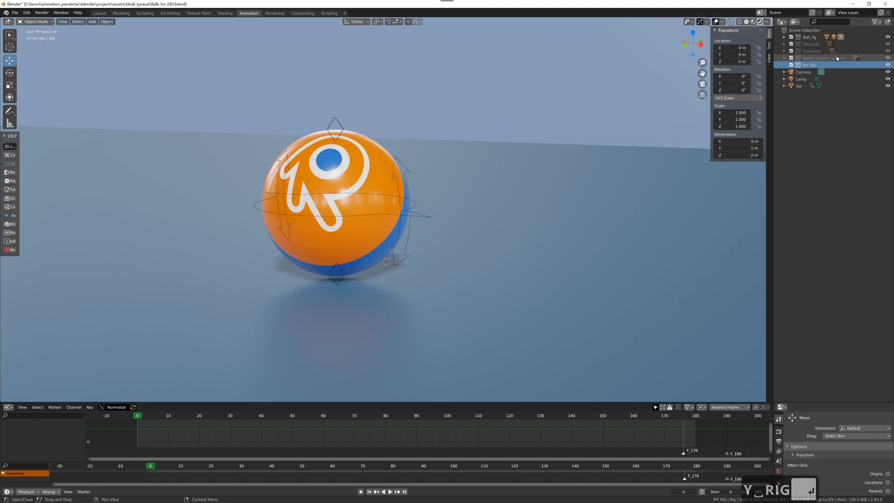
Move the four collections from Ball_rig through Bones_custom_shapes into the MY RIG collection
left_click(815, 59, "shift")
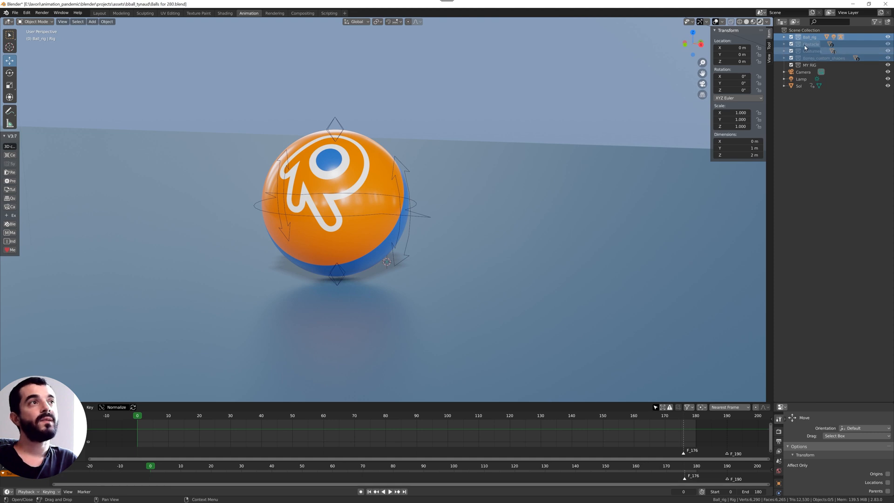
left_click_drag(808, 59, 811, 67)
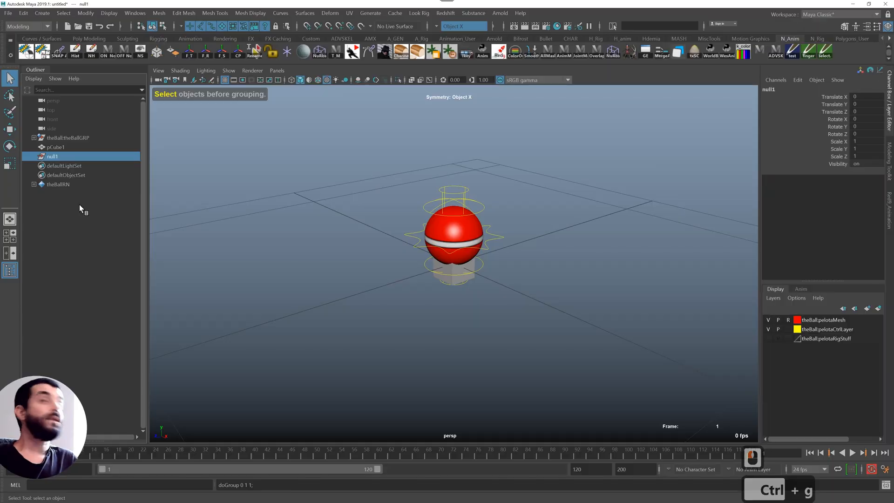
left_click(55, 147)
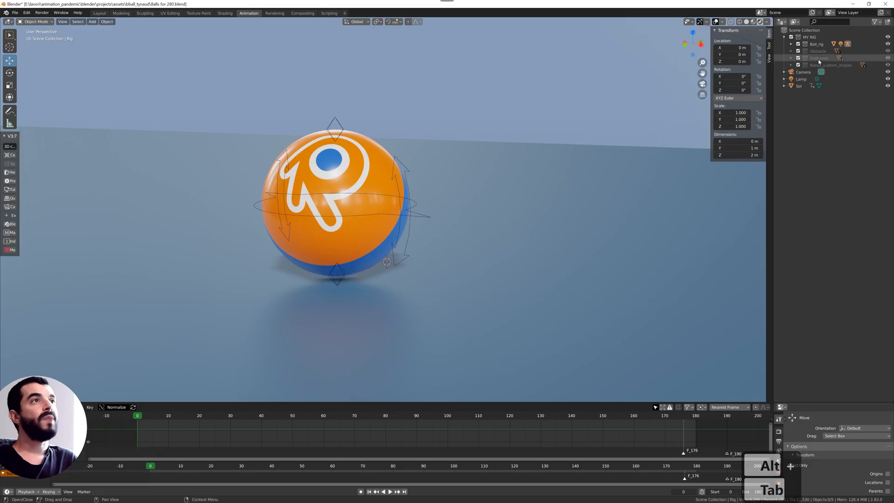
left_click_drag(818, 43, 818, 45)
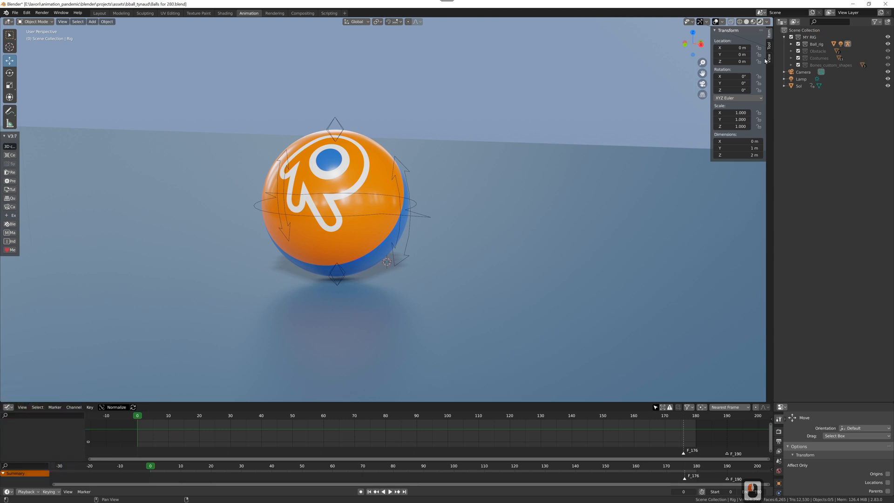
left_click(809, 31)
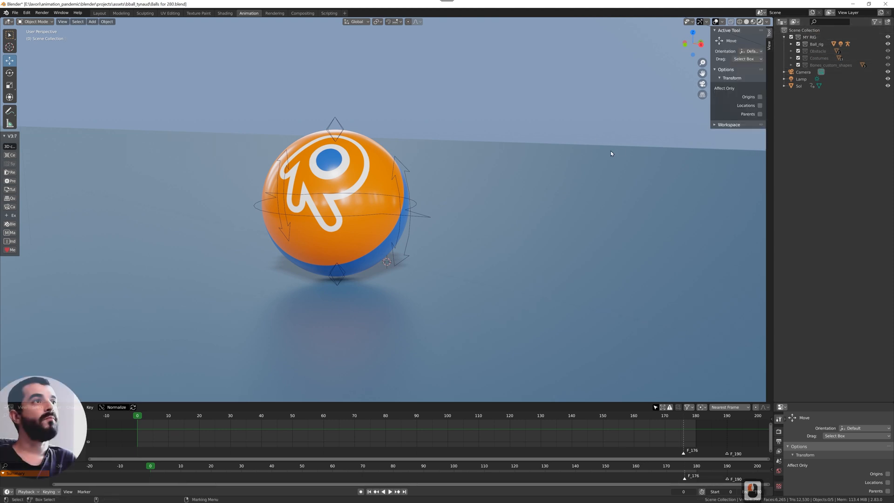
Delete the Sol ground object from the scene
left_click(584, 200)
mouse_move(550, 235)
left_mouse_down("alt")
mouse_move(487, 239)
mouse_move(545, 233)
left_mouse_up("alt")
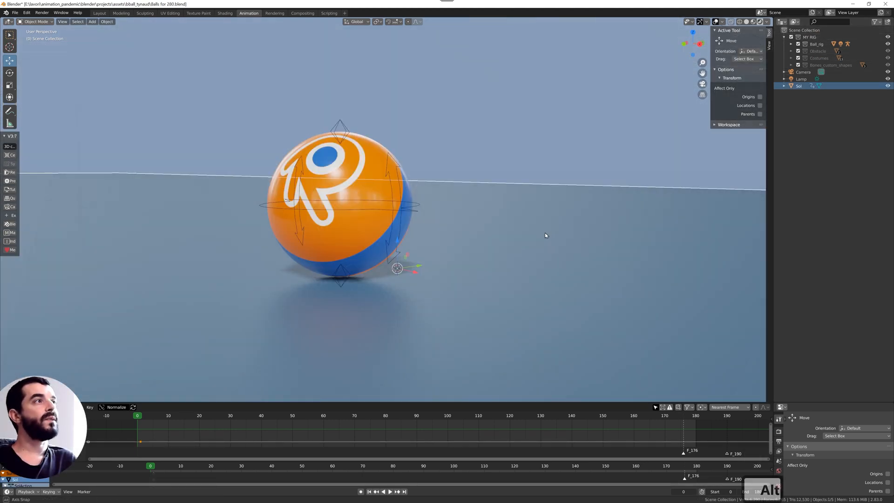
key("Delete")
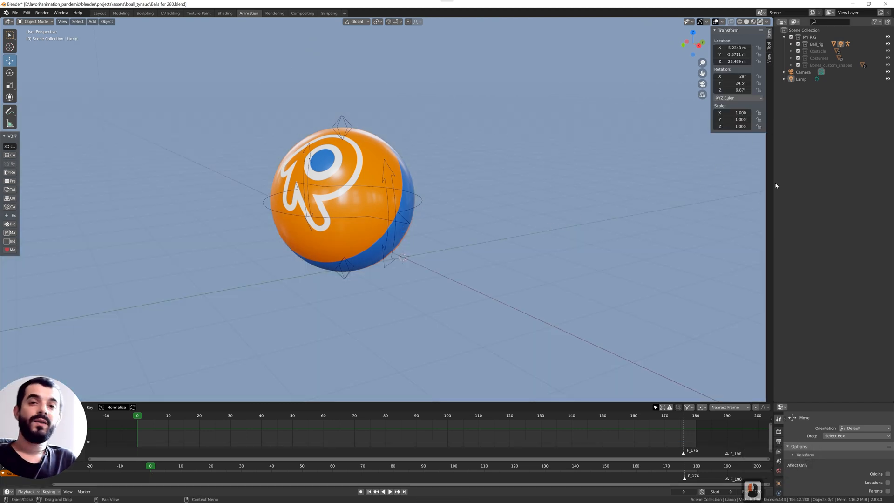
Delete the Camera and Lamp objects so that only the MY RIG collection is left in the scene
left_click(803, 72)
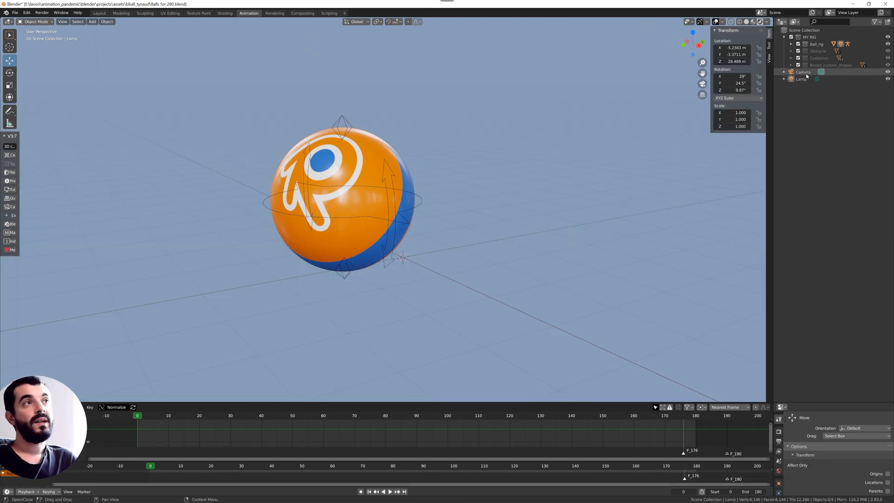
left_click(801, 80, "shift")
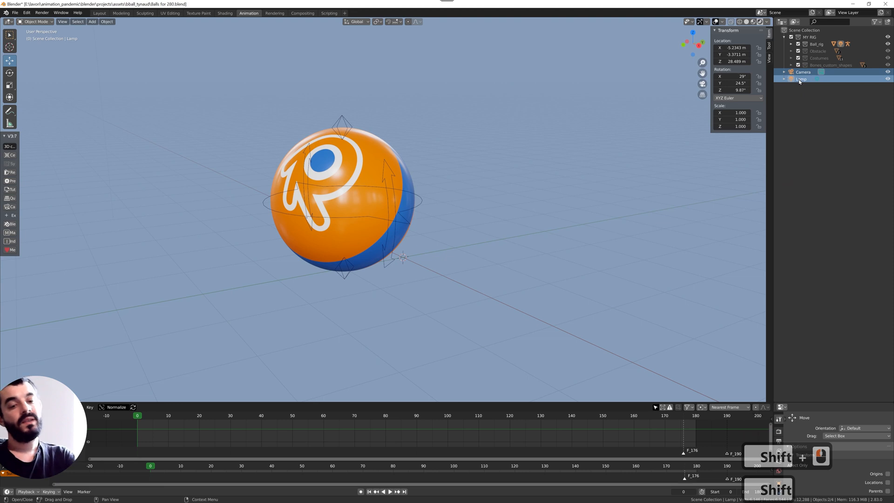
key("Delete")
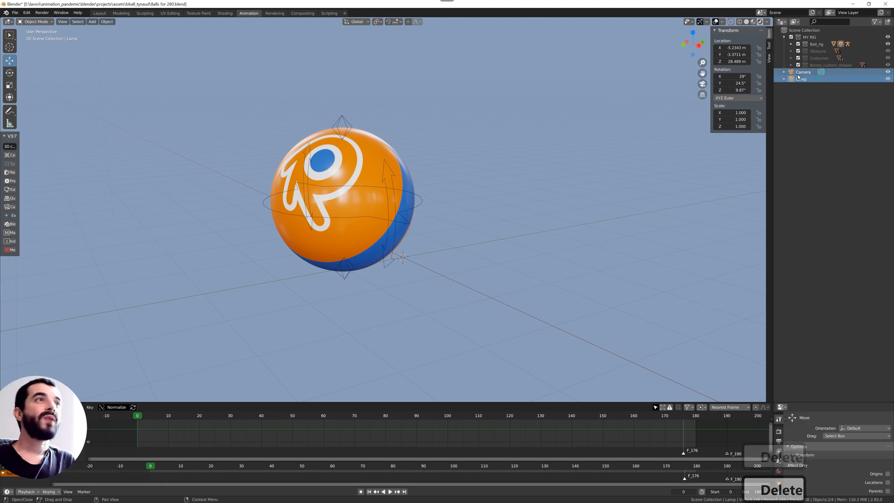
right_click(791, 75)
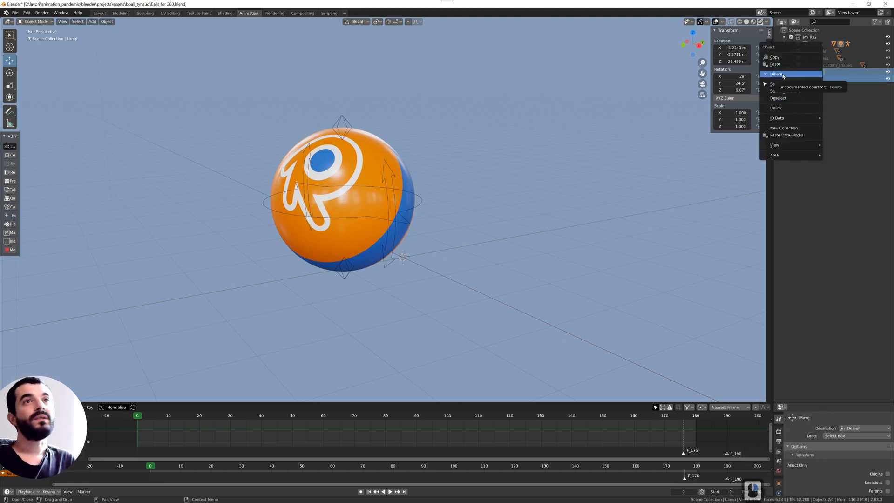
left_click(784, 75)
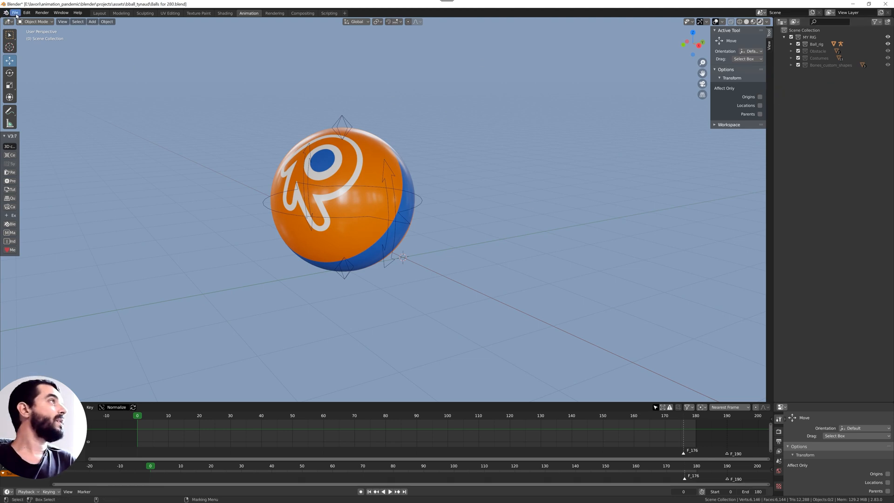
Save the cleaned rig file under the new name RIG_ball_002 in the bball_tynaud folder
left_click(15, 12)
left_click(33, 66)
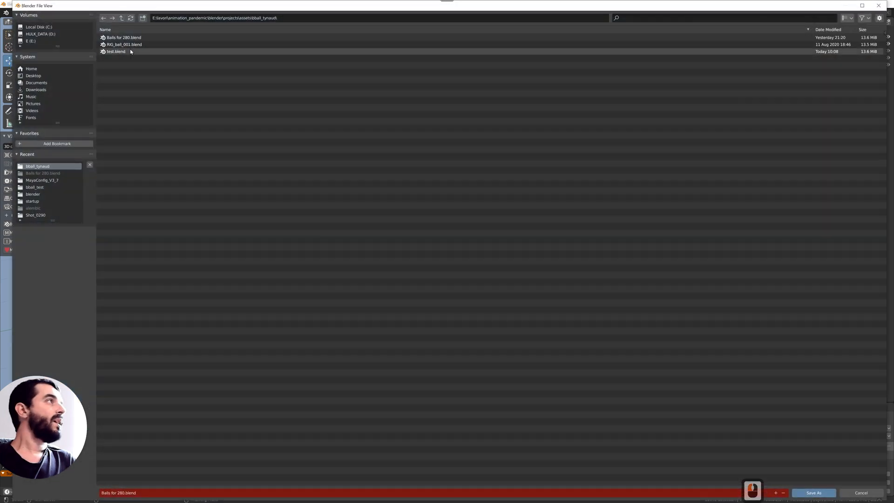
left_click(130, 44)
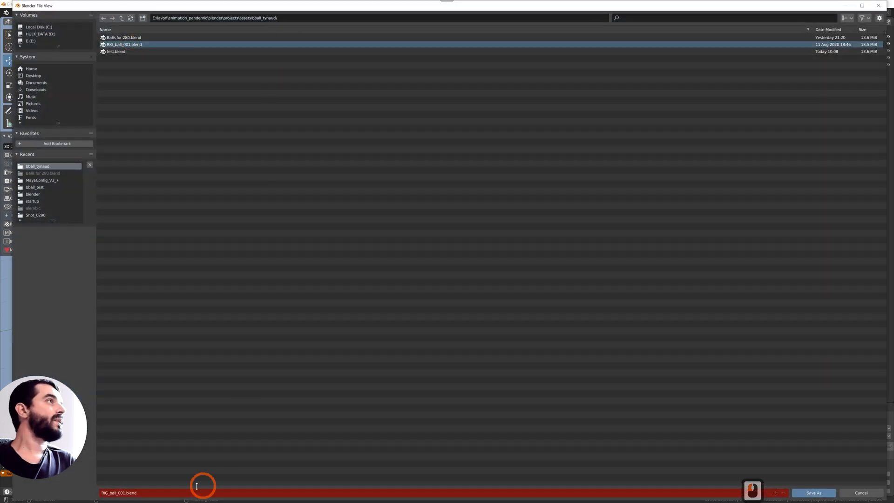
left_click(149, 489)
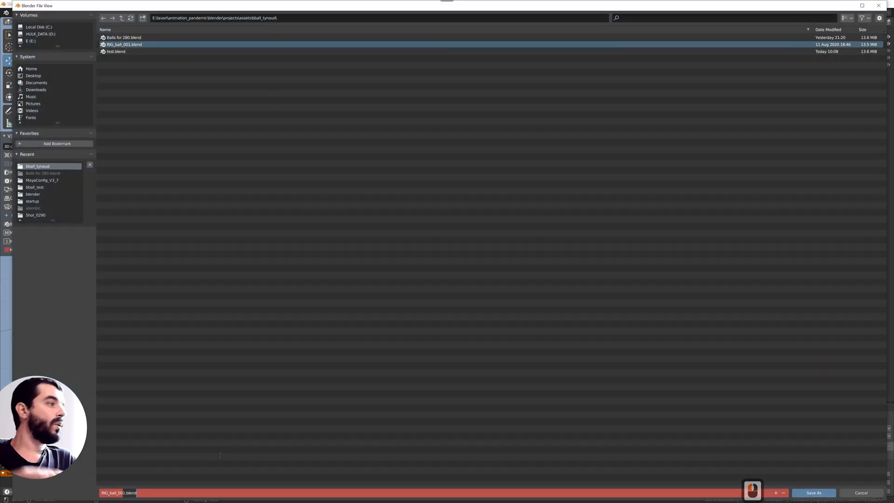
type("2")
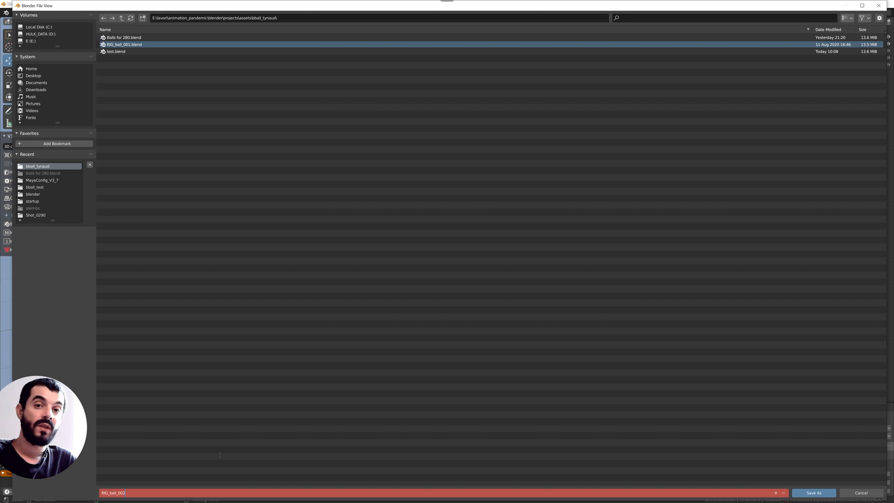
key("Return")
left_click(814, 493)
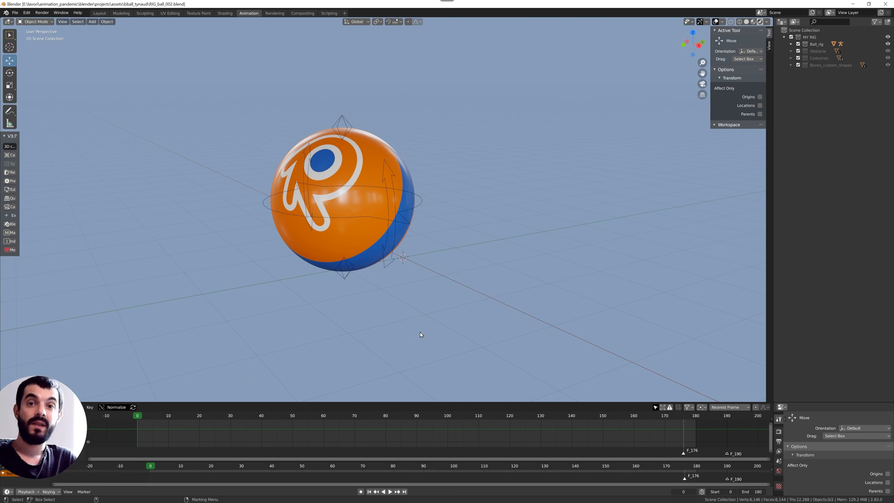
Start a new General file and delete its default cube
left_click(15, 13)
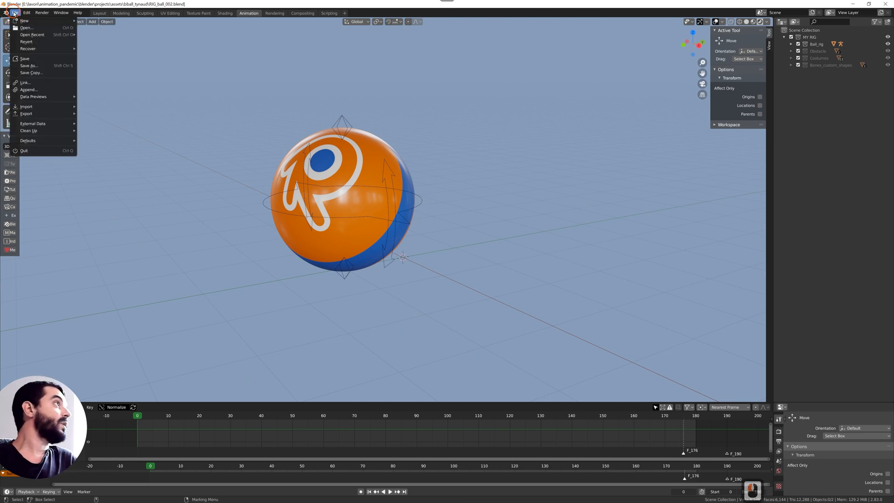
left_click(27, 21)
left_click(100, 24)
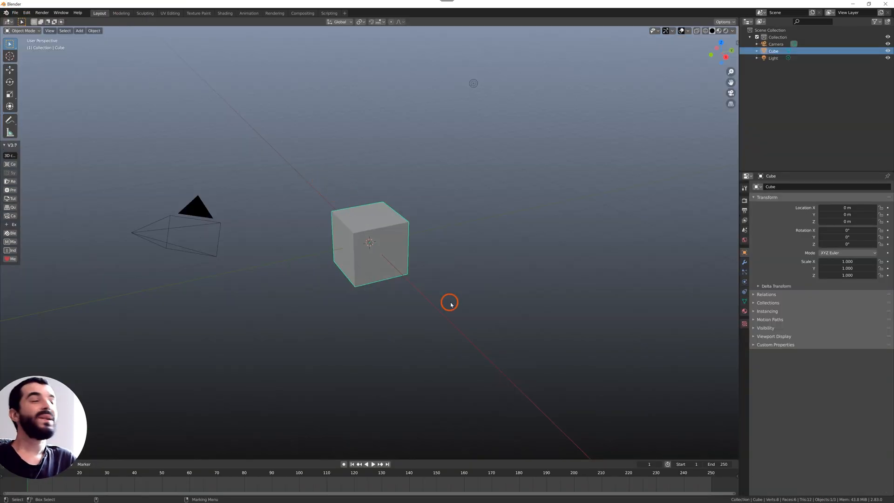
key("Delete")
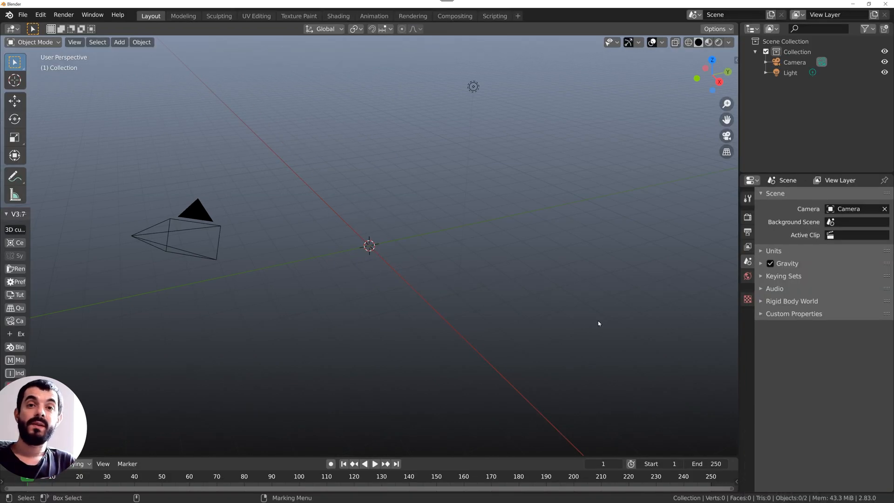
Link the MY RIG collection from RIG_ball_002.blend into the scene and display the viewport in Material Preview shading
left_click(23, 14)
left_click(37, 117)
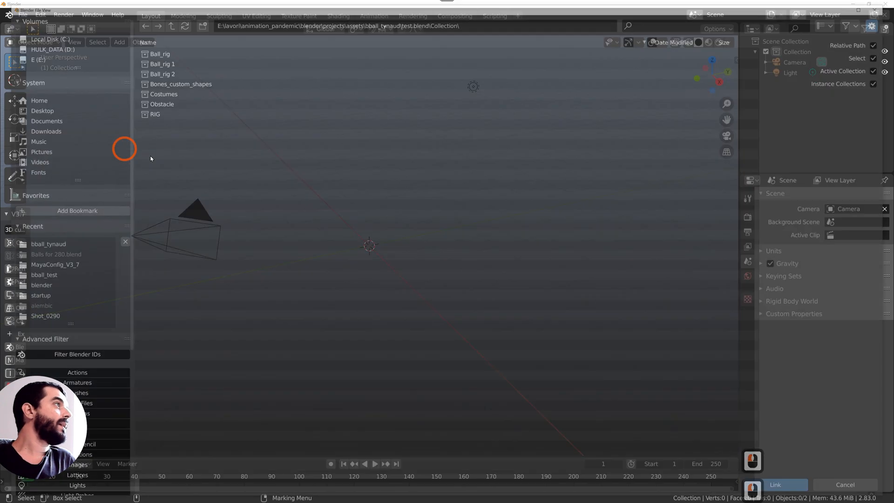
left_click(191, 71)
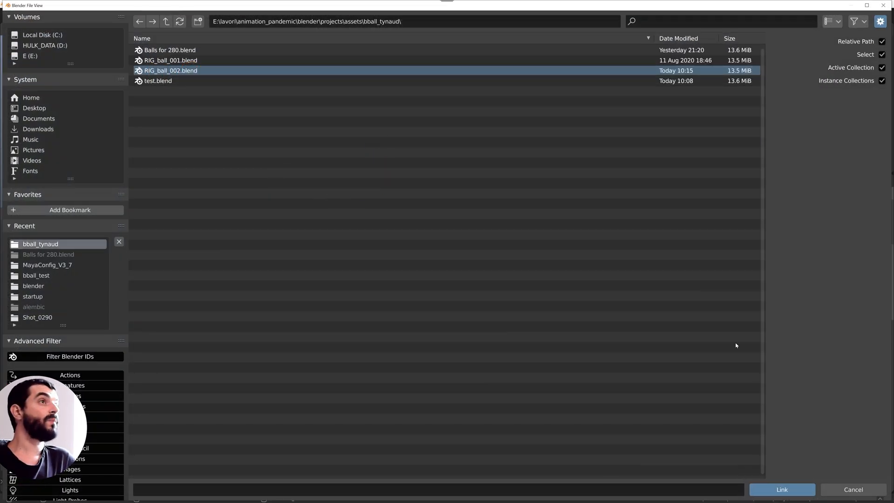
left_click(772, 491)
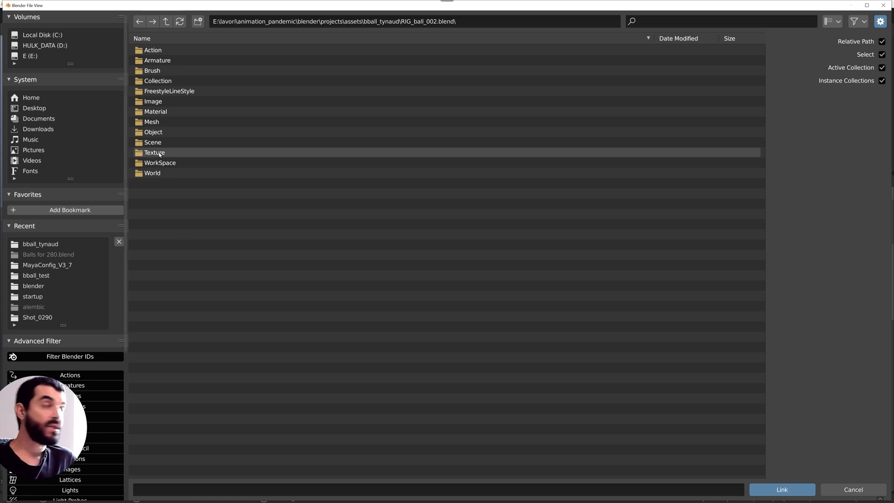
double_click(154, 83)
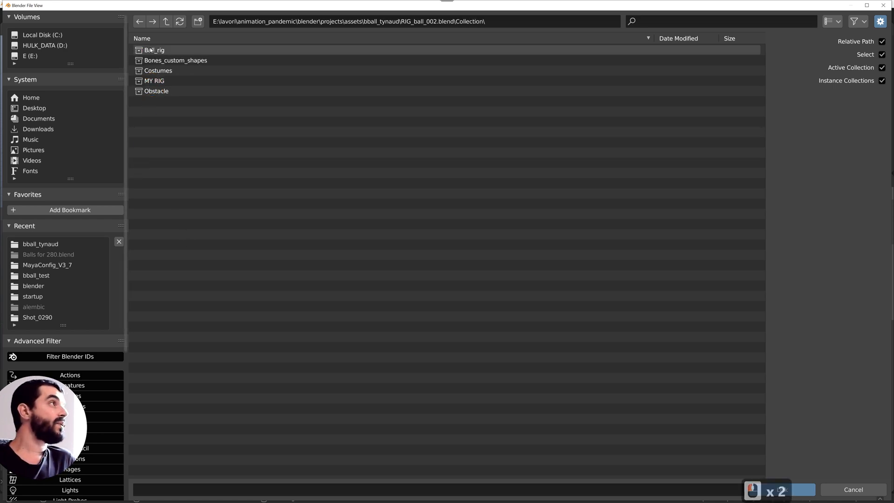
left_click(158, 83)
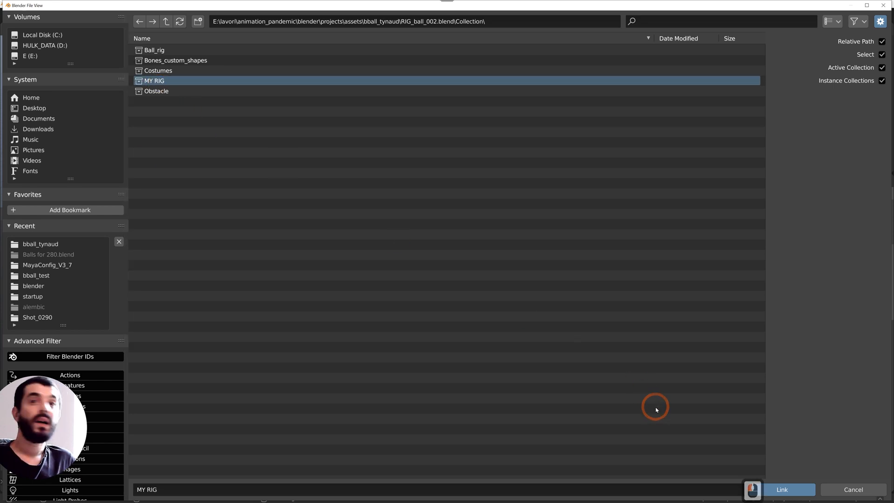
left_click(793, 489)
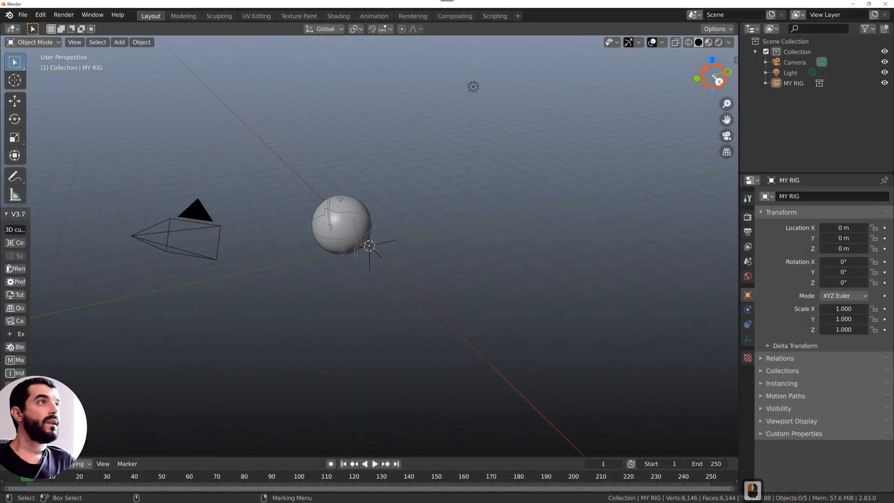
left_click(708, 43)
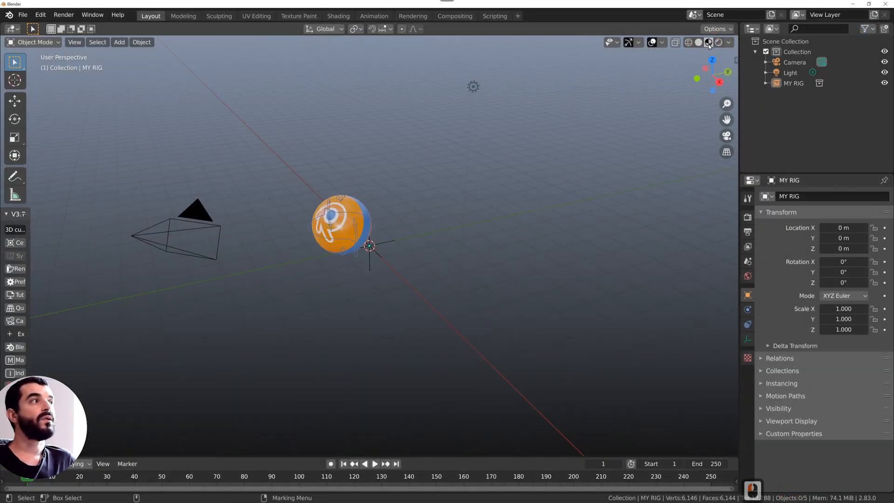
middle_click_drag(398, 238, 182, 205, "alt")
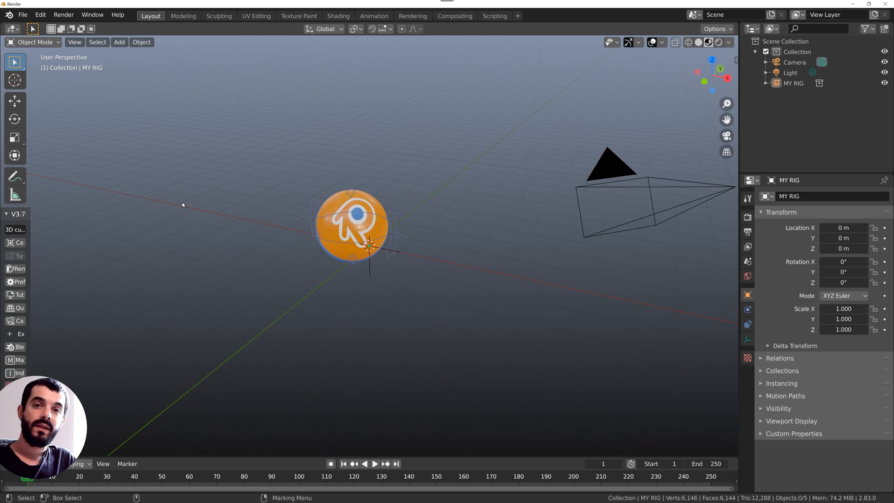
Make a proxy of the Rig armature from the linked MY RIG collection
left_click(793, 83)
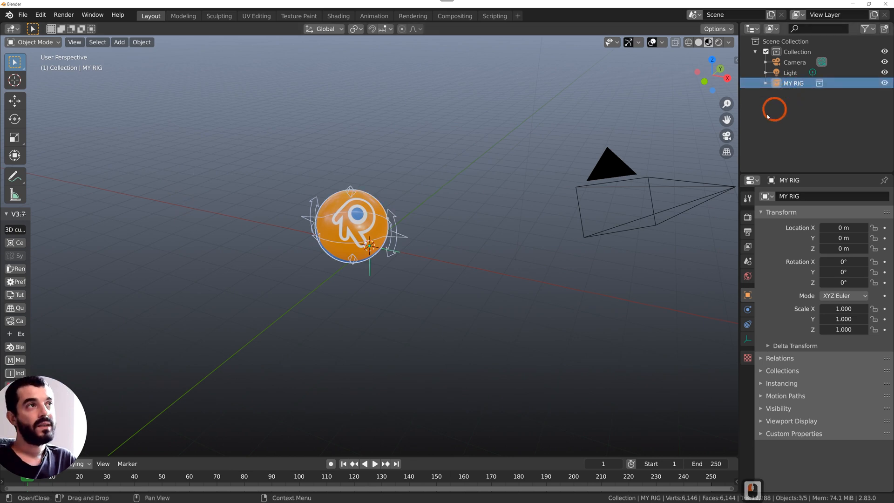
left_click(145, 44)
mouse_move(187, 207)
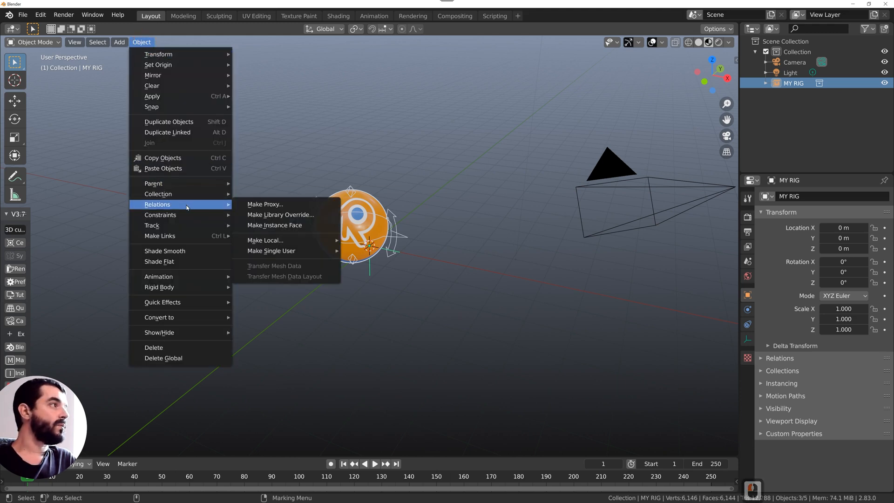
left_click(266, 205)
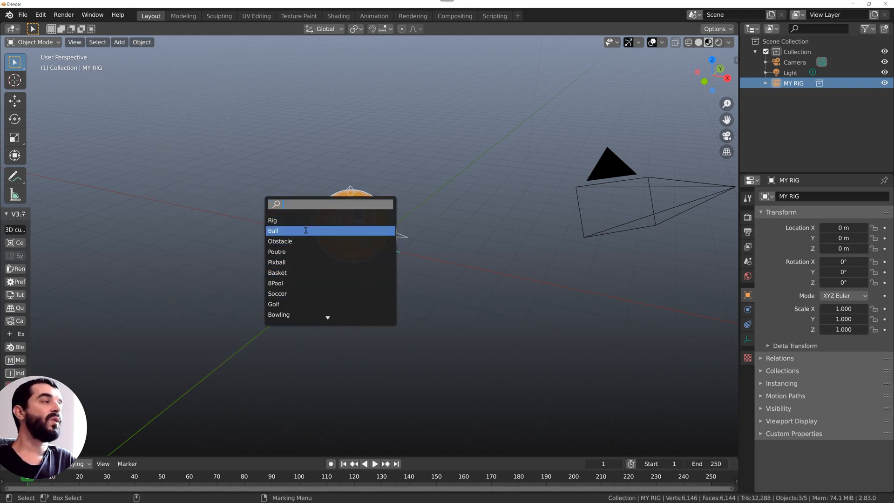
left_click(273, 221)
left_click_drag(489, 333, 374, 281, "alt")
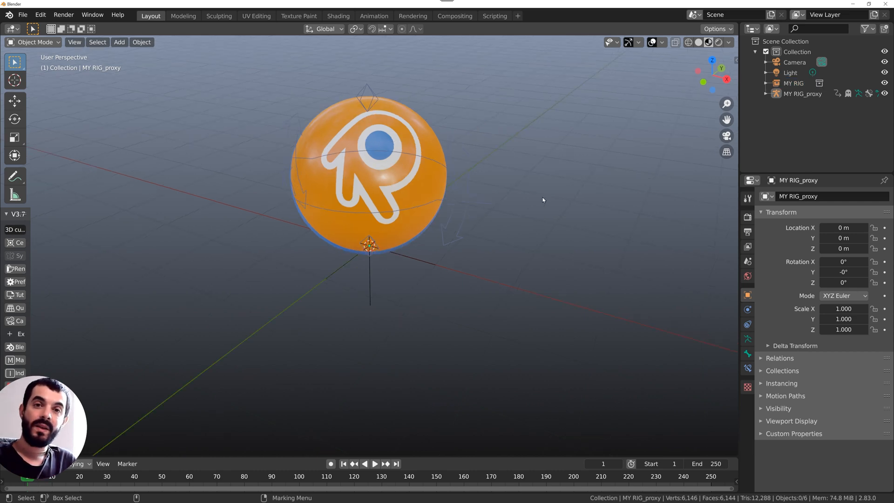
Add a cube and move it below the ball, to about -0.93 m in Z
key("shift+a")
mouse_move(530, 205)
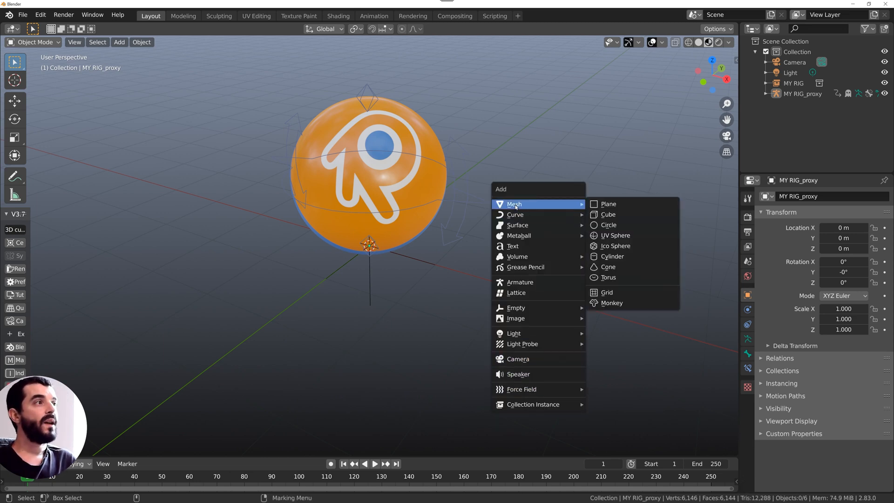
left_click(608, 215)
scroll(490, 232, "down", 6)
key("w")
left_click_drag(391, 205, 365, 215)
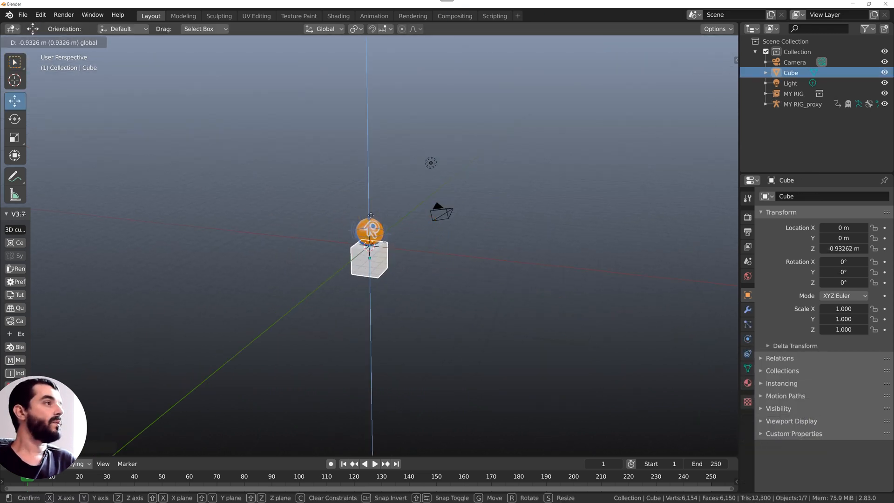
right_click_drag(366, 215, 410, 242, "alt")
Scale the cube to about 5.85 along X and widen it along Y to form a floor platform
key("r")
left_click_drag(411, 268, 515, 305)
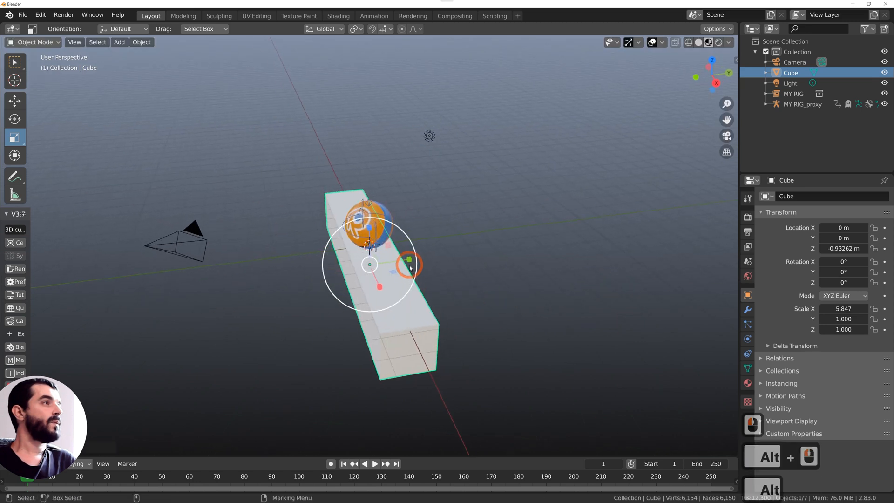
left_click_drag(406, 262, 579, 254)
Try to move the ball's MY RIG instance together with its proxy in Object Mode, and undo the move
key("e")
left_click_drag(325, 315, 514, 287, "alt")
left_click(349, 279)
left_click(387, 279)
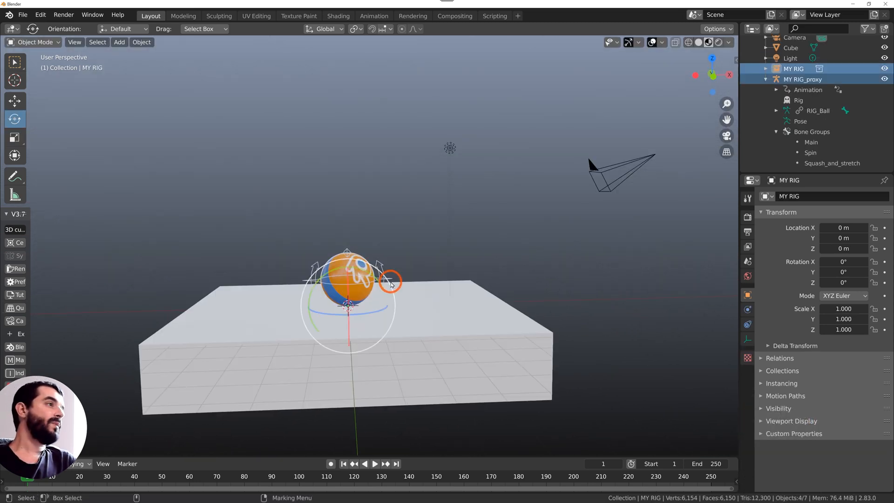
key("w")
left_click_drag(365, 283, 329, 301)
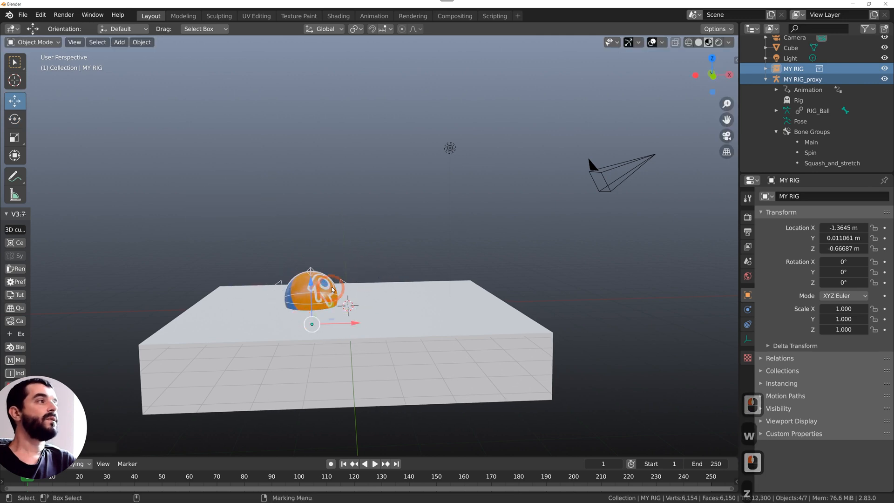
key("ctrl+z")
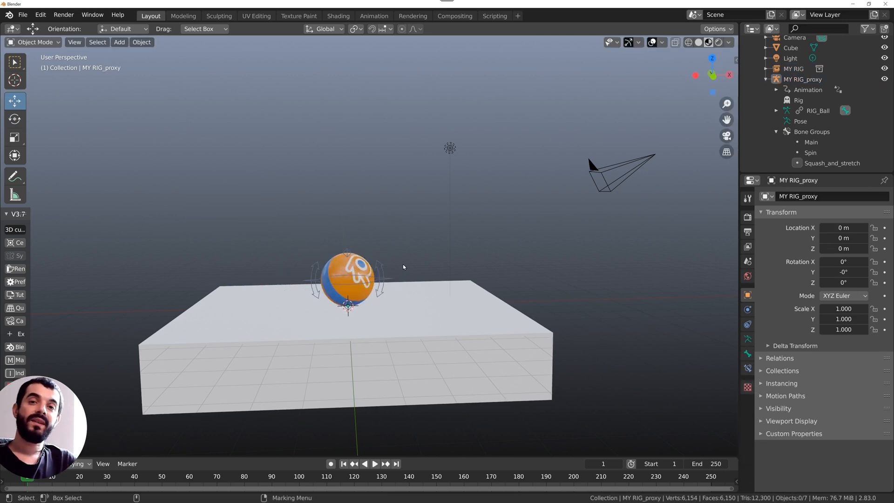
Select the MY RIG_proxy armature and switch it to Pose Mode
left_click(373, 293)
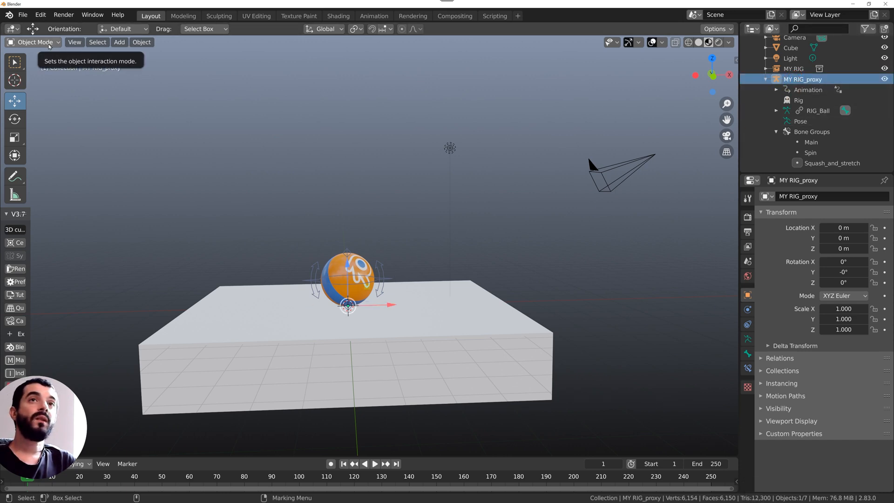
left_click(49, 46)
left_click(25, 77)
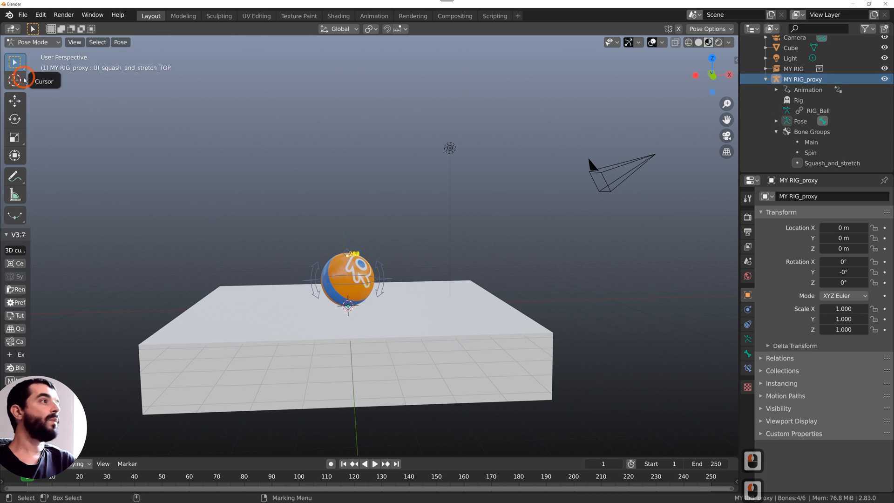
Select the ball rig's UI_main bone and move it straight up in Z so the ball hangs high above the floor platform
key("b")
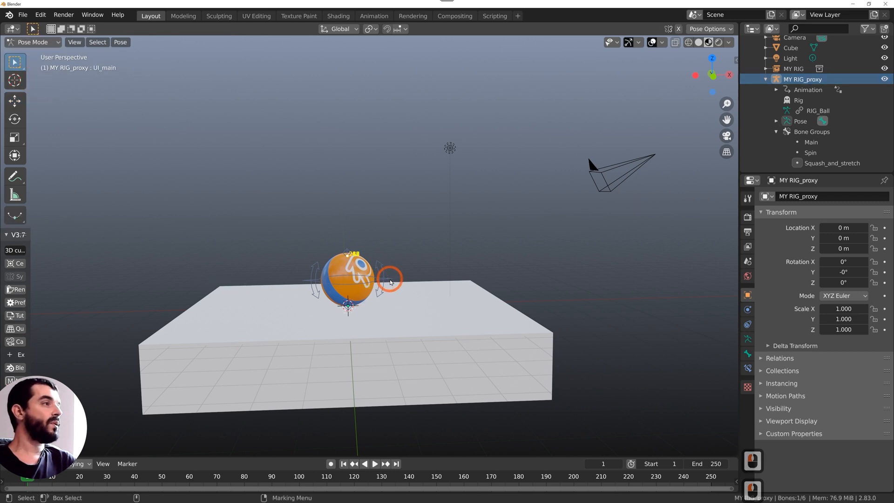
middle_click_drag(392, 279, 416, 359, "alt")
key("w")
middle_click_drag(383, 300, 385, 318, "alt")
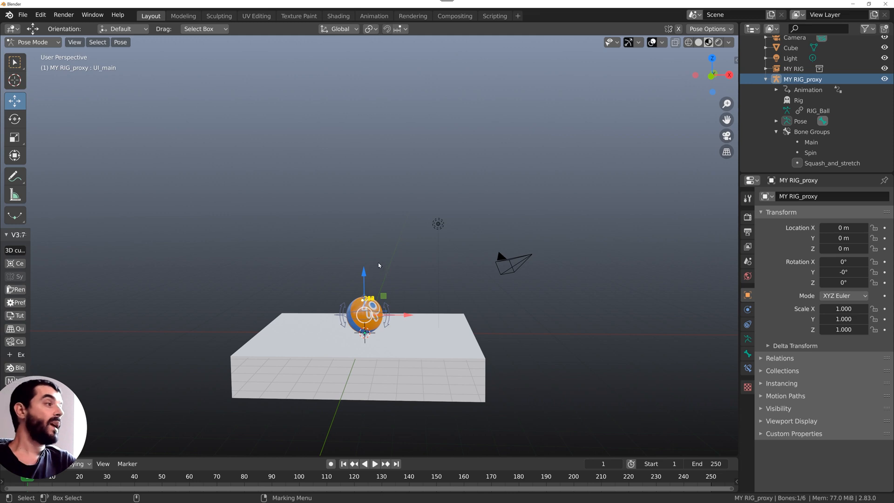
left_click_drag(364, 272, 351, 447)
right_click_drag(389, 347, 440, 400, "alt")
middle_click_drag(412, 301, 414, 355, "alt")
left_click_drag(392, 257, 400, 256, "alt")
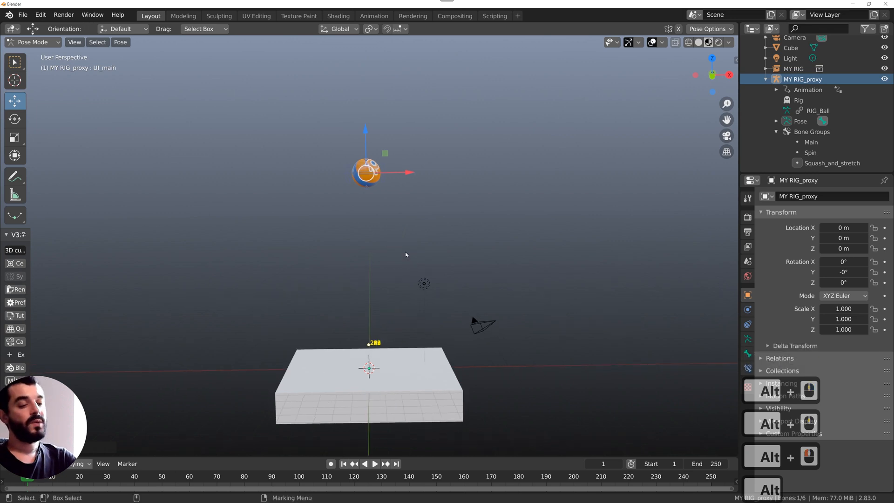
Insert separate Location, Rotation and Scaling keyframes on the UI_main bone at frame 1
key("i")
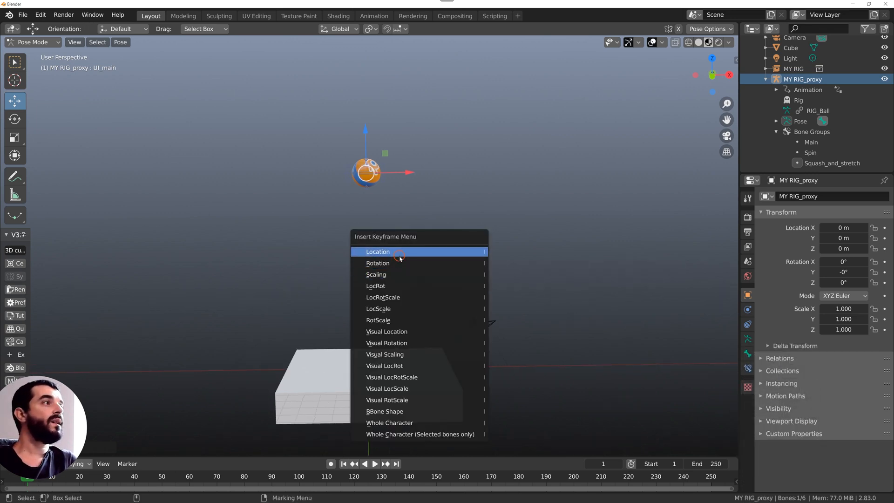
left_click(400, 262)
key("i")
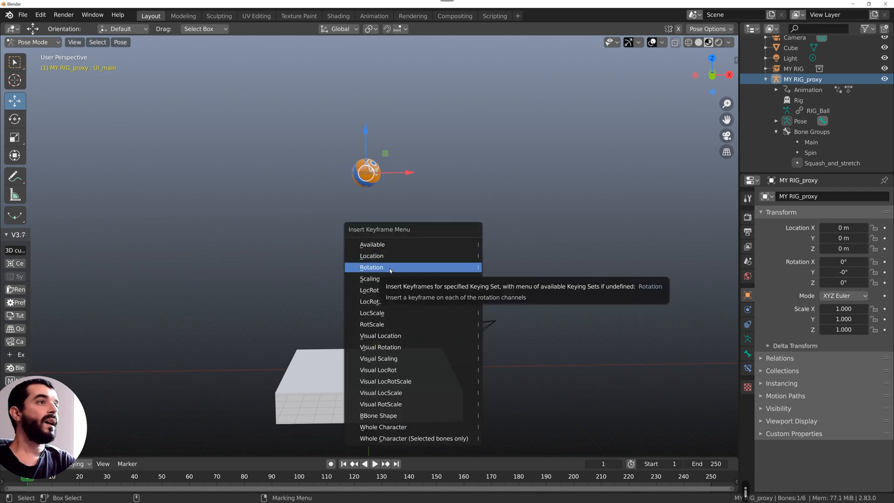
left_click(371, 268)
key("i")
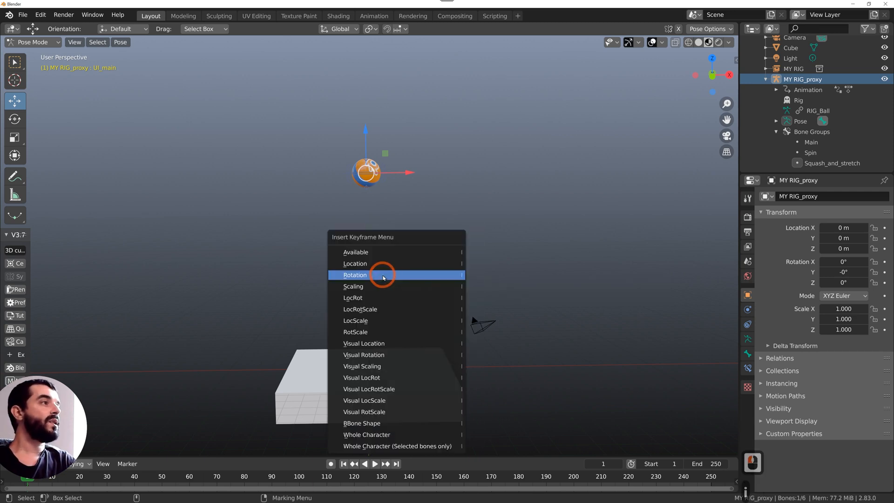
left_click(360, 286)
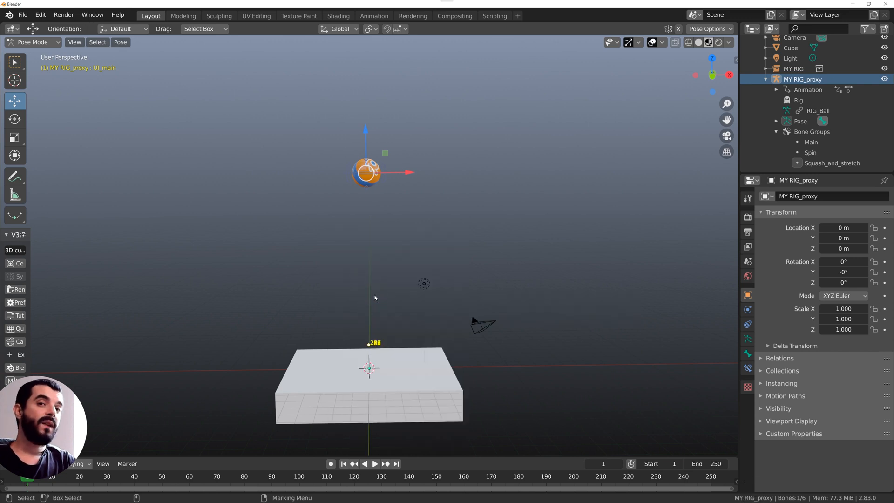
key("i")
key("i")
key("i")
key("i")
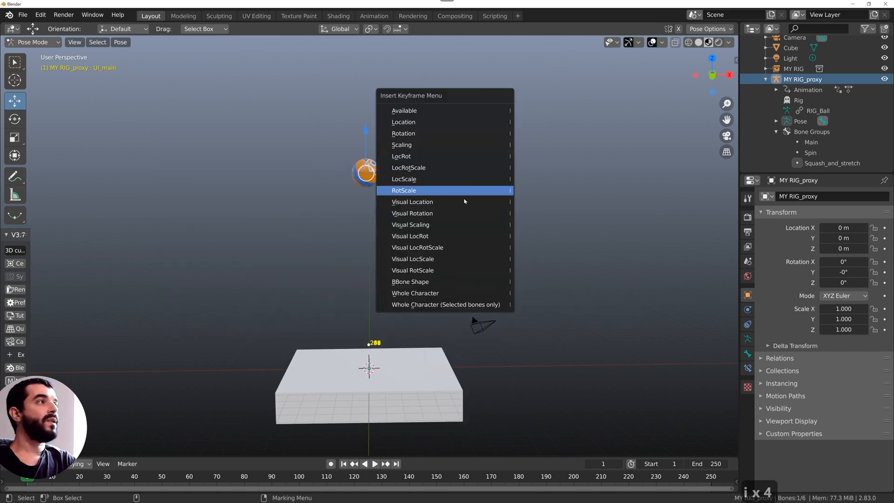
key("i")
key("i")
key("i")
key("i")
key("i")
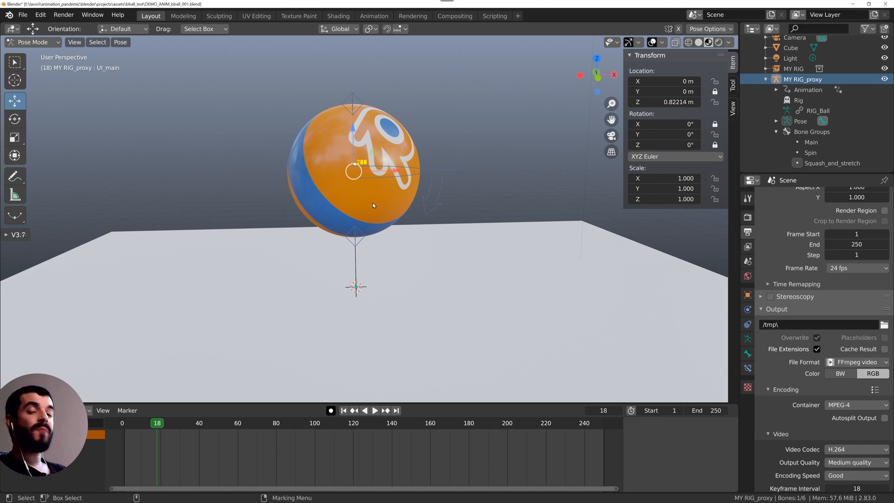
left_click(469, 293)
key("i")
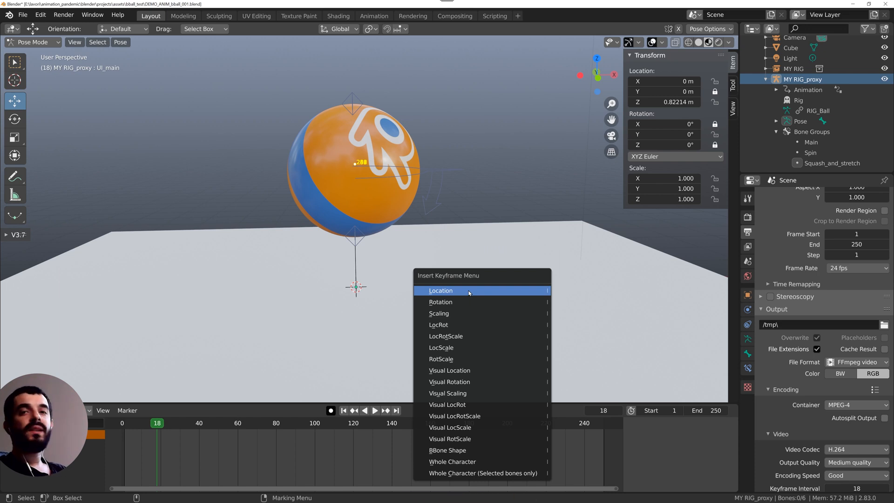
Set the active keying set to Location and insert a keyframe with it on the UI_main bone at frame 18
left_click(89, 413)
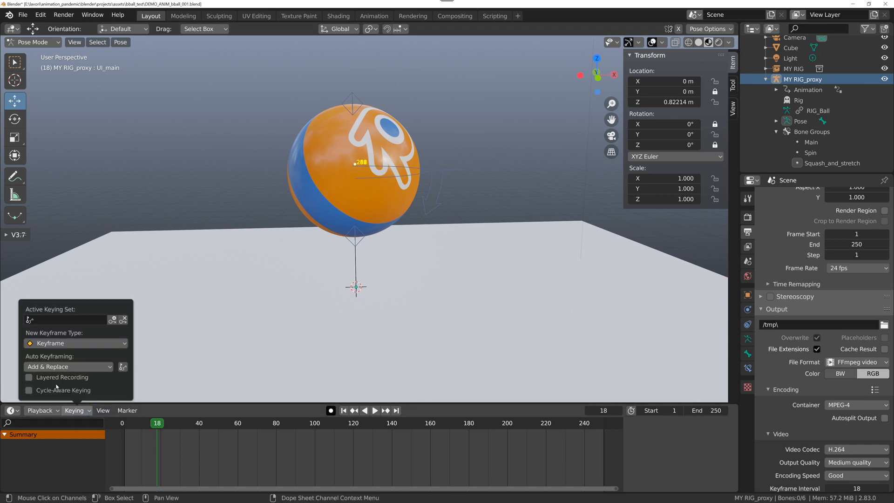
left_click(55, 320)
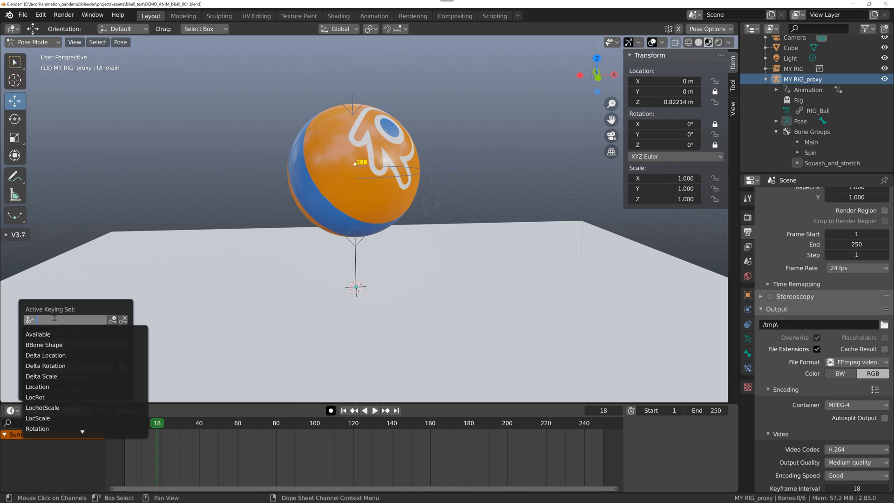
left_click(40, 387)
key("i")
left_click(424, 173)
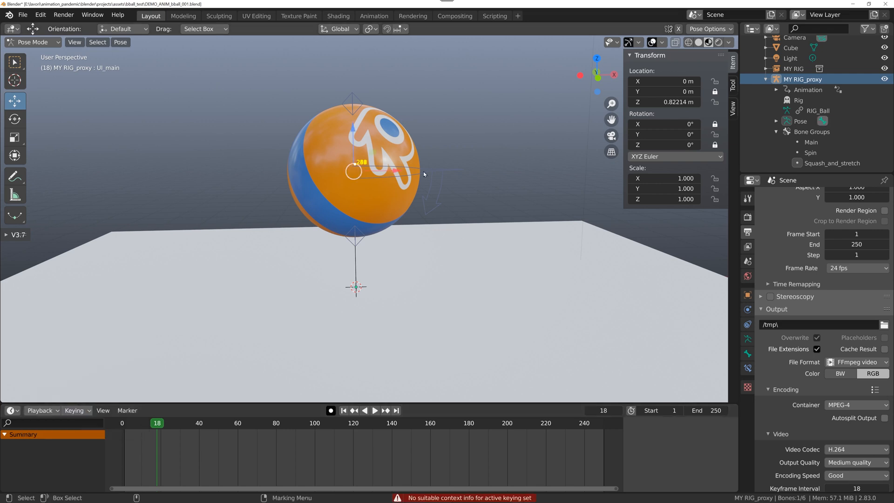
key("i")
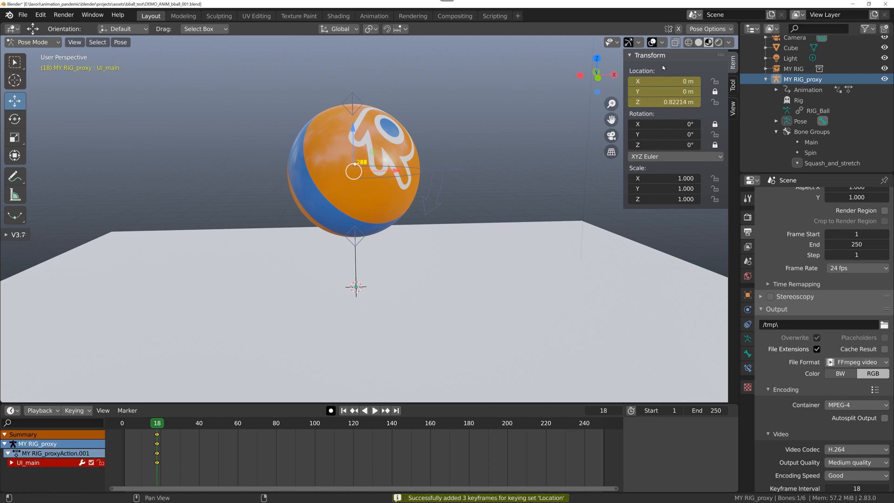
key("n")
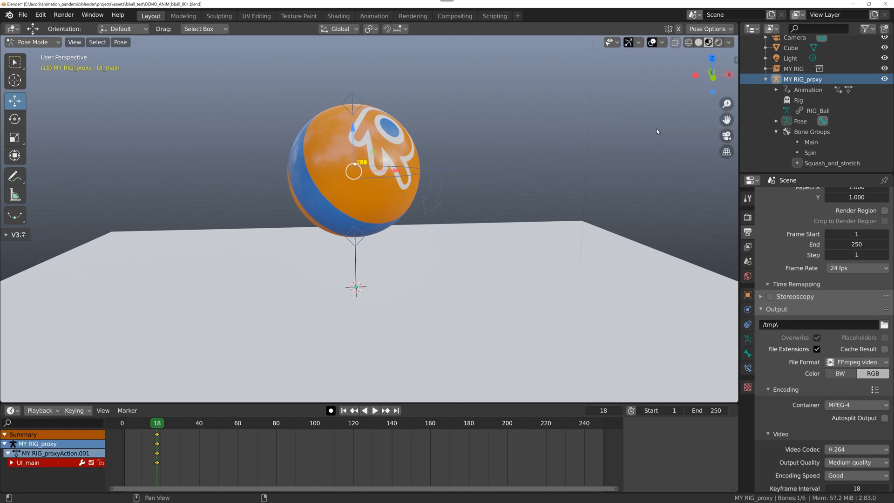
key("n")
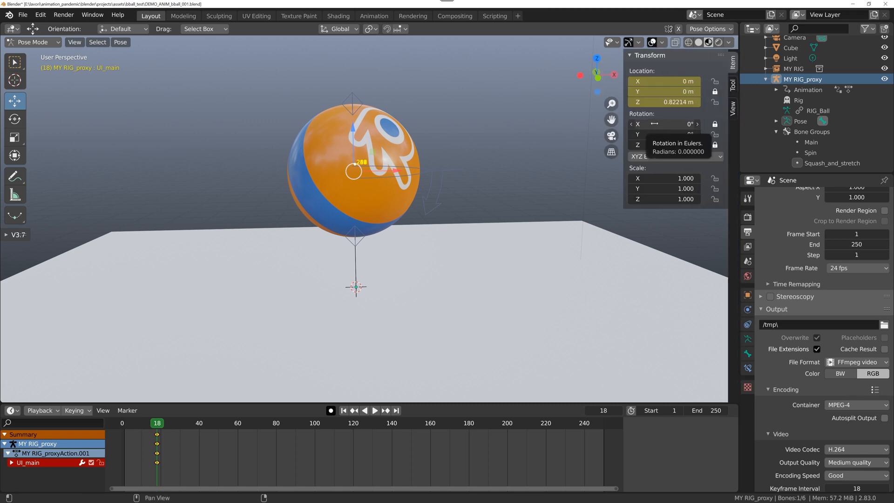
key("n")
key("n")
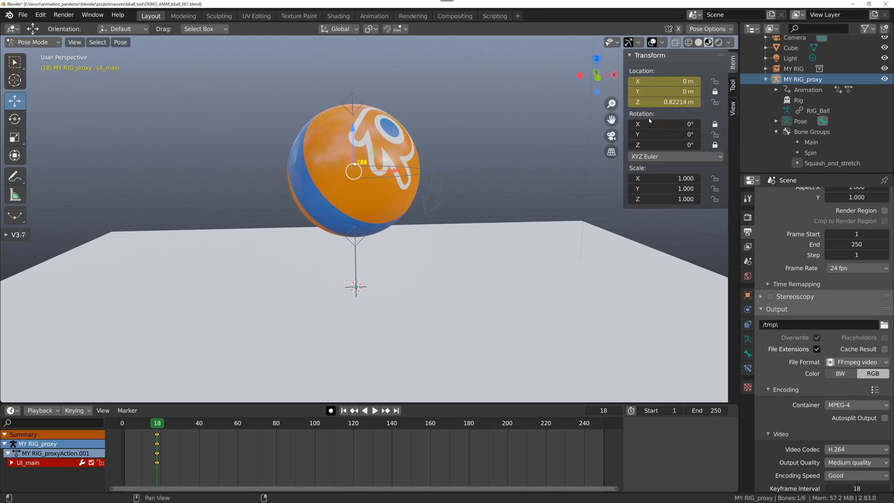
Clear the active keying set, deselect the bone, and check the Insert Keyframe menu without inserting anything
left_click(73, 411)
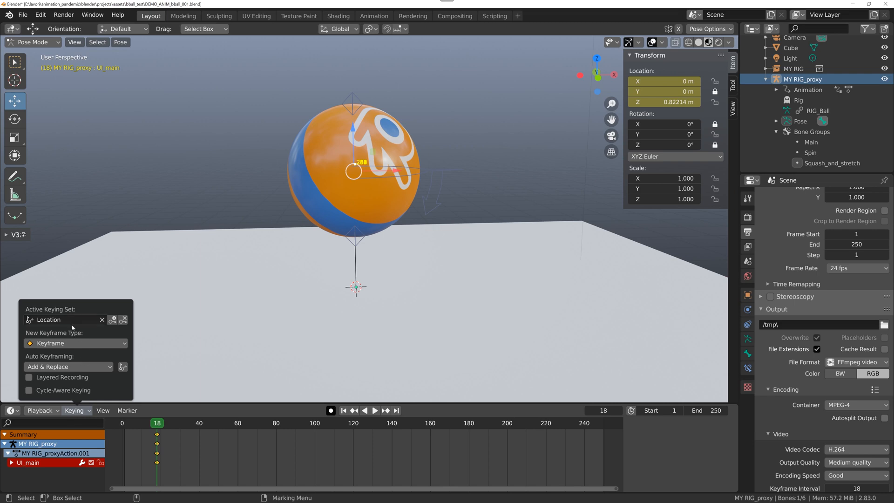
left_click(102, 320)
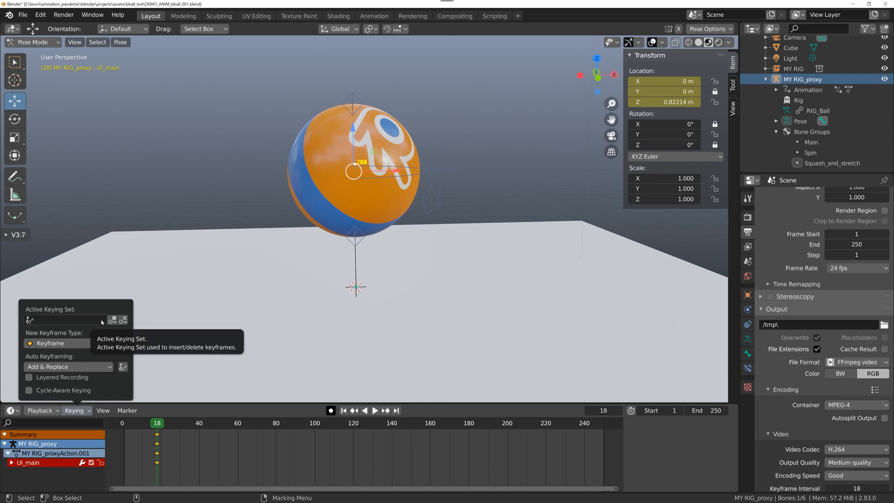
left_click(494, 189)
key("i")
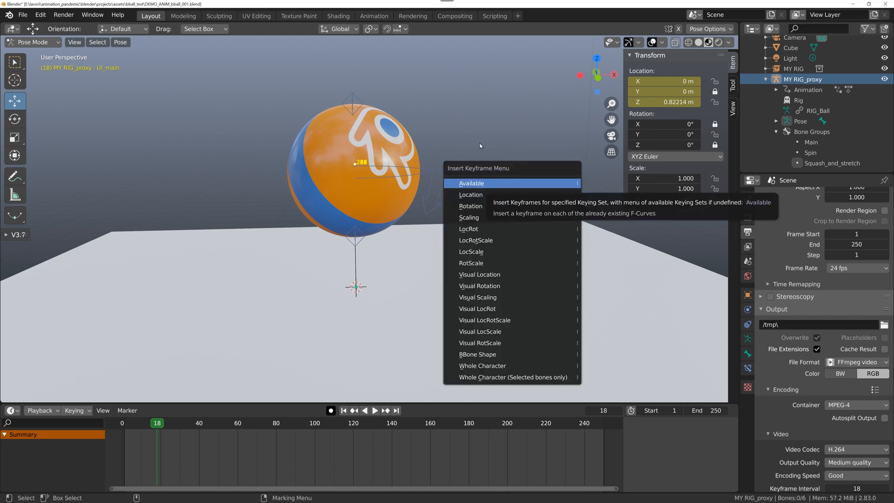
key("Escape")
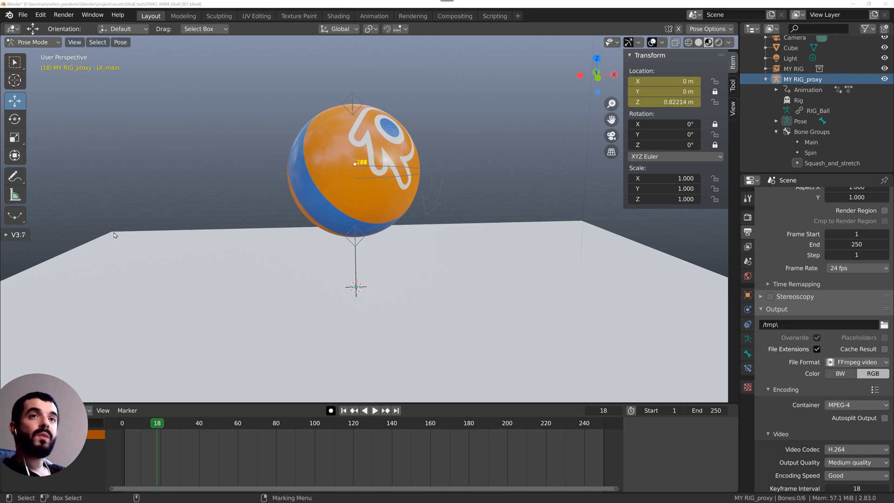
Open the keymap preferences and filter the entries by name with "insert keyfra"
left_click(42, 17)
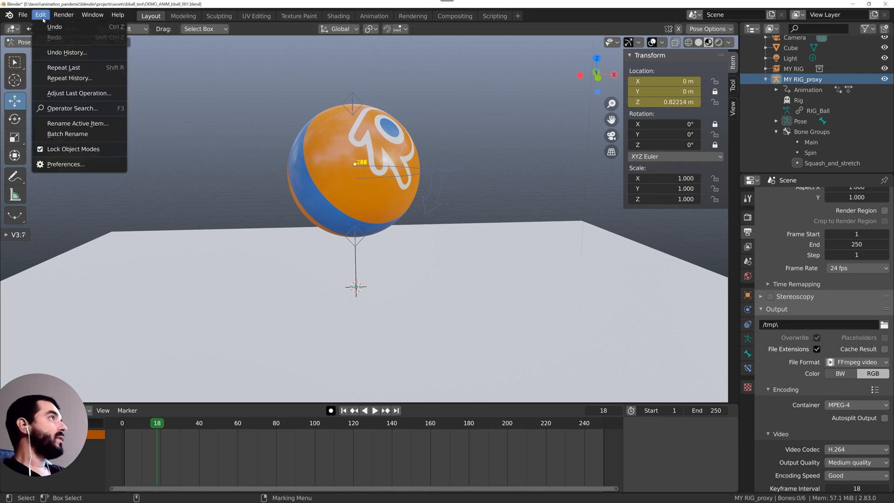
left_click(65, 164)
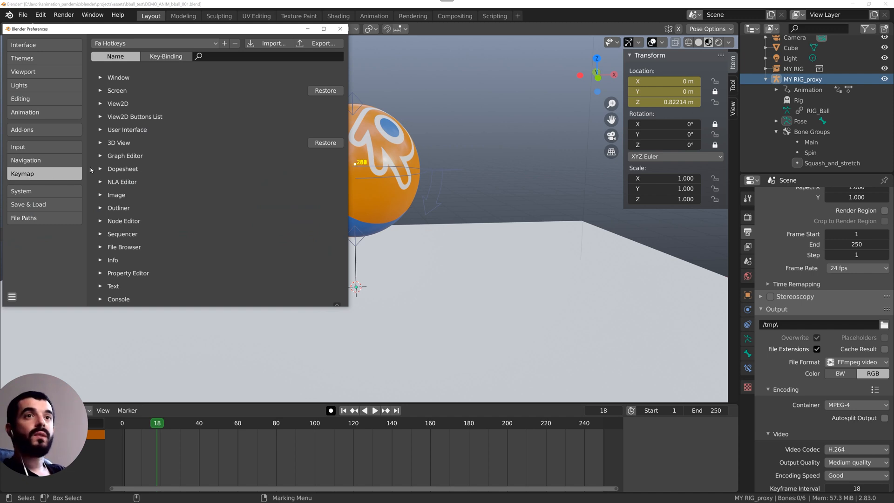
left_click(230, 55)
type("insert")
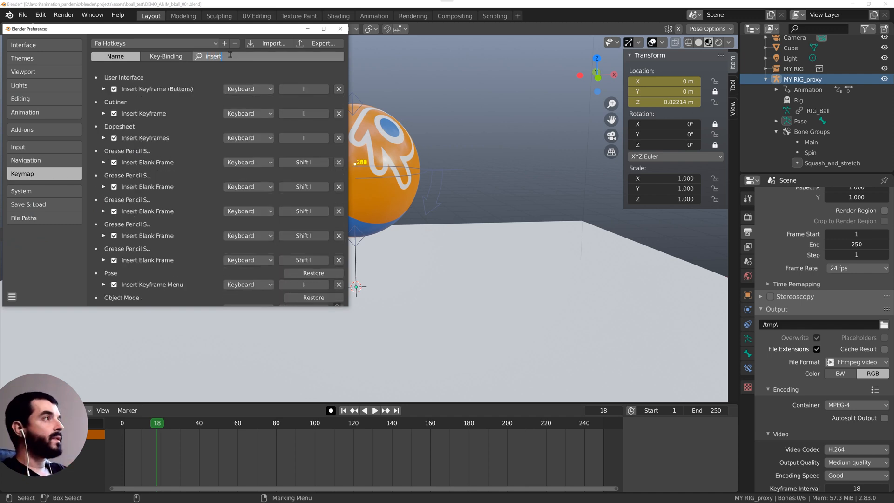
type(" keyfra")
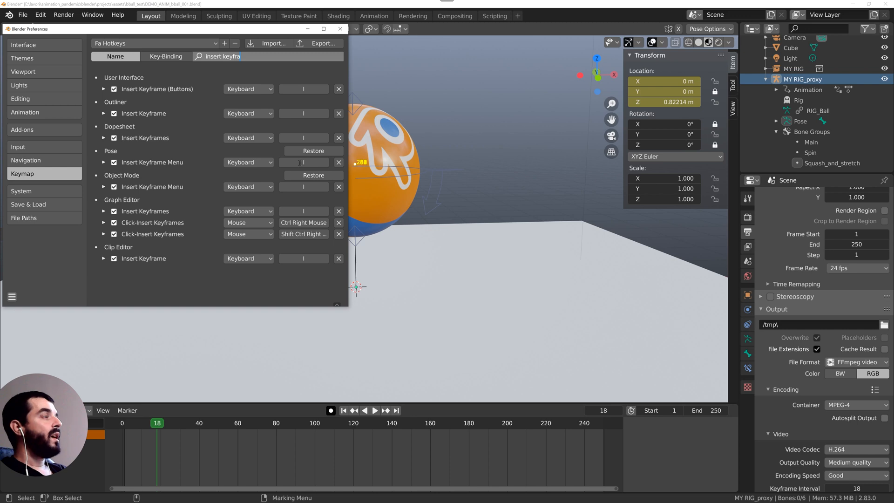
key("Return")
Change the Pose keymap's Insert Keyframe Menu entry to the operator anim.keyframe_insert with the LocRotScale keying set
left_click(103, 163)
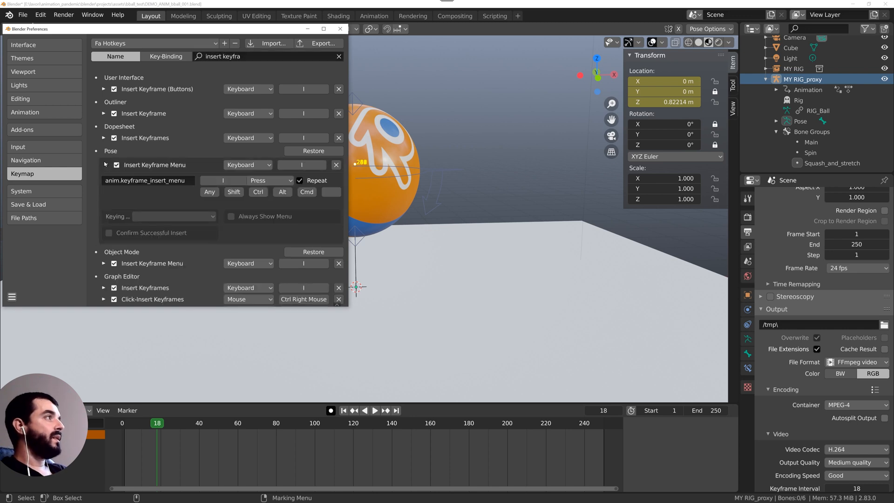
left_click(168, 183)
key("BackSpace")
key("BackSpace")
key("BackSpace")
key("BackSpace")
key("BackSpace")
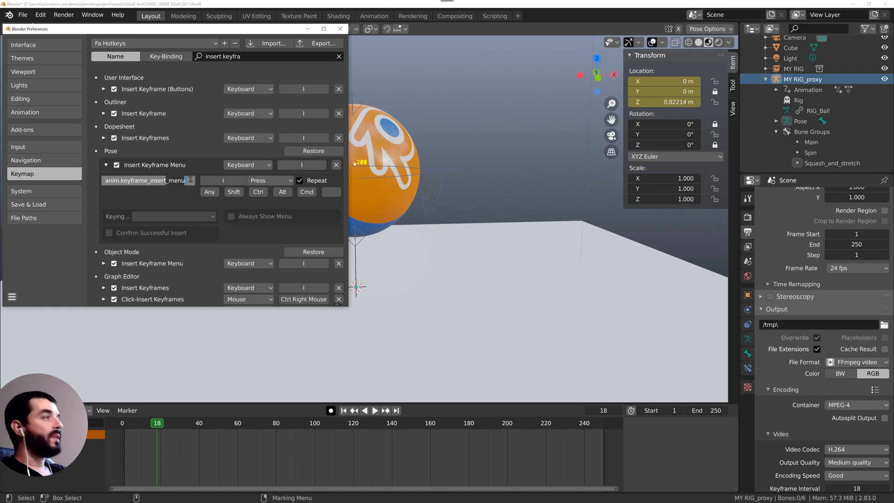
key("Tab")
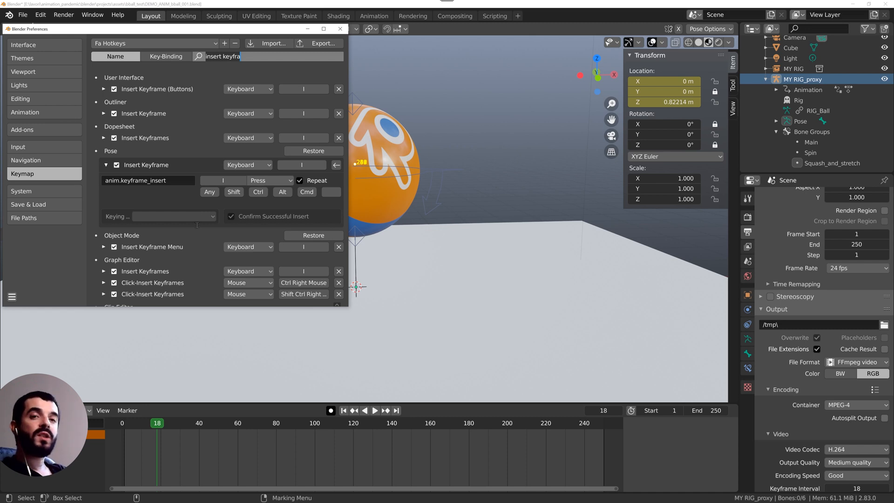
left_click(212, 217)
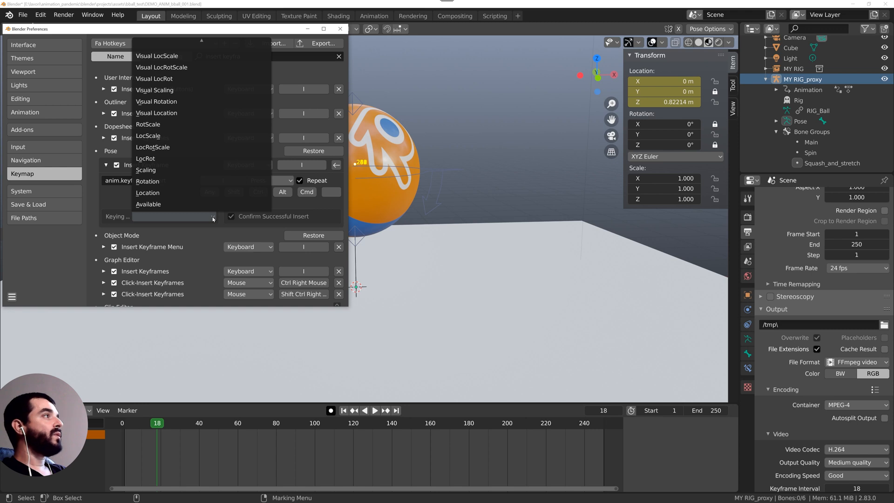
left_click(169, 148)
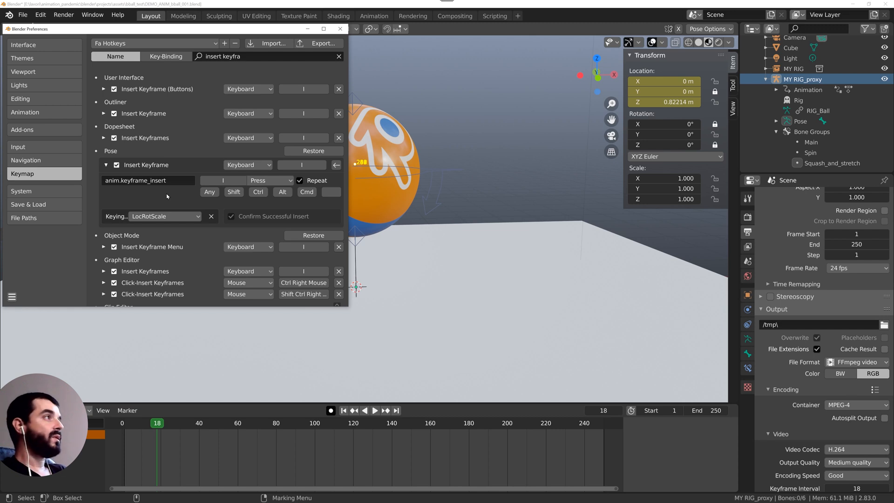
Change the Object Mode keymap's Insert Keyframe Menu entry to anim.keyframe_insert with the LocRotScale keying set
left_click(103, 247)
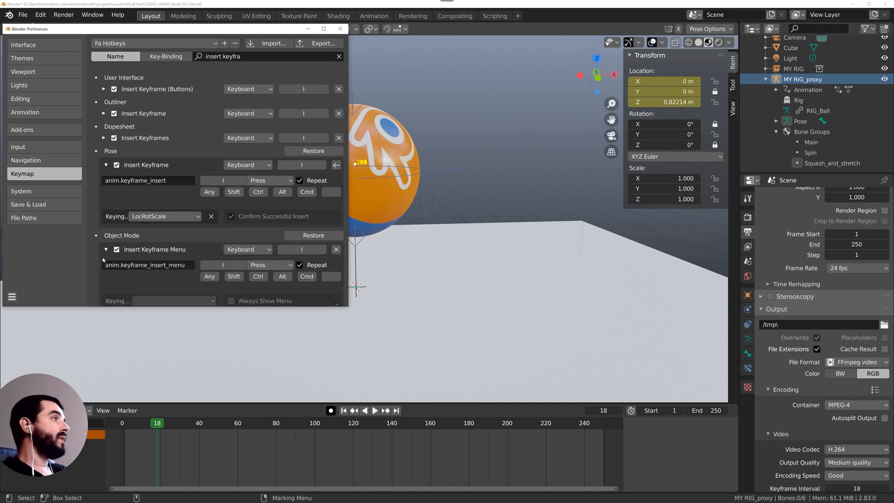
left_click(167, 266)
key("BackSpace")
key("BackSpace")
key("BackSpace")
key("BackSpace")
key("BackSpace")
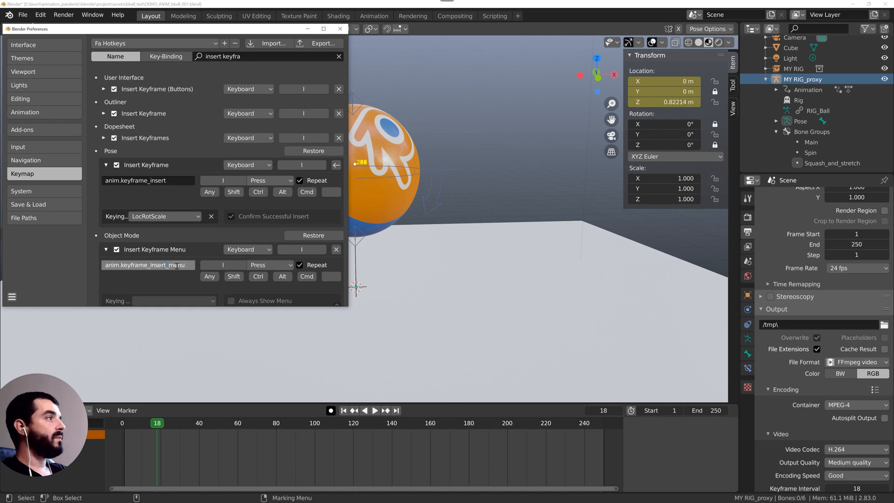
key("Return")
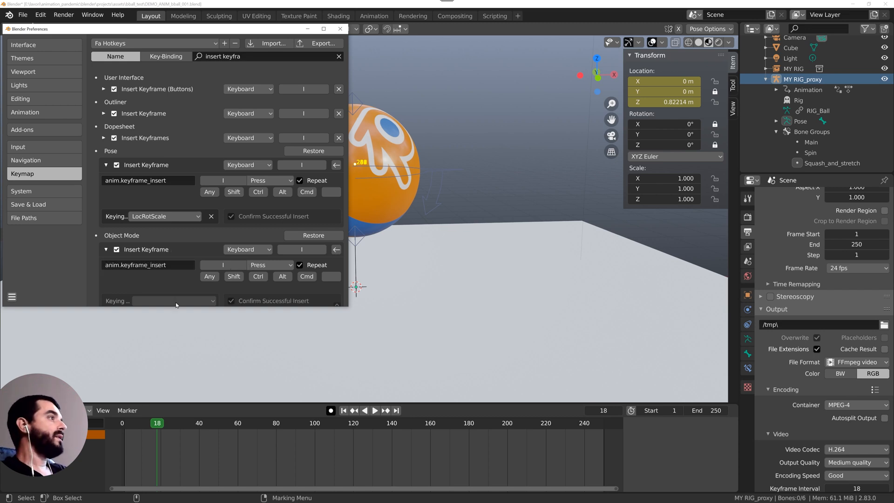
left_click(212, 301)
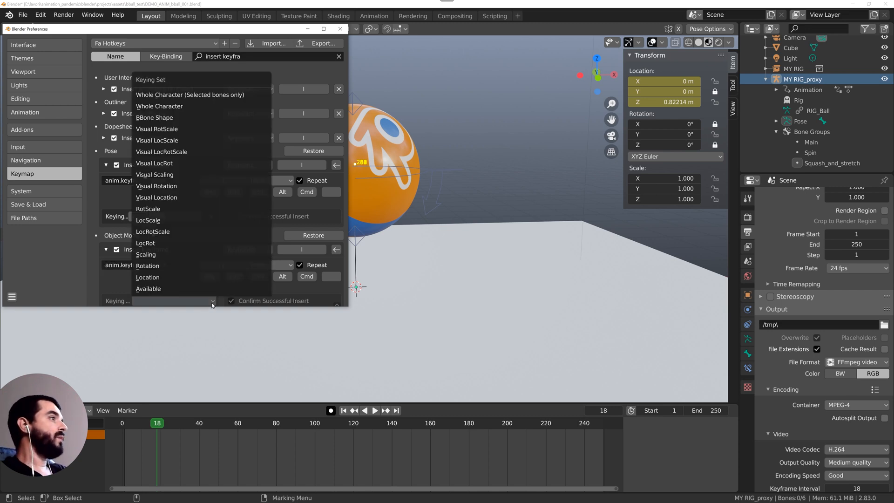
left_click(165, 231)
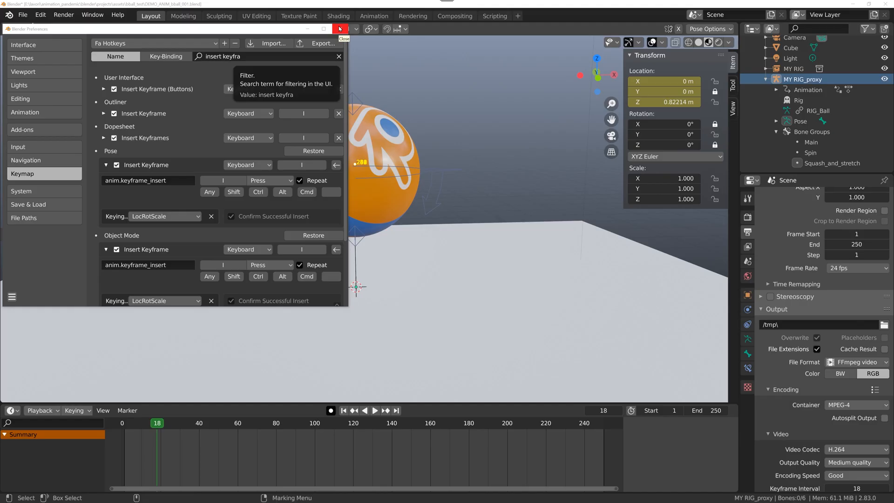
Close the preferences, select the ball's main control bone, and insert a LocRotScale keyframe at frame 18
left_click(340, 29)
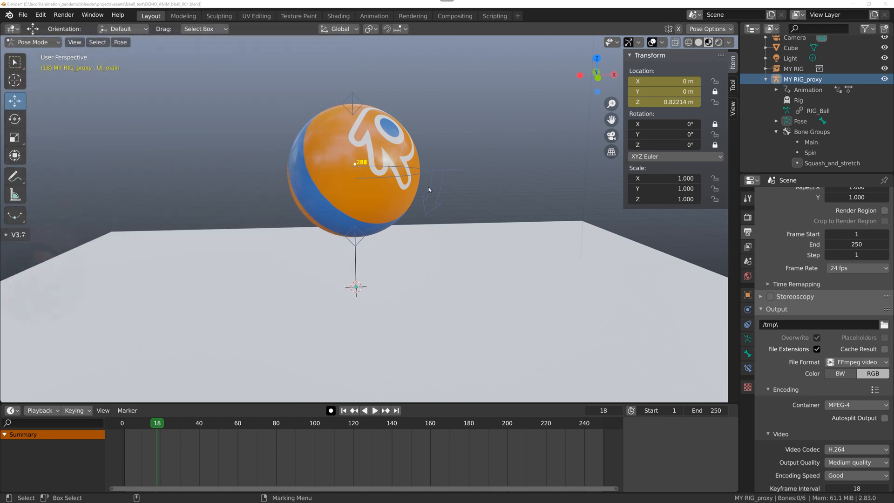
left_click(456, 186)
middle_click_drag(456, 187, 417, 198, "shift")
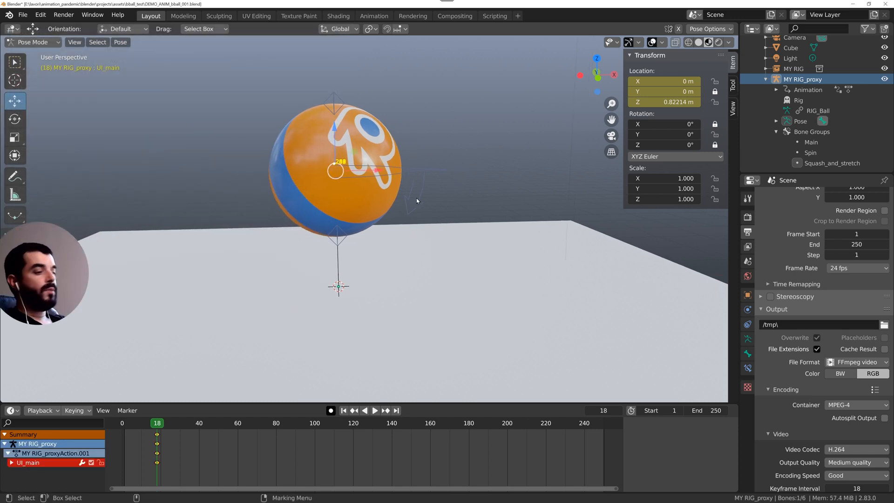
key("i")
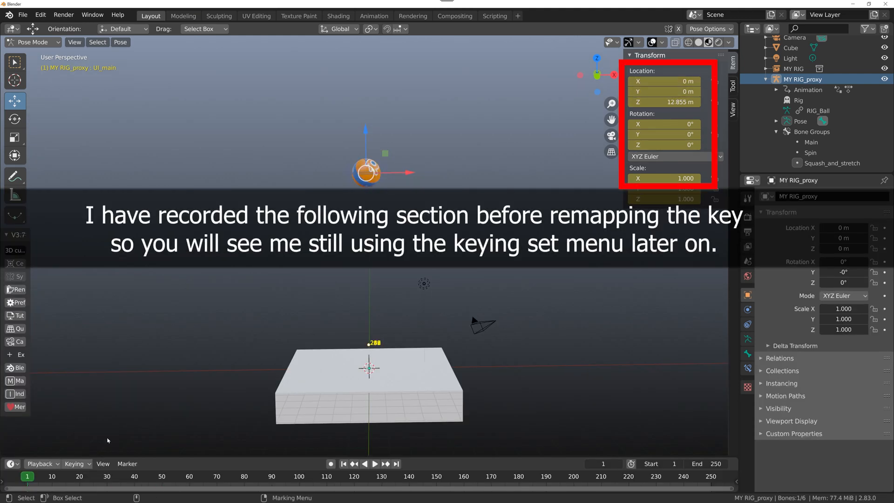
Play the animation briefly to check the keyed channels and return the playhead to frame 0
key("space")
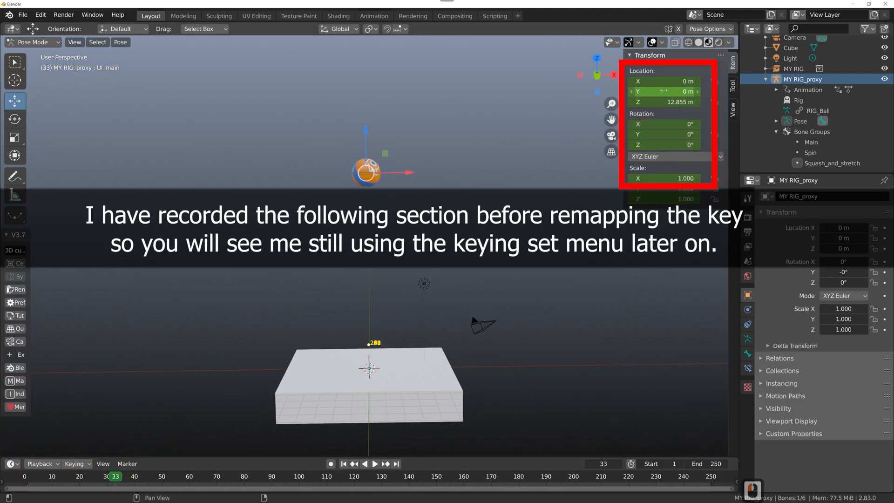
key("space")
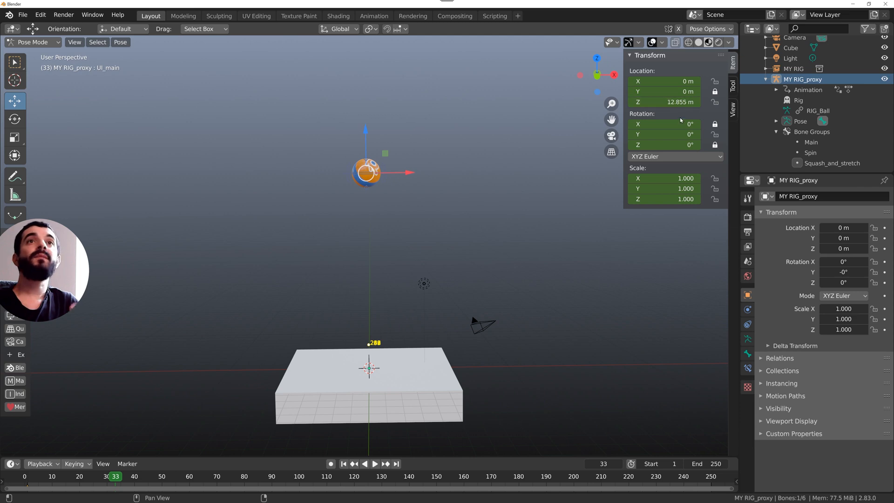
left_click(24, 476)
Enlarge the timeline and expand its Summary channels to show the keyframes of the selected UI_main bone
left_click_drag(530, 457, 530, 376)
left_click(340, 131)
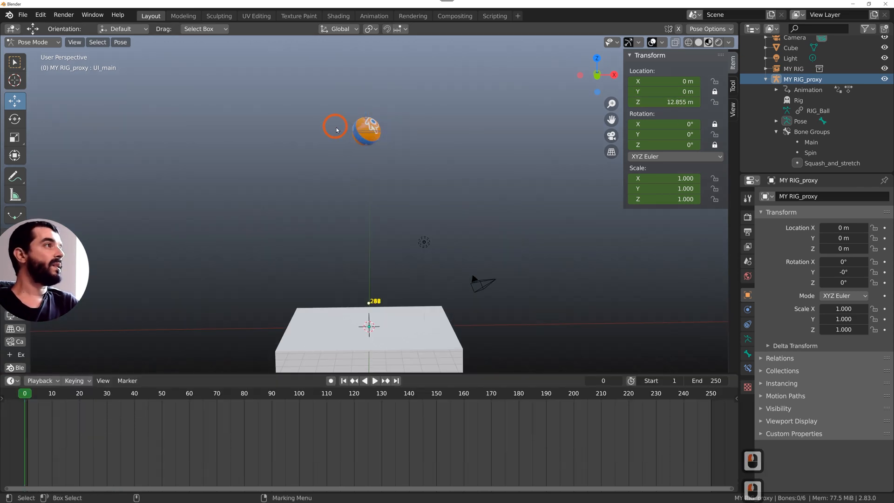
left_click(342, 133)
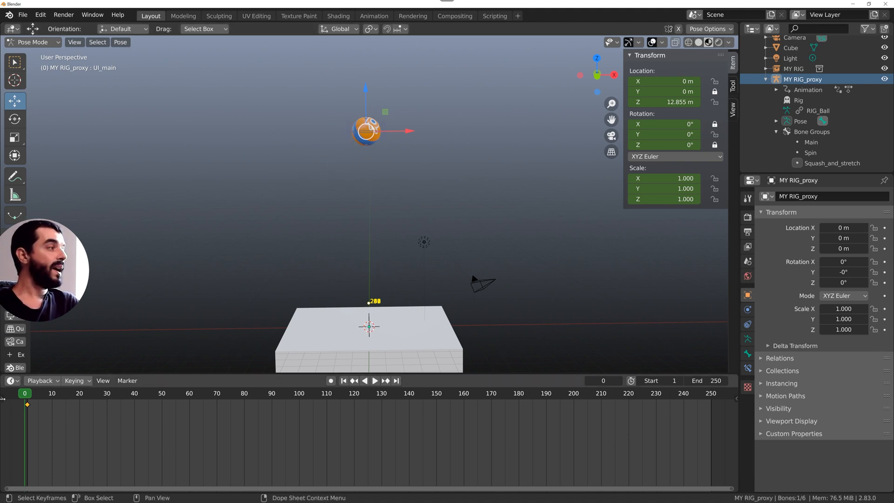
left_click(2, 399)
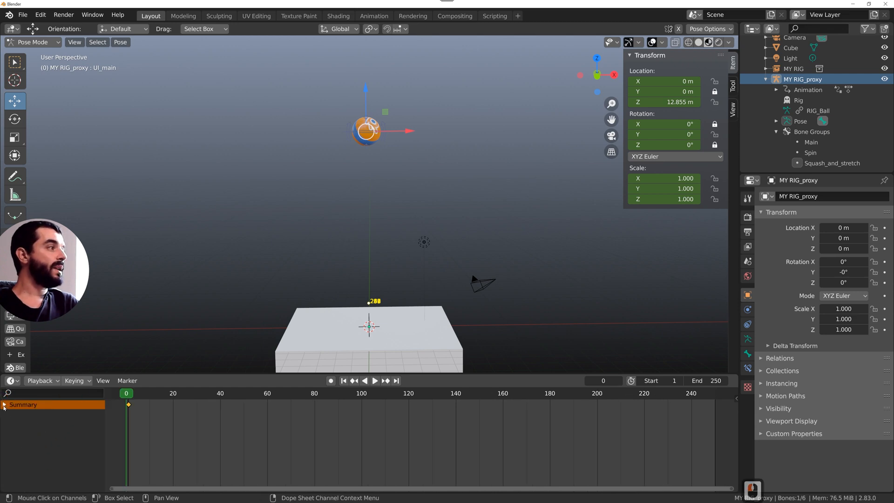
left_click(4, 405)
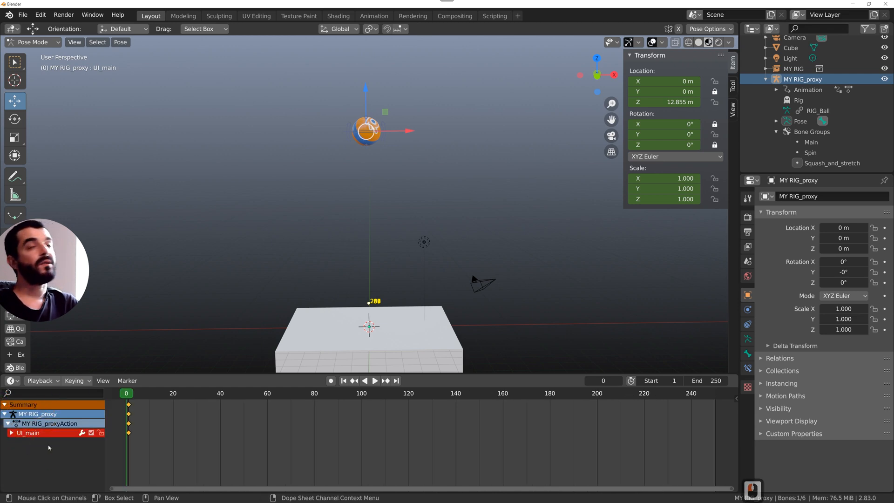
Insert a keyframe on all channels of the main control at frame 51 from the timeline
left_click(245, 408)
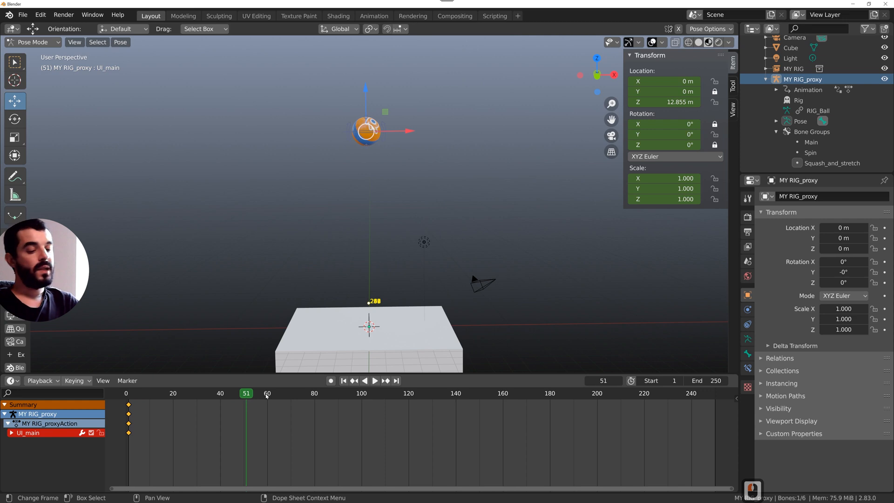
key("i")
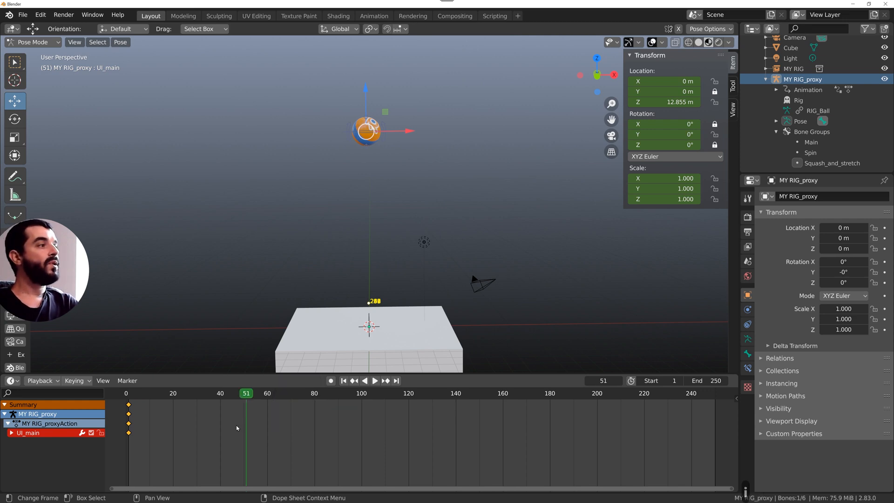
key("i")
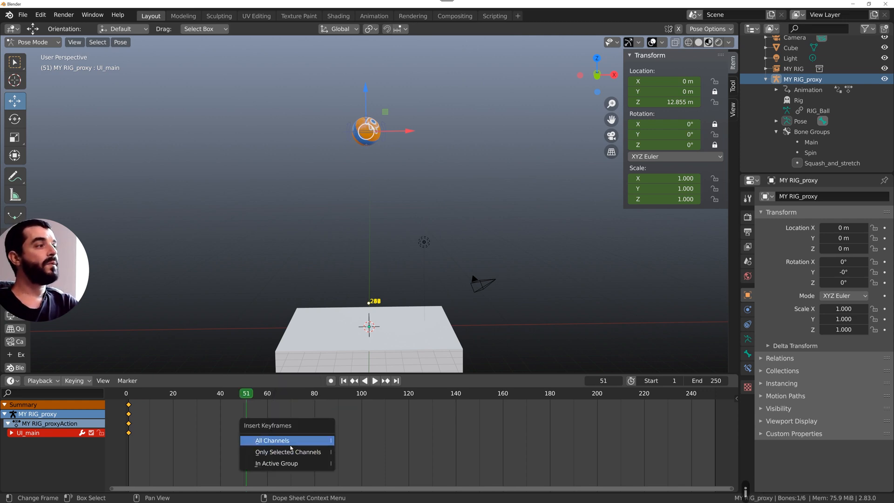
left_click(271, 444)
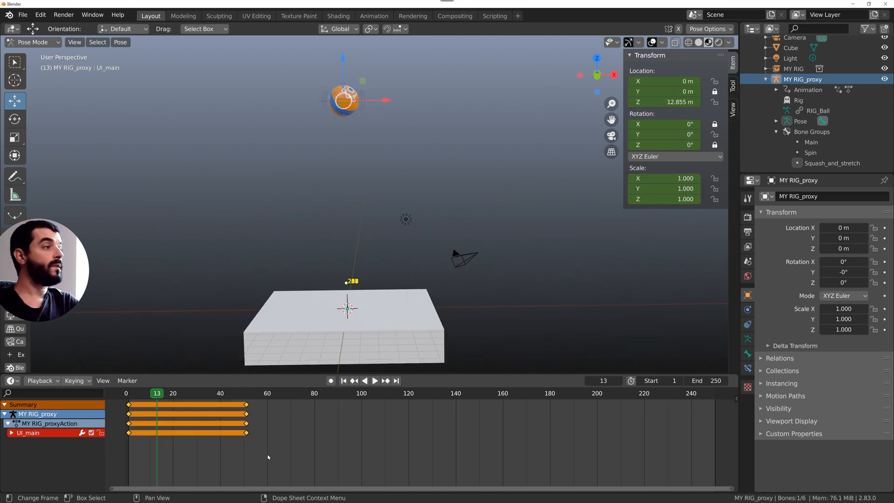
Remove the main control's keyframe at frame 51 from the timeline
left_click_drag(268, 456, 215, 399)
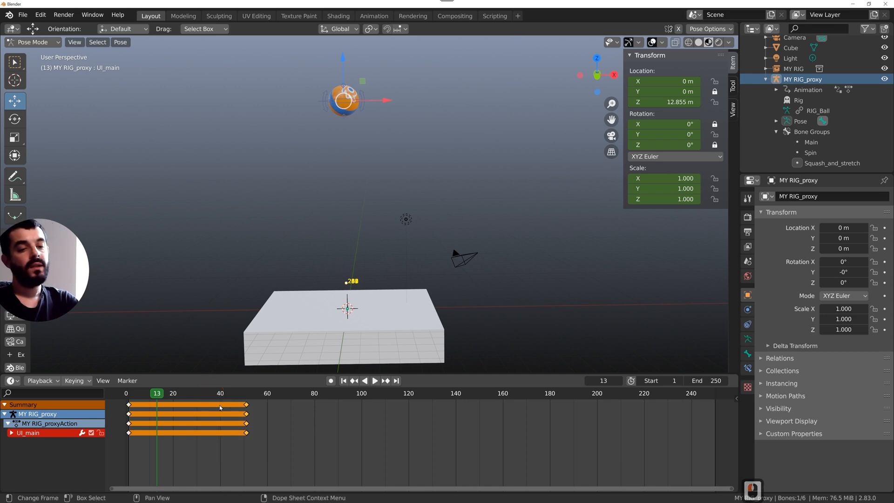
key("Delete")
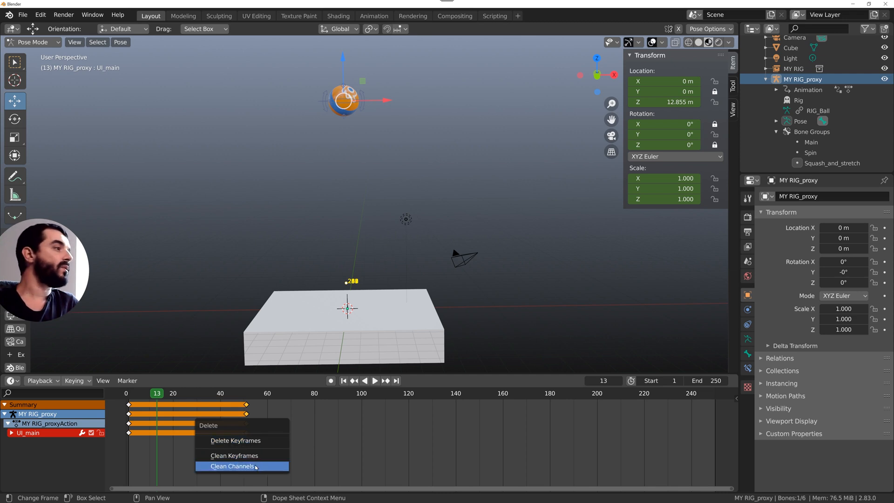
left_click(230, 458)
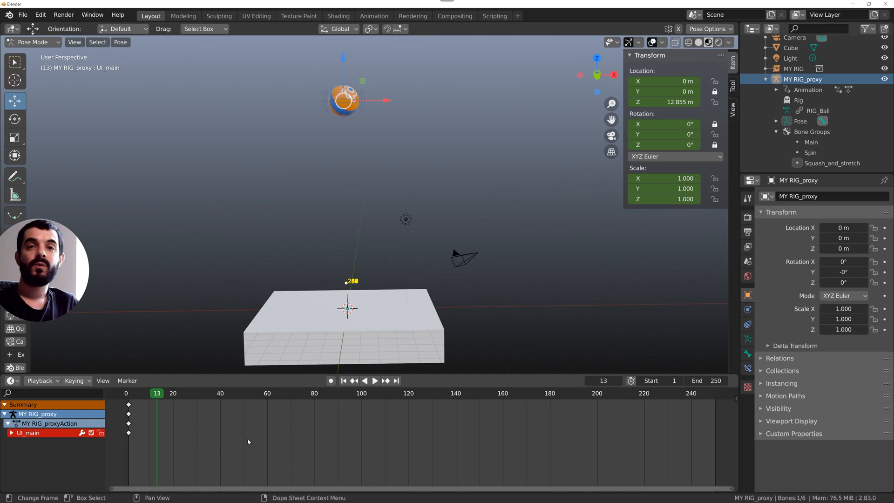
Enable auto keying and lower the ball about 12.9 m along Z onto the platform at frame 13
left_click(331, 381)
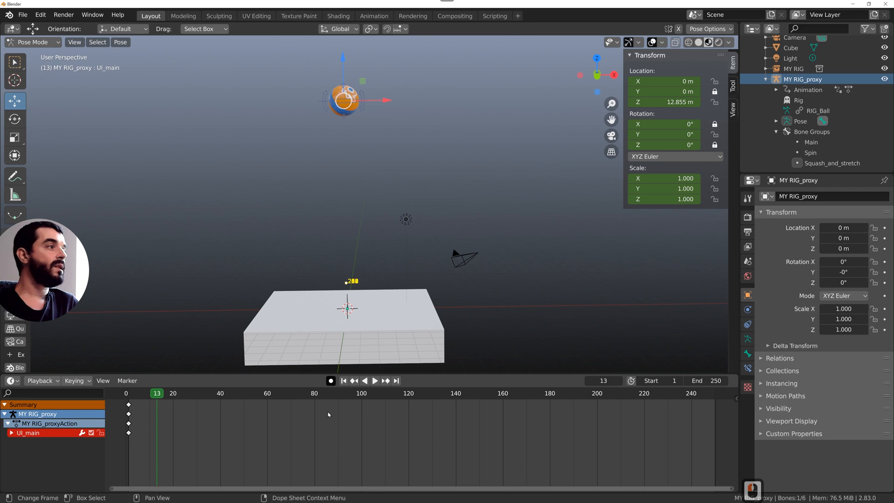
key("g")
key("z")
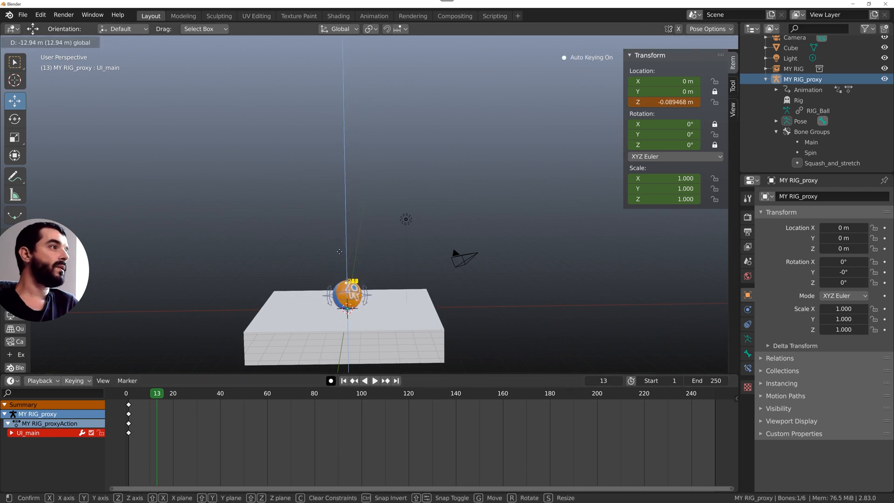
left_click_drag(340, 251, 339, 251)
middle_click_drag(309, 269, 342, 176, "alt")
left_click_drag(343, 176, 329, 161, "alt")
scroll(328, 161, "up", 5)
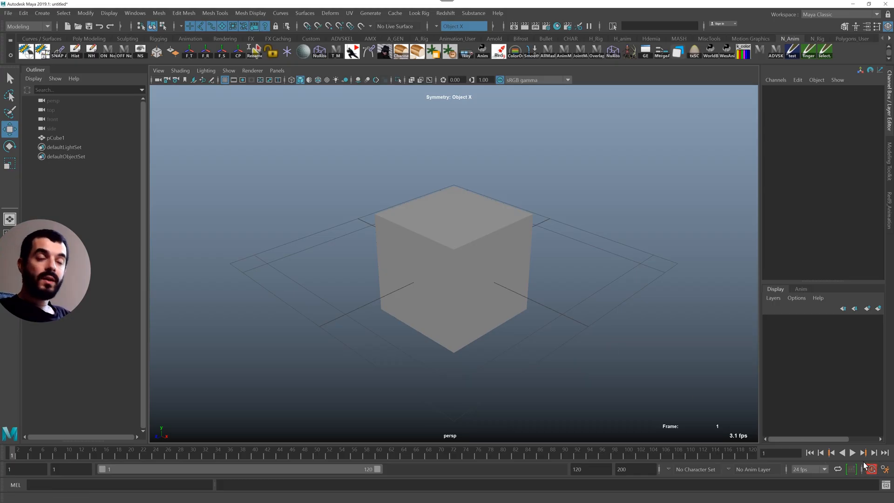
Switch to Maya, select pCube1, and move it along the X axis for comparison
left_click(385, 279)
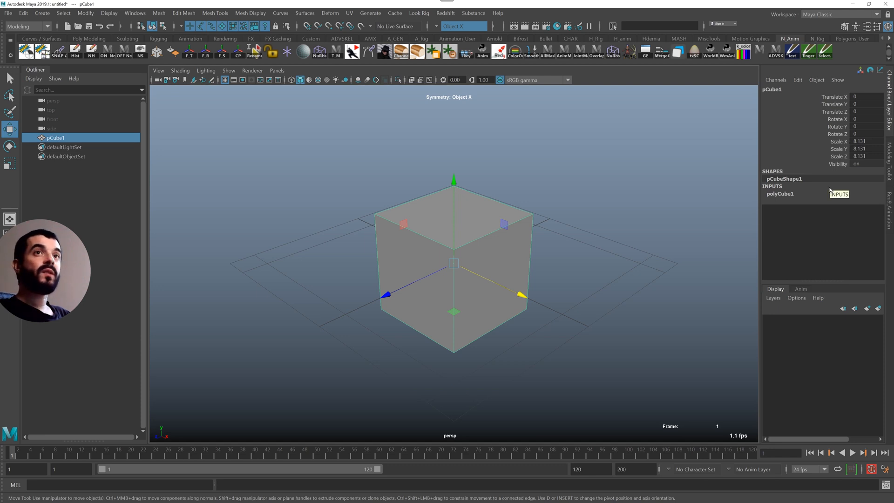
left_click_drag(522, 299, 262, 250)
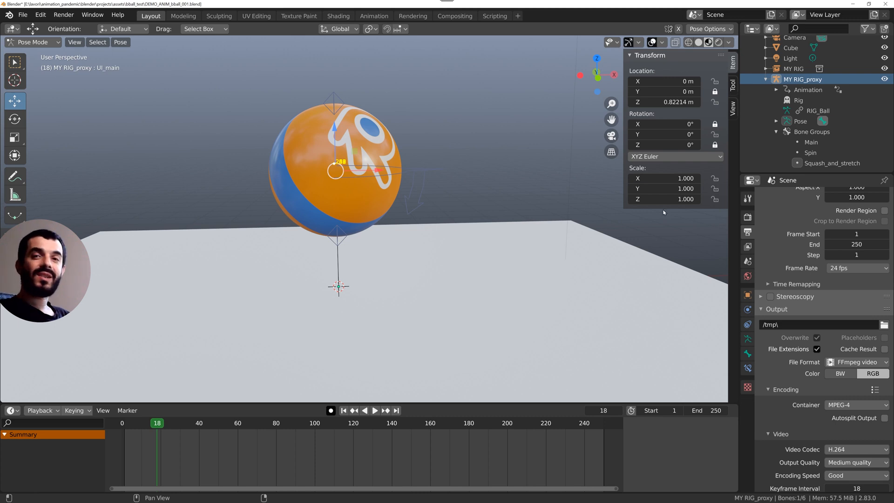
Switch to Blender, move the ball to about -2.3 m in X with auto keying on, and undo the move
left_click_drag(377, 171, 221, 176)
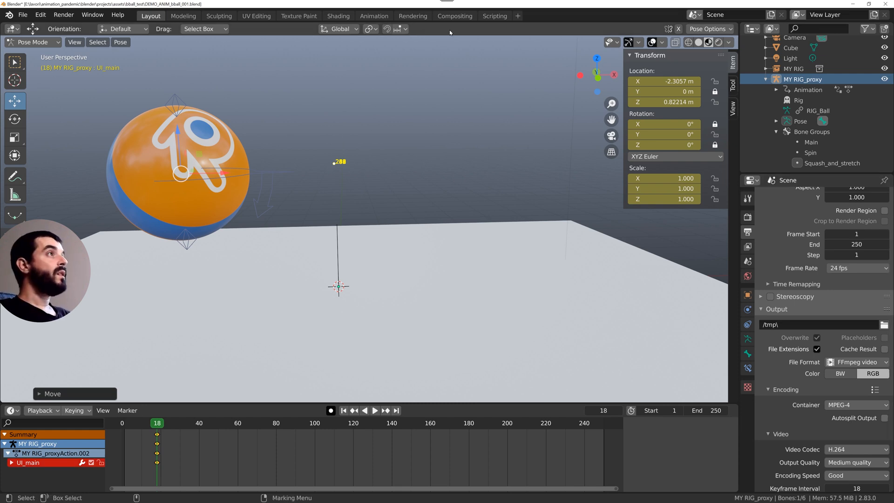
key("ctrl+z")
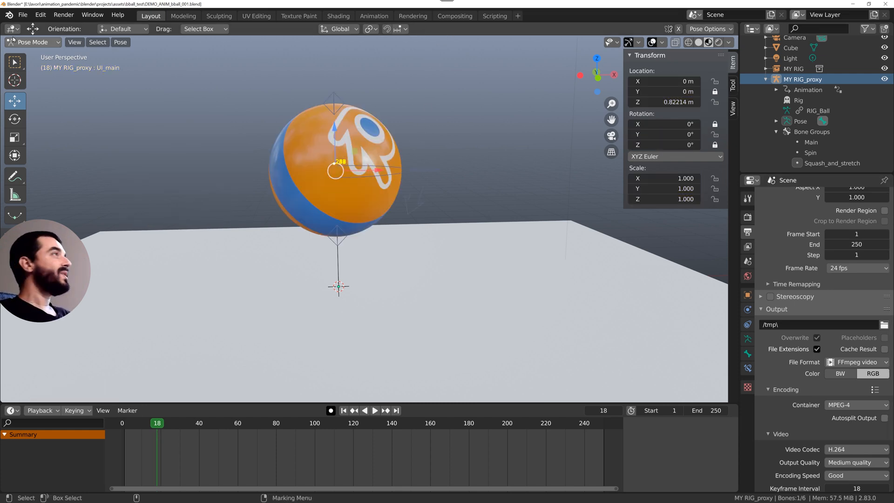
Enable Only Insert Available under the Auto-Keyframing preferences, and move the unkeyed ball to test it
left_click(41, 14)
left_click(51, 163)
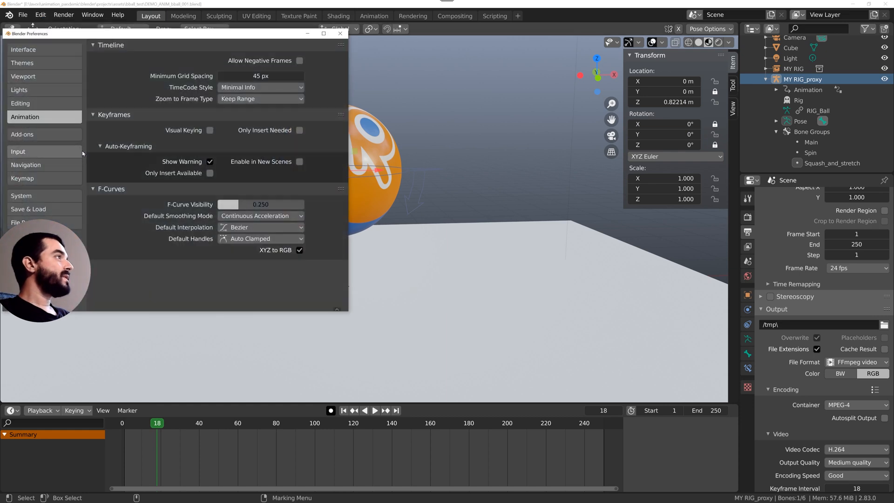
left_click(210, 174)
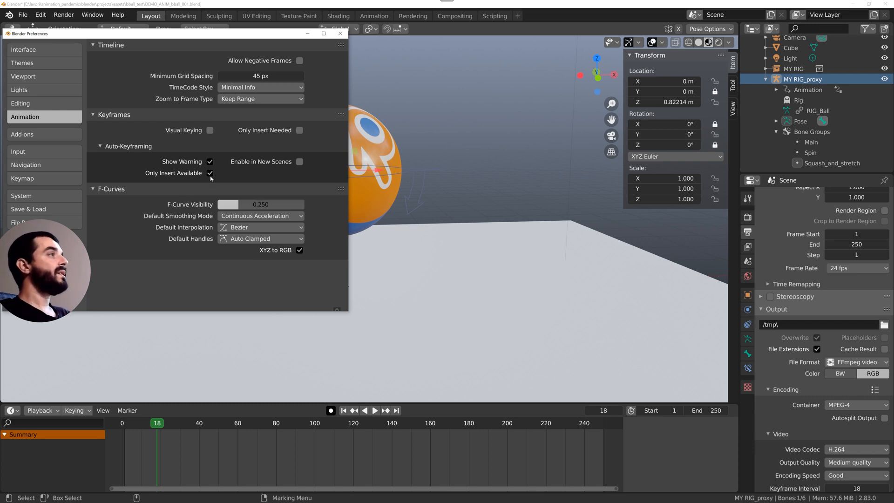
left_click(340, 33)
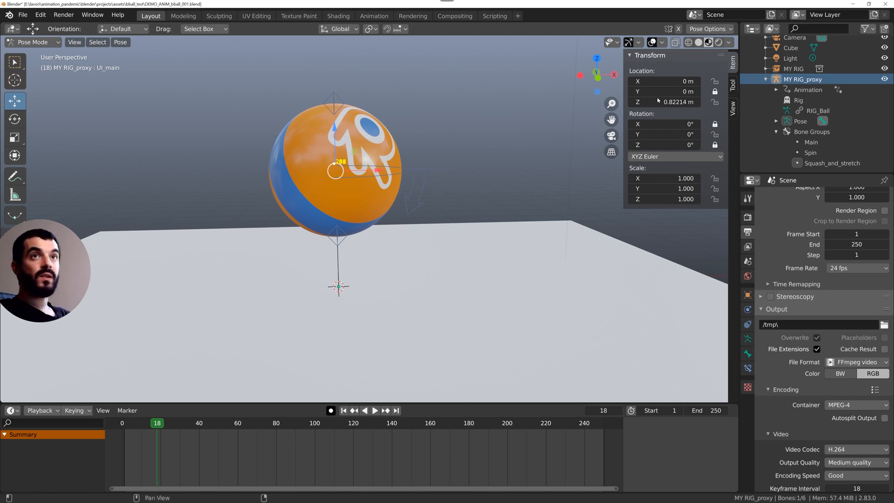
left_click_drag(335, 171, 544, 116)
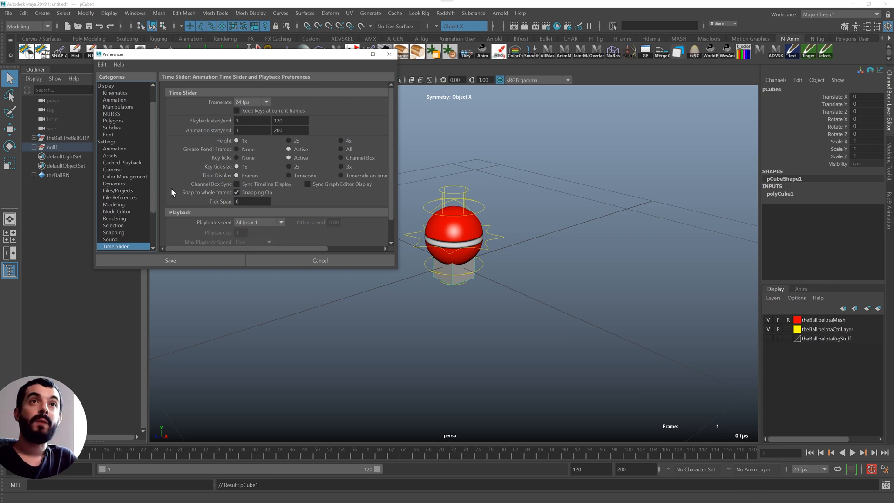
Switch to Maya and examine the playback speed in the Time Slider preferences and the Animation settings
left_click(252, 223)
left_click(183, 214)
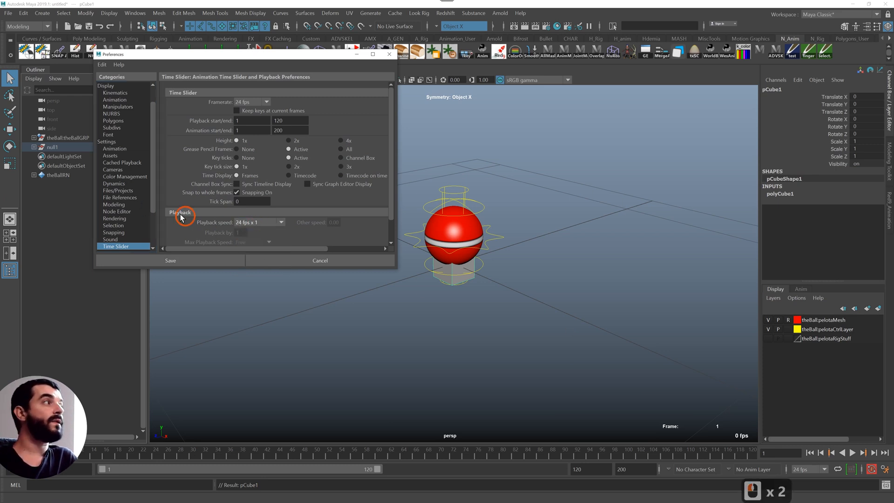
left_click(112, 148)
left_click(109, 141)
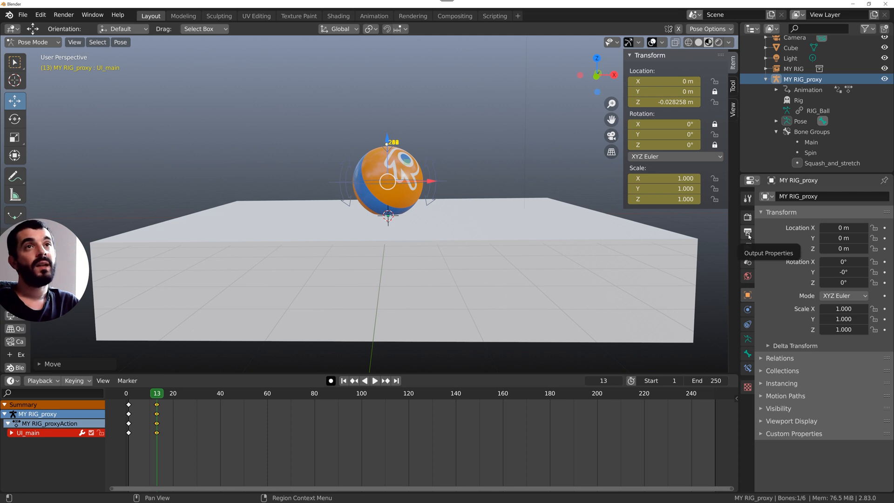
Switch to Blender and review the available frame rates in the scene's output settings, keeping 24 fps
left_click(748, 232)
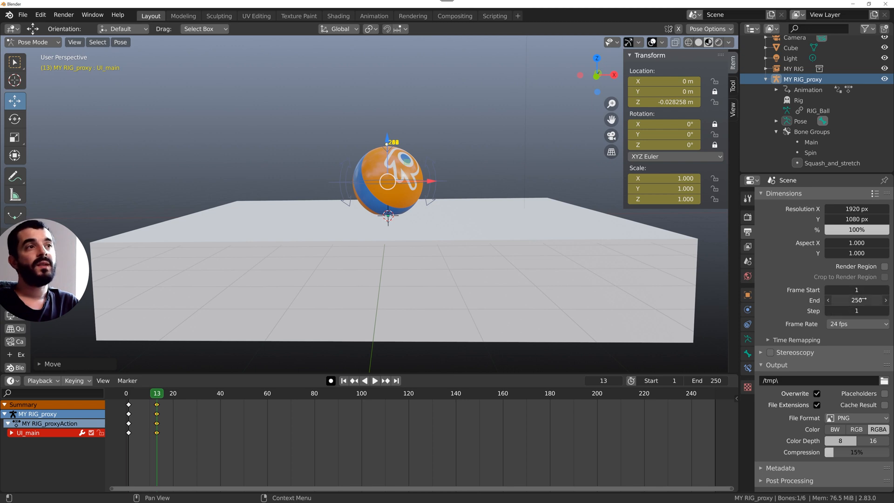
left_click(862, 323)
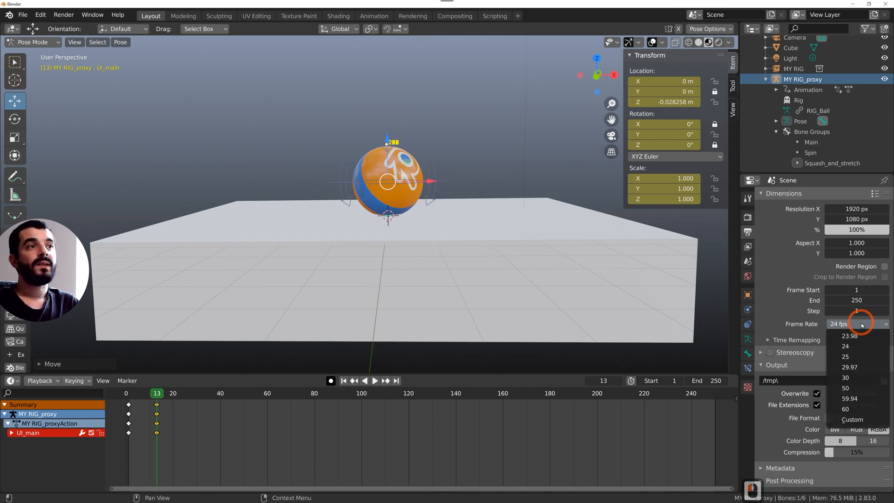
left_click(862, 323)
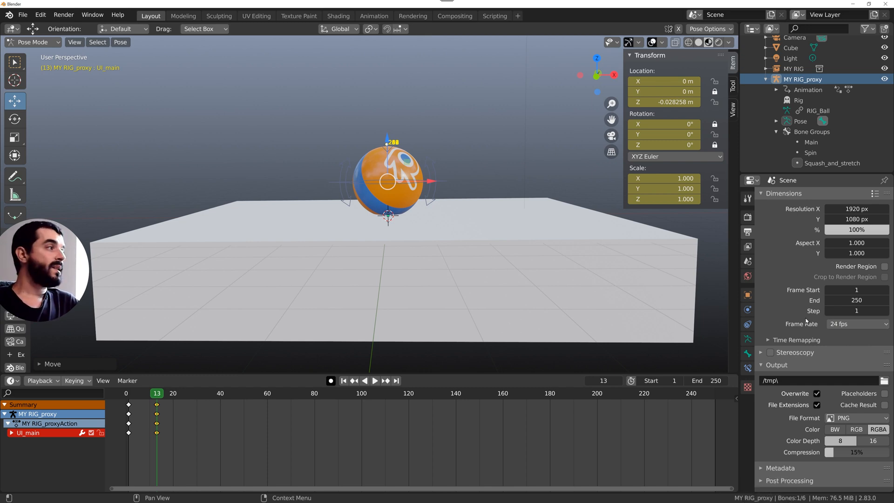
Set the animation playback sync mode to AV-sync
left_click(41, 382)
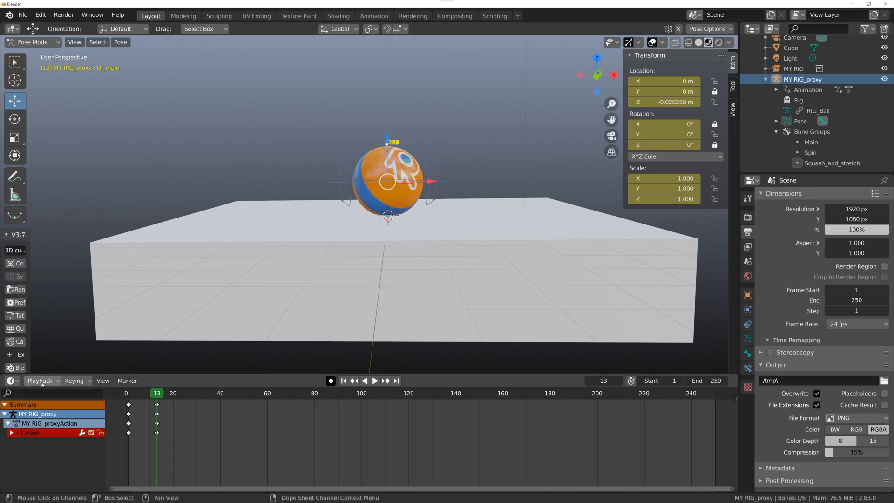
left_click(42, 384)
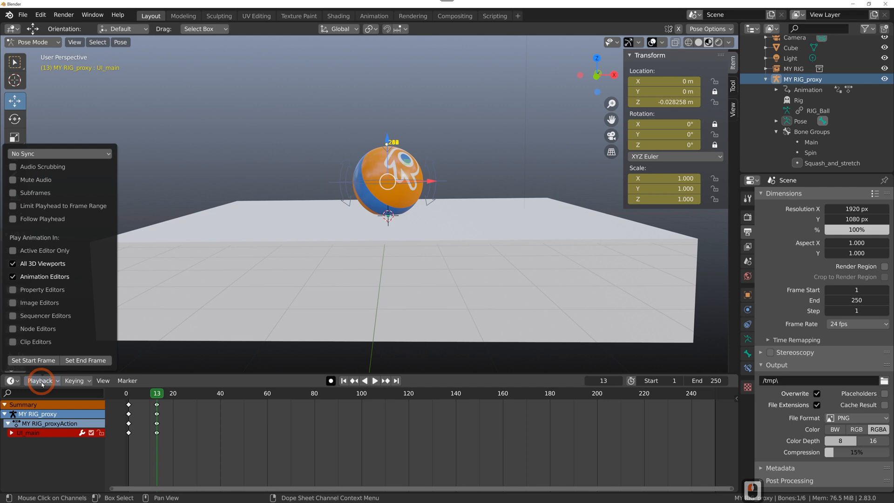
left_click(28, 158)
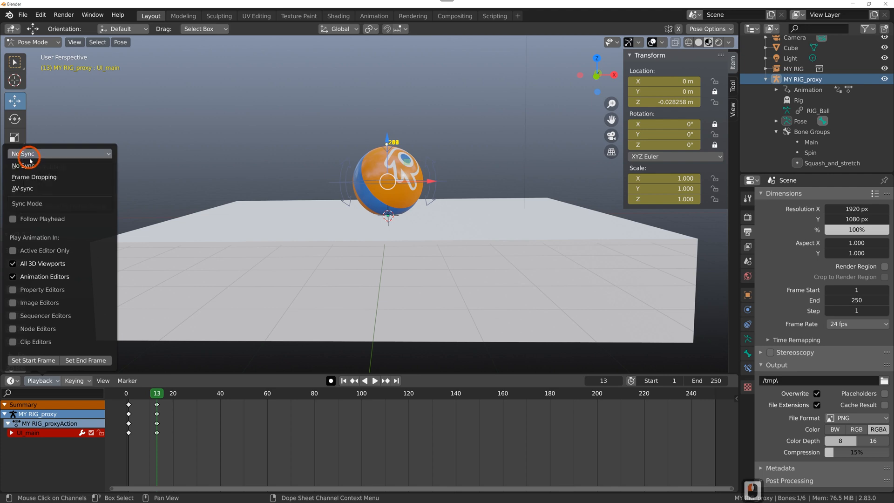
left_click(39, 197)
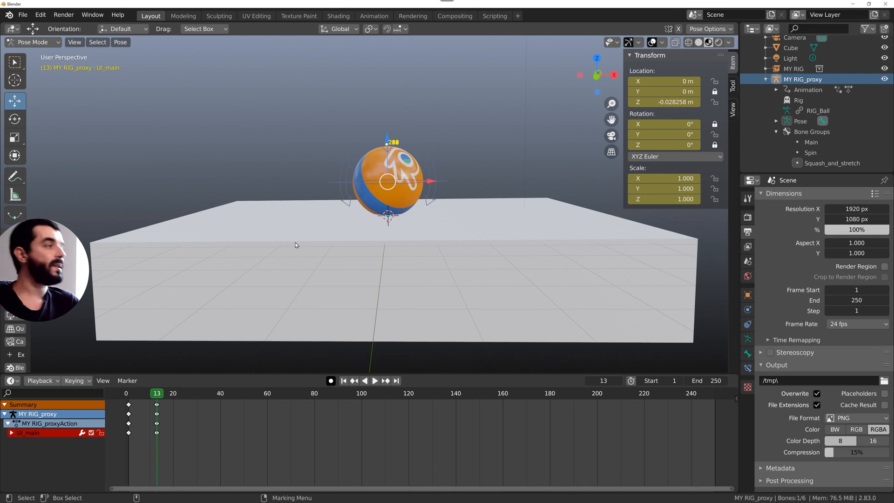
Scrub the animation back to frame 0, then bring up the Quad Menu over the viewport and dismiss it
scroll(295, 245, "down", 5)
scroll(399, 282, "up", 13, "alt")
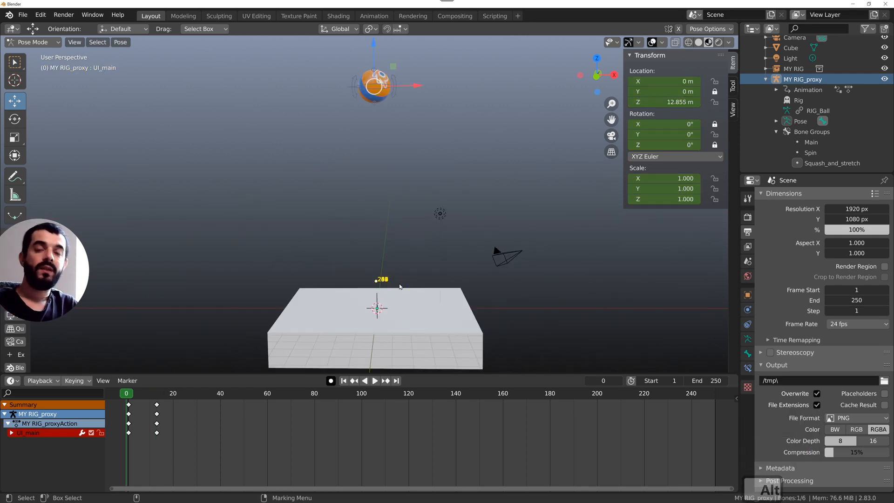
key("grave")
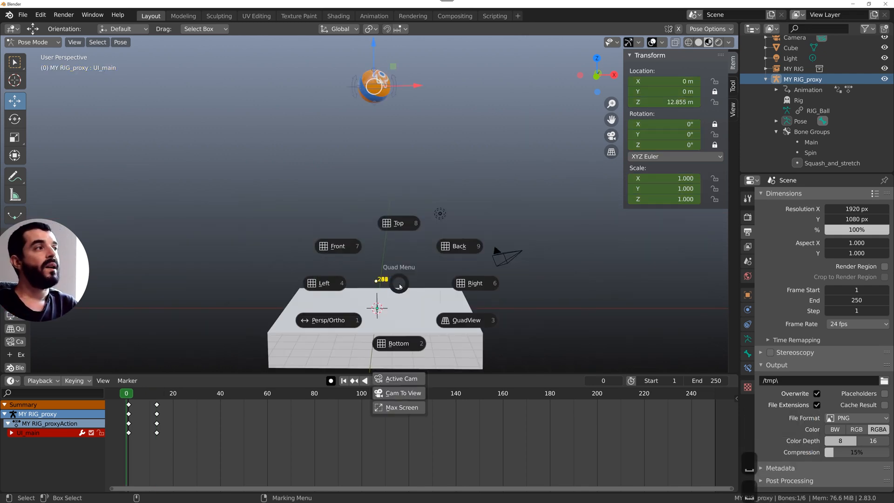
left_click(400, 286)
key("grave")
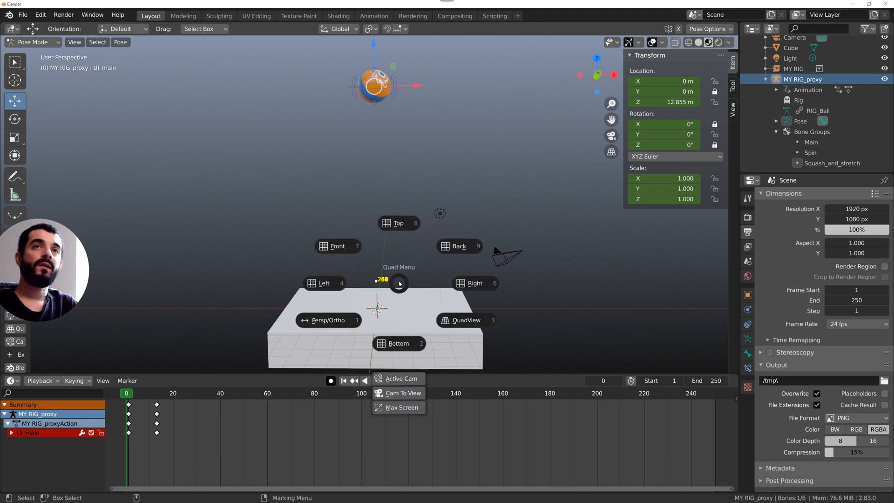
left_click(400, 283)
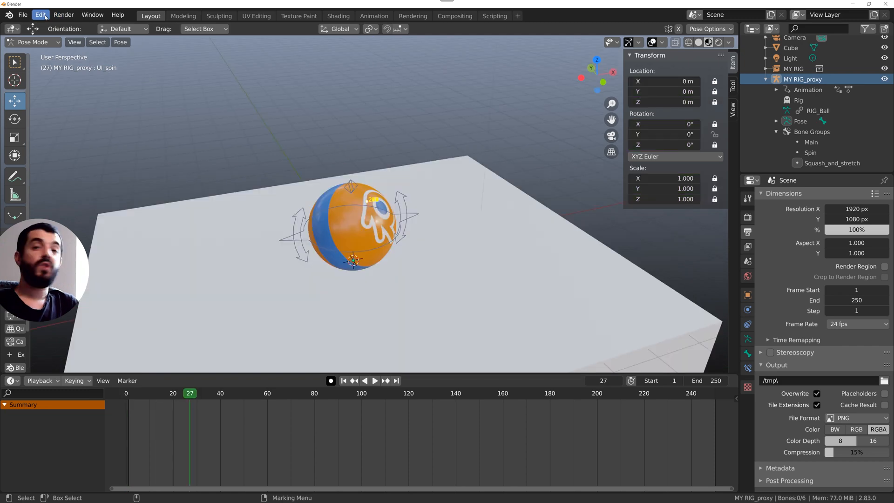
Search the keymap preferences for "play" and assign Alt+V to the first Play Animation entry under Frames
left_click(41, 15)
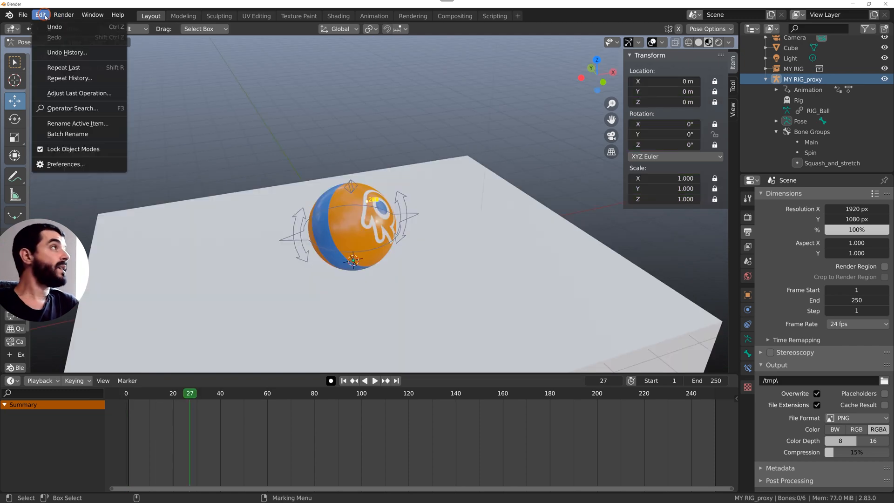
left_click(80, 163)
left_click(255, 62)
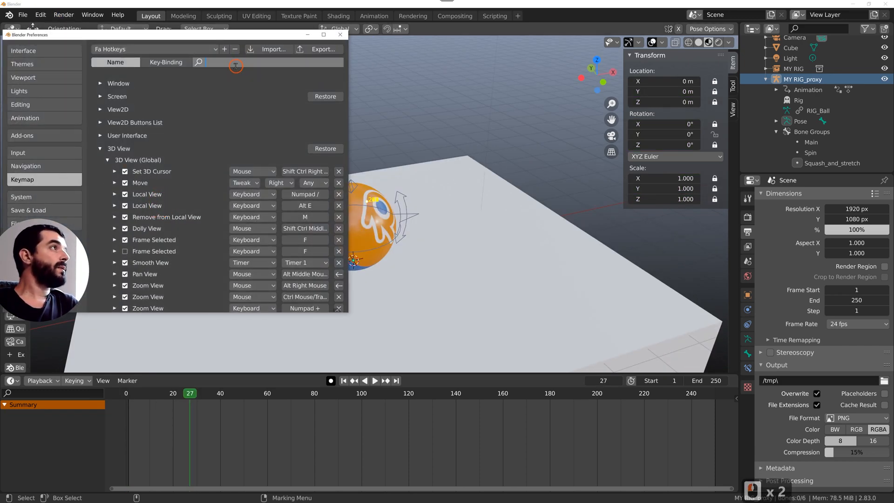
type("play")
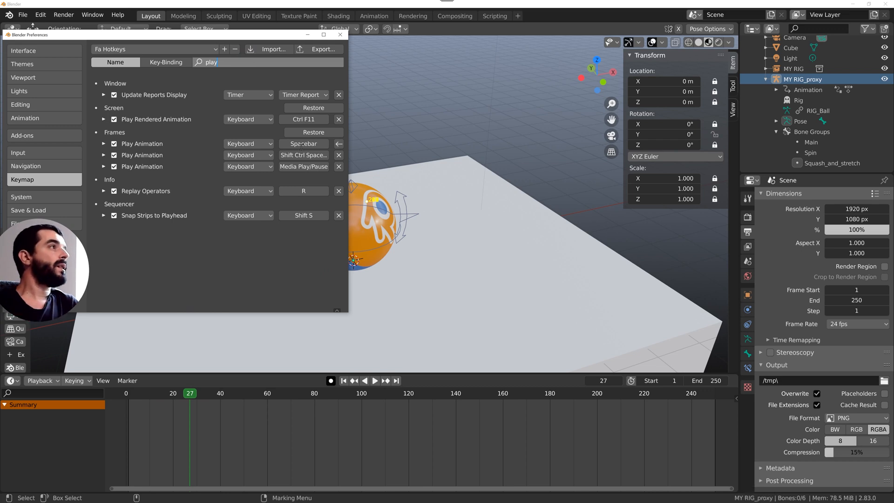
left_click(302, 144)
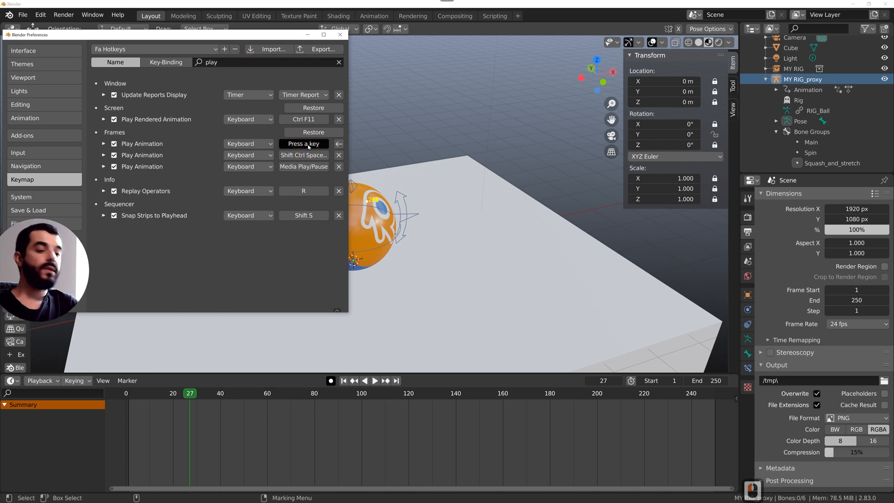
key("alt+v")
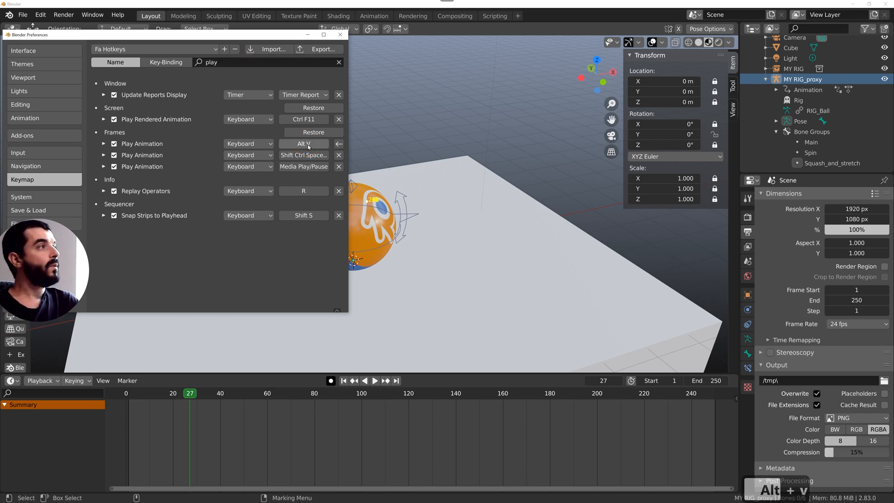
left_click(341, 35)
Test the new playback shortcut on the ball animation and view the playing ball from different angles
right_click_drag(572, 240, 503, 248, "alt")
middle_click_drag(503, 248, 461, 223, "alt")
key("alt+v")
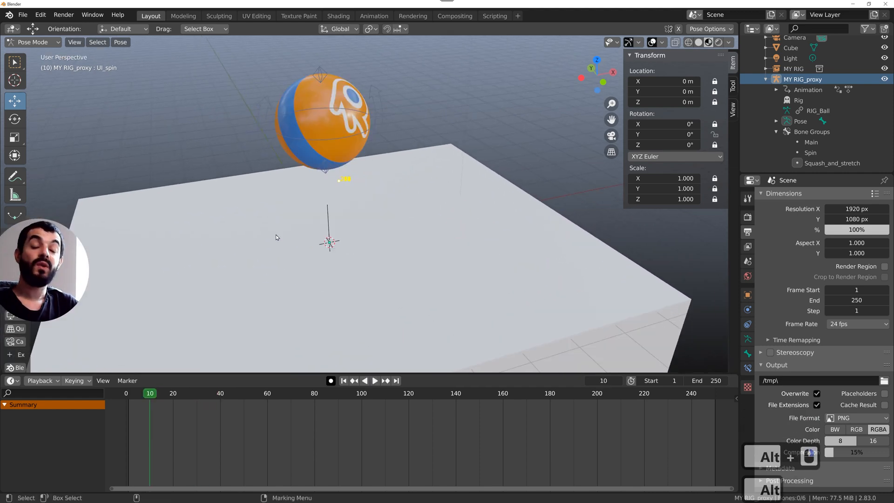
right_click_drag(257, 230, 324, 313, "alt")
middle_click_drag(290, 280, 396, 249, "alt")
left_click_drag(396, 248, 365, 246, "alt")
middle_click_drag(366, 246, 223, 276, "alt")
left_click_drag(223, 276, 251, 277, "alt")
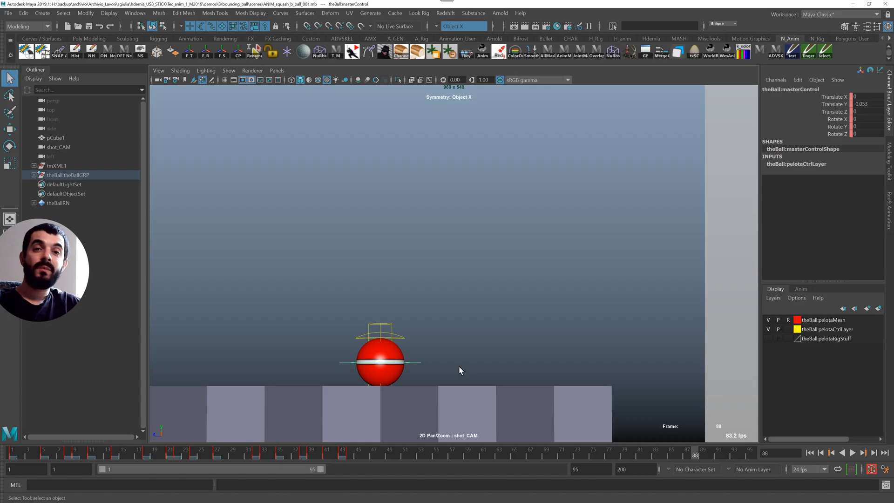
Switch to Maya and jump backward through the ball animation's keyframes
key("comma")
key("comma")
key("comma")
key("comma")
key("comma")
key("comma")
key("comma")
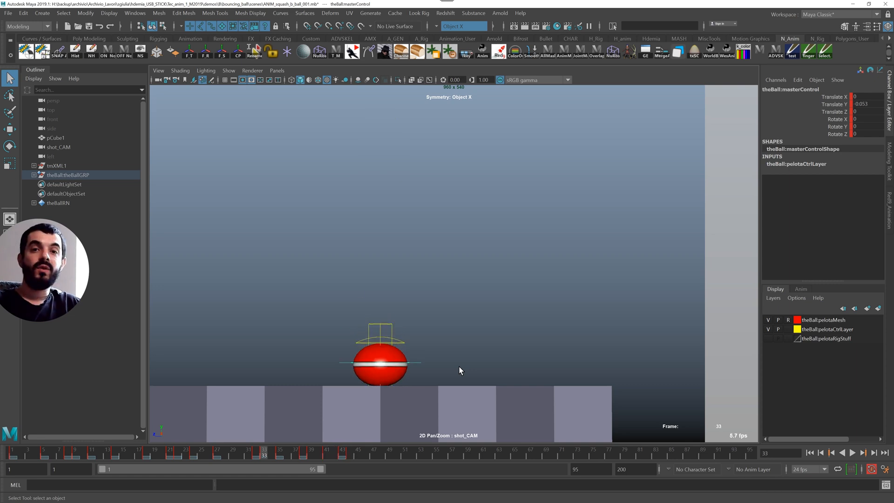
Step through the Maya ball animation one frame at a time, backward and forward around frame 33
key("alt+comma")
key("alt+comma")
key("alt+comma")
key("alt+comma")
key("alt+period")
key("alt+period")
key("alt+period")
key("alt+period")
key("alt+period")
key("alt+period")
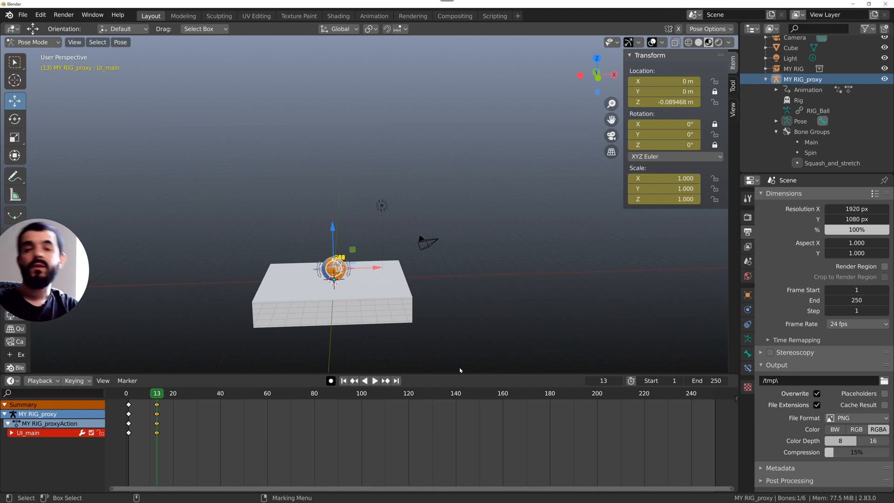
Switch to Blender and jump back and forth between the ball's keyframes at frames 1 and 13
key("Down")
key("Up")
key("Down")
key("Up")
key("Down")
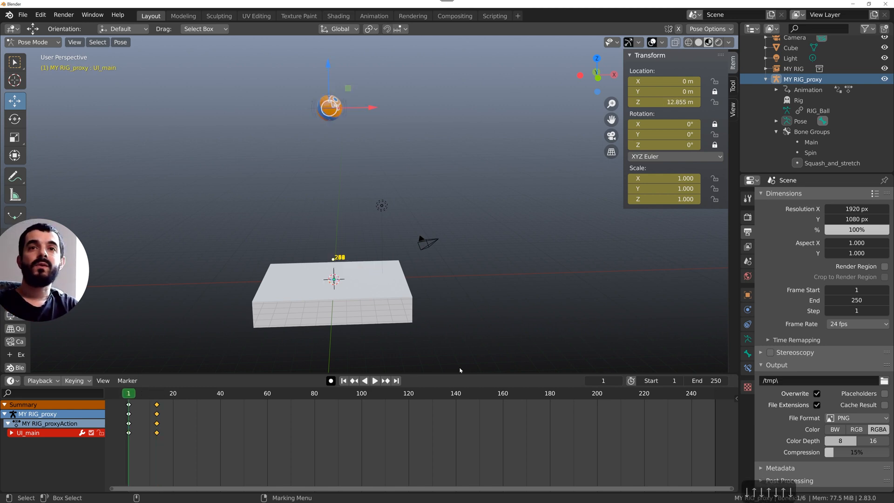
key("Up")
key("Down")
key("Up")
key("Down")
key("Up")
Step the Blender ball animation single frames backward and forward around frame 13
key("Right")
key("Left")
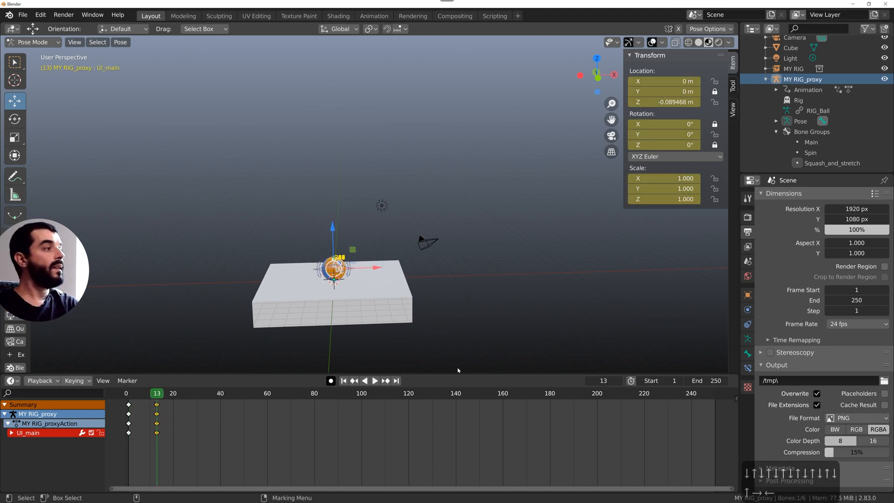
key("Left")
key("Left")
key("Left")
key("Left")
key("Right")
key("Right")
key("Right")
key("Right")
key("Right")
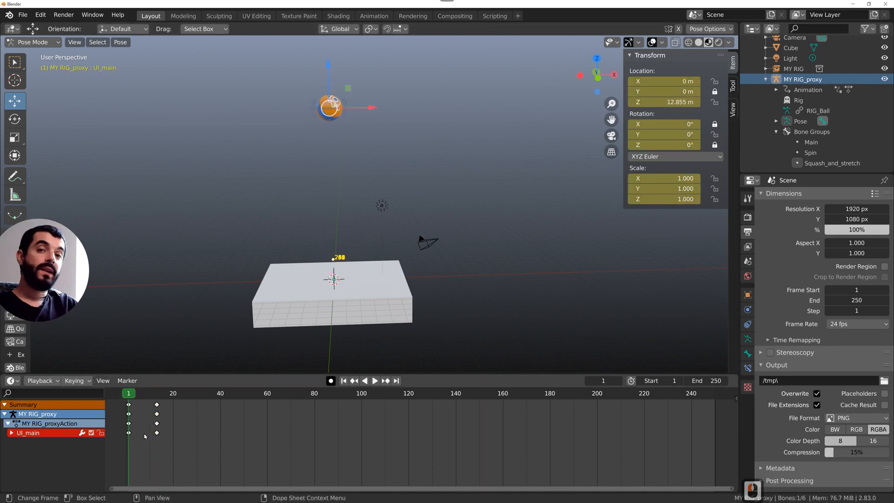
Copy the ball's keyframe at frame 1 and paste it at frame 22
left_click_drag(141, 441, 114, 397)
key("ctrl+c")
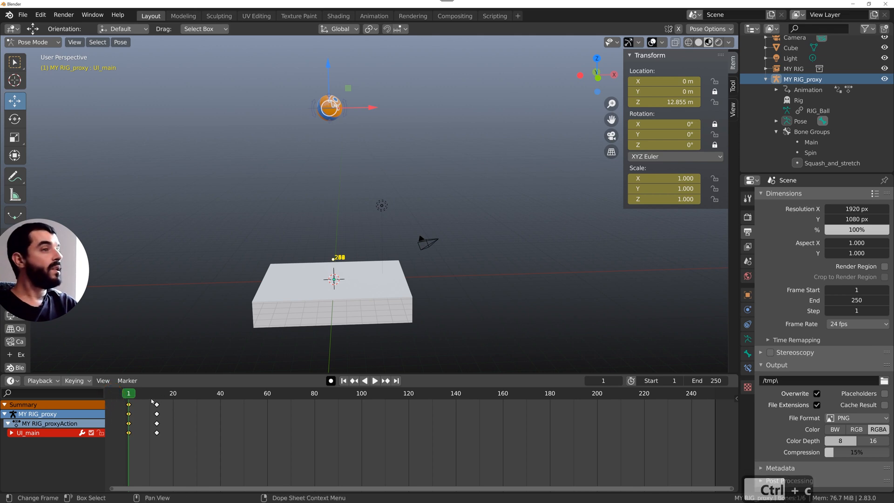
mouse_move(177, 394)
left_mouse_down()
mouse_move(194, 394)
mouse_move(180, 398)
left_mouse_up()
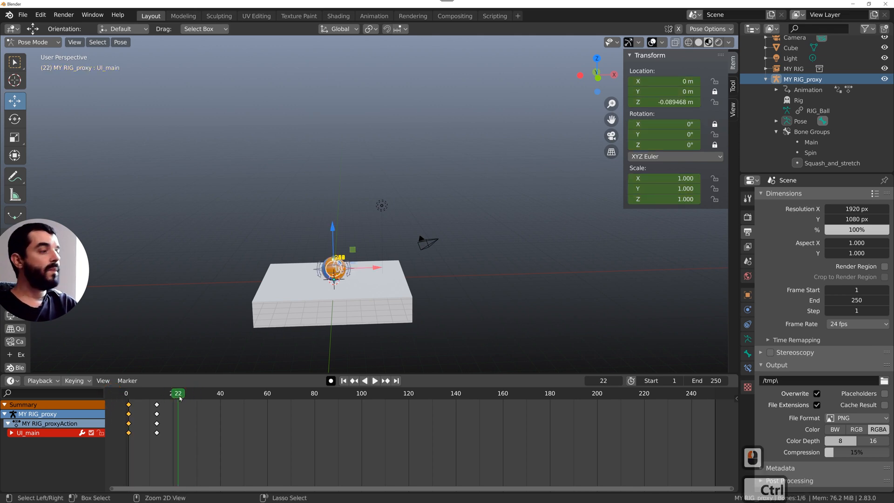
key("ctrl+v")
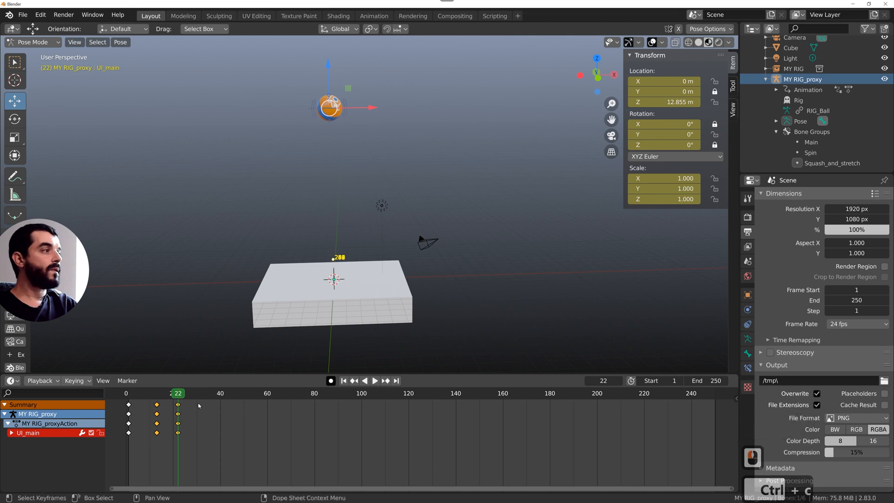
Paste copies of the frame 13 and 22 keyframes to add further bounces at frames 31, 40, 47 and 56
left_click(198, 394)
key("ctrl+v")
left_click(220, 394)
key("ctrl+v")
left_click(237, 394)
key("ctrl+v")
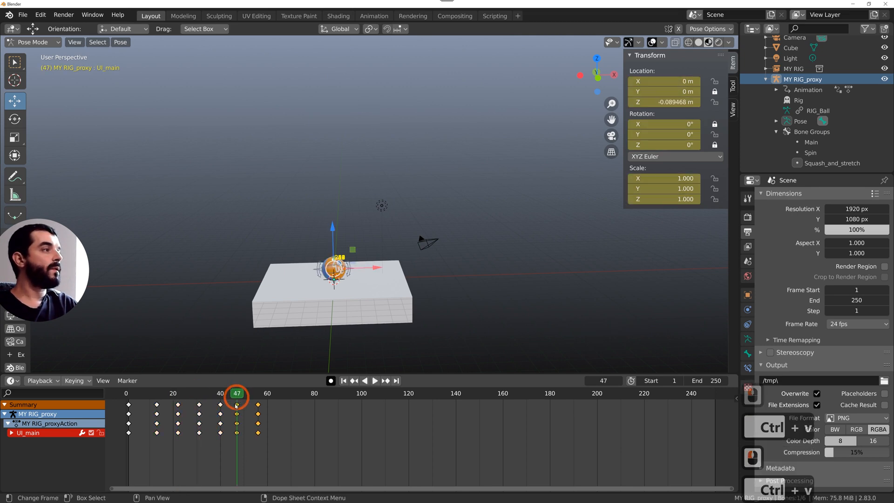
Retime the last four pasted keyframes to about frames 32, 41, 51 and 60
left_click_drag(263, 458, 220, 389)
left_click_drag(220, 413, 223, 412)
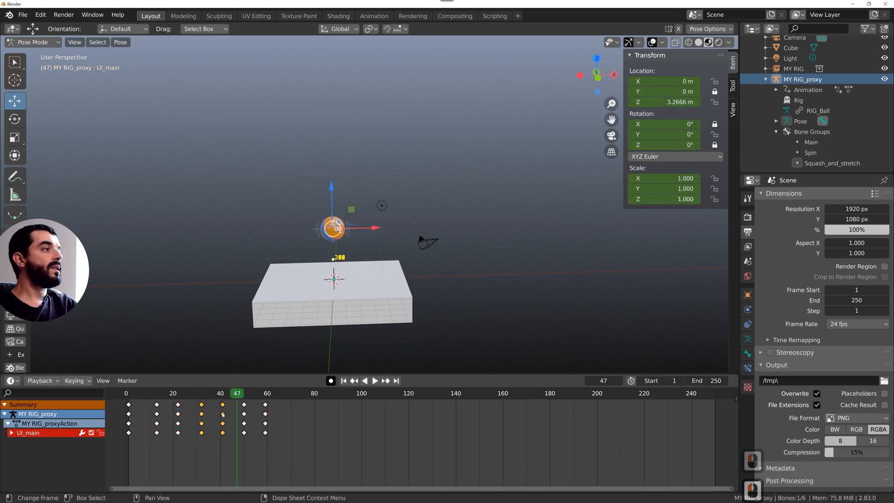
left_click_drag(236, 458, 275, 413)
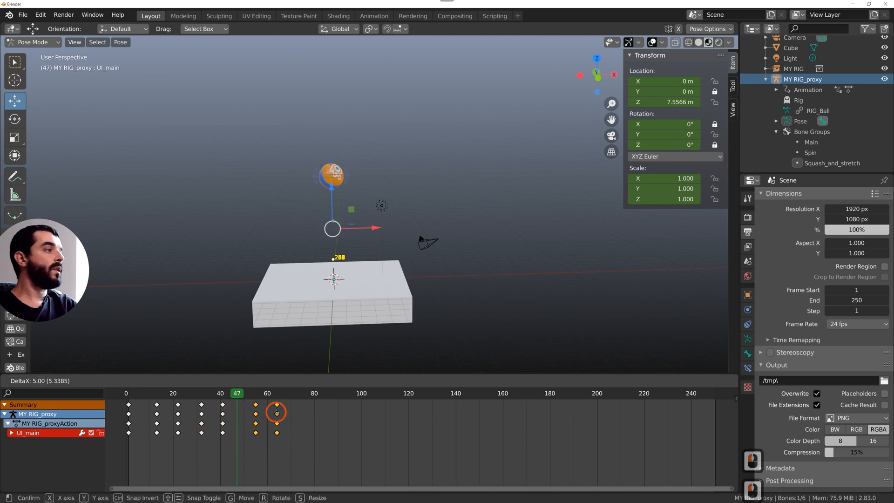
left_click_drag(275, 413, 271, 414)
Lower the bounce peaks to about 7.94 m in Z at frame 22, 1.51 m at frame 41, and close to the floor at frame 60
left_click_drag(331, 128, 331, 137)
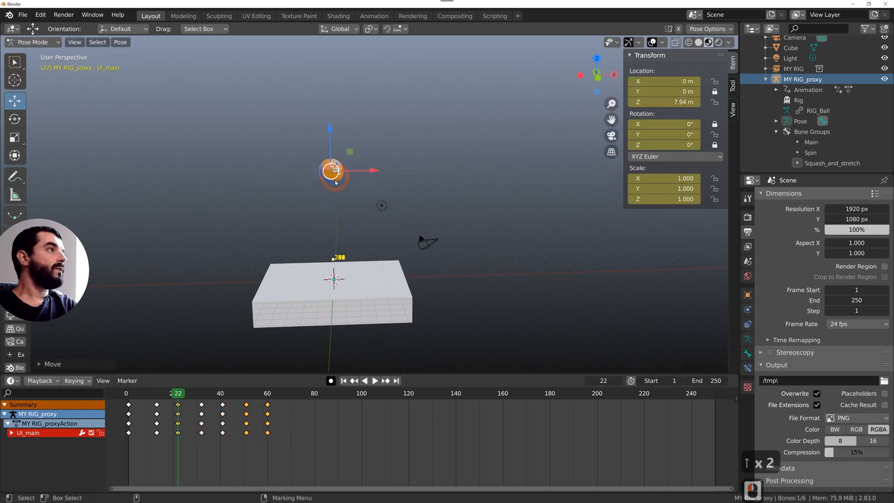
key("Down")
key("Down")
key("Up")
key("Up")
key("Up")
key("Up")
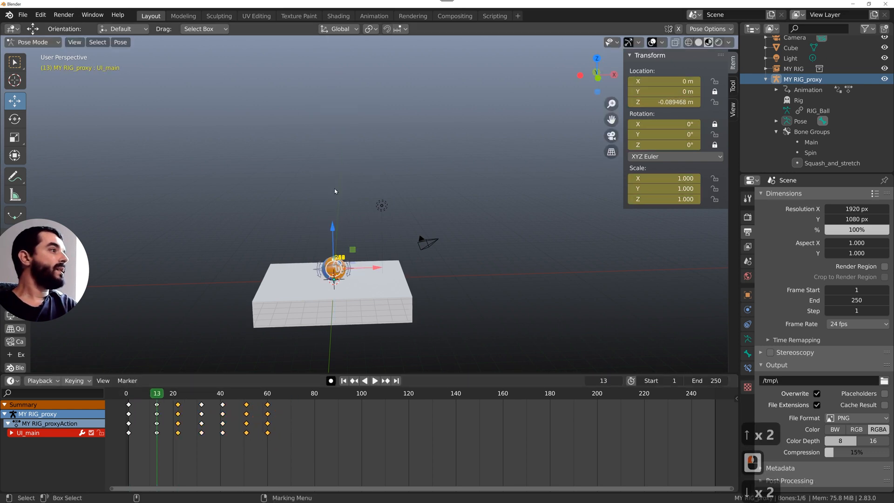
left_click_drag(329, 63, 336, 209)
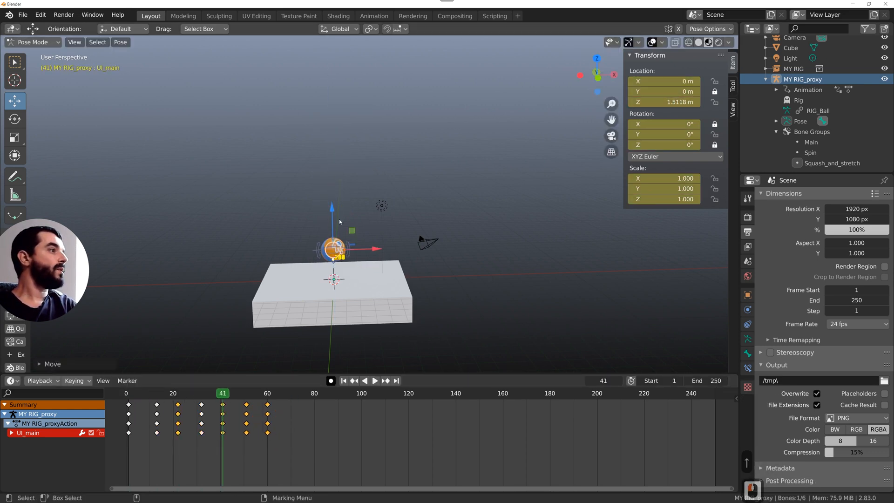
key("Up")
key("Up")
left_click_drag(331, 66, 333, 226)
Copy the floor-contact keyframe from frame 51 to about frame 67, and play the bouncing animation
left_click(246, 405)
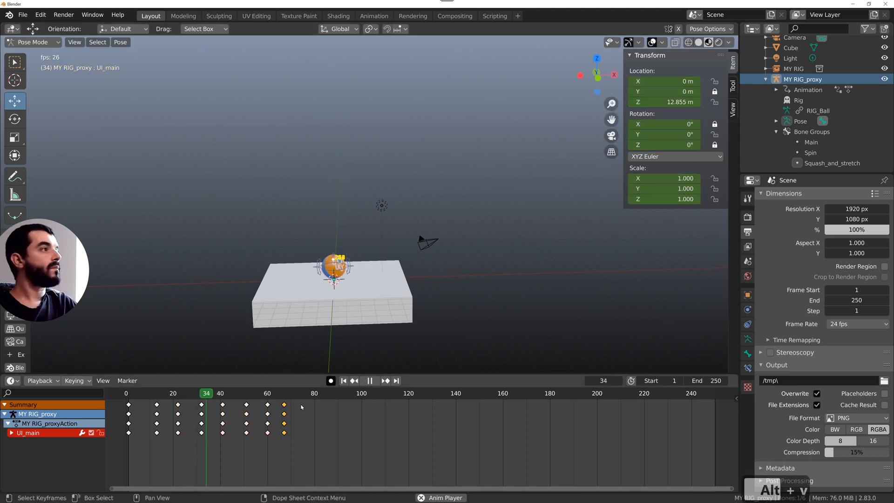
key("alt+v")
left_click_drag(237, 390, 232, 392)
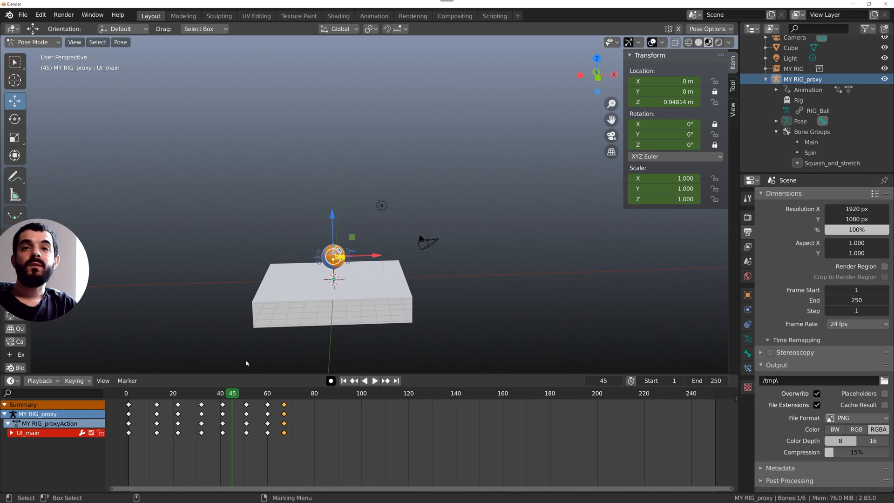
Switch the timeline area to the Graph Editor and frame all of the ball's animation curves
key("ctrl+Tab")
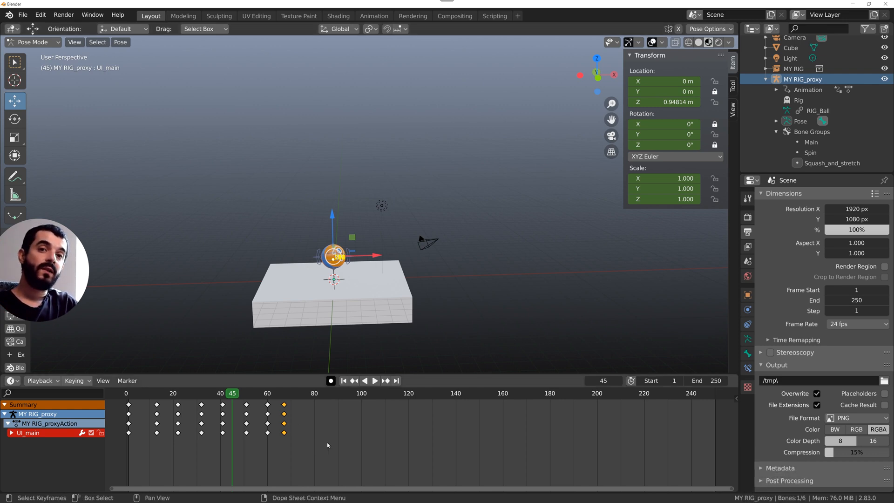
key("ctrl+Tab")
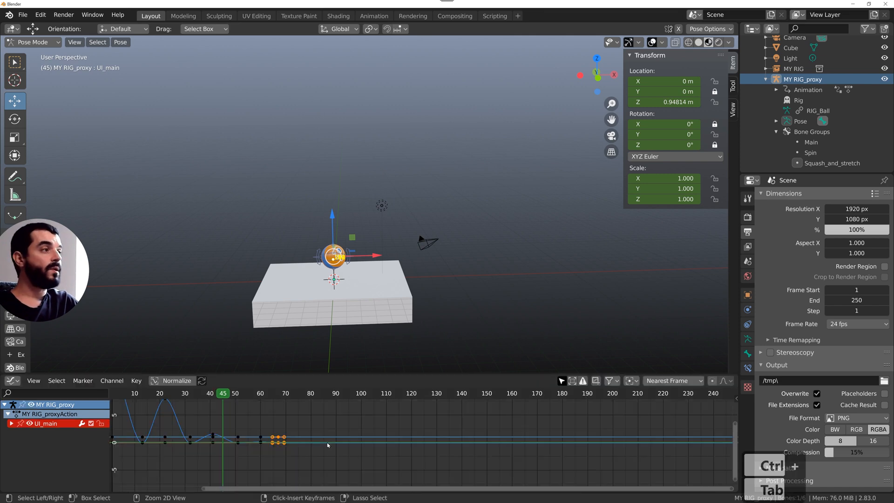
key("ctrl+Tab")
key("ctrl+Tab")
key("f")
key("f")
key("f")
key("f")
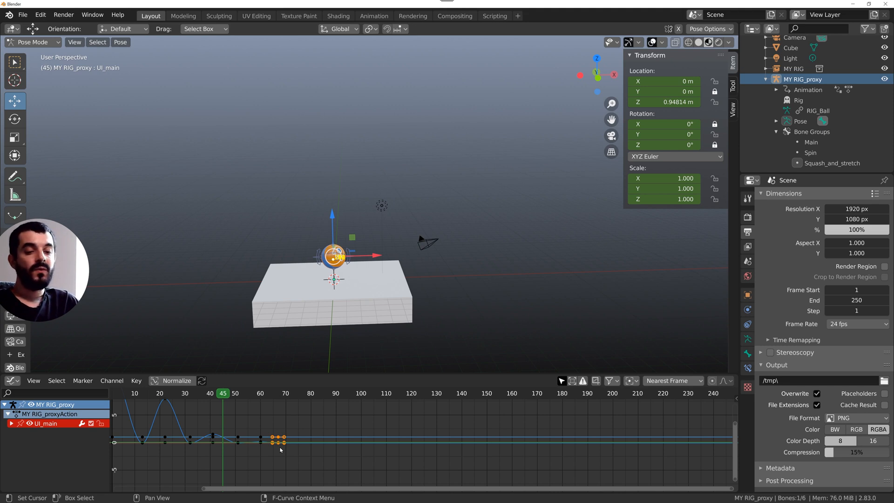
key("Home")
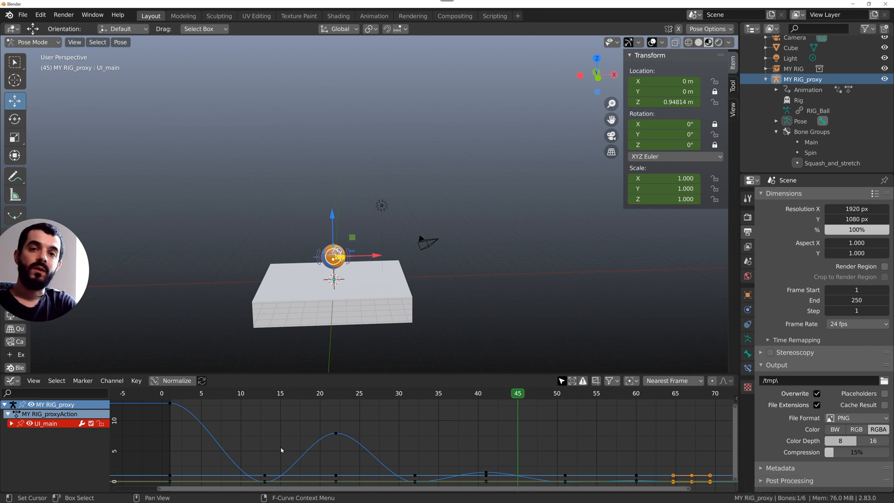
Frame all of the ball's curves and enlarge the Graph Editor area upward into the 3D viewport
key("Home")
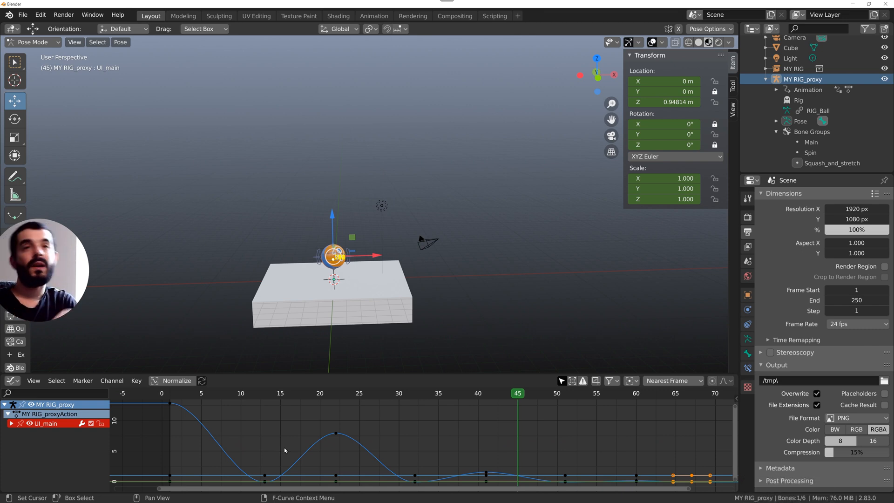
left_click_drag(326, 374, 327, 287, "ctrl")
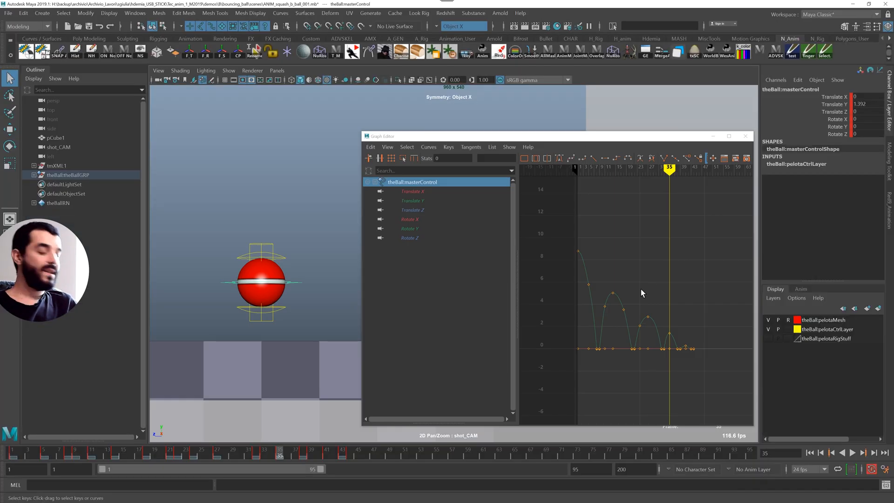
Switch to Maya and examine how its Graph Editor zooms uniformly and along a single axis
right_click_drag(640, 289, 630, 303, "alt")
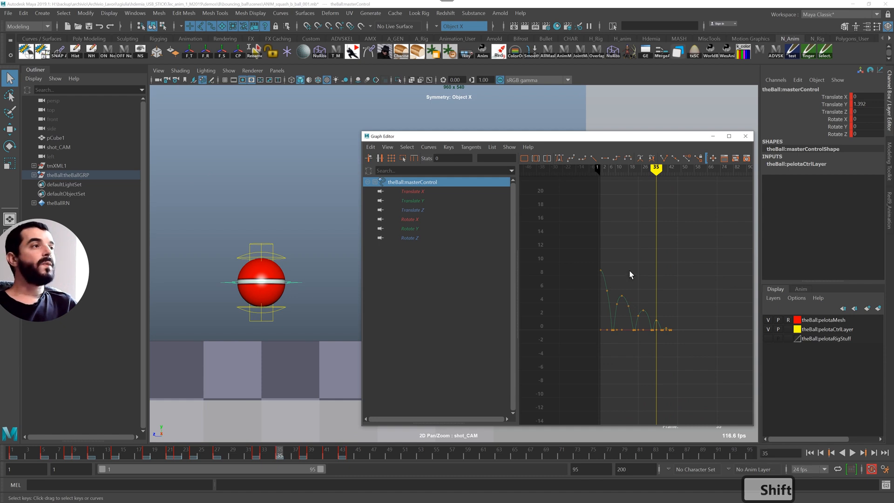
right_click_drag(629, 263, 599, 264, "alt+shift")
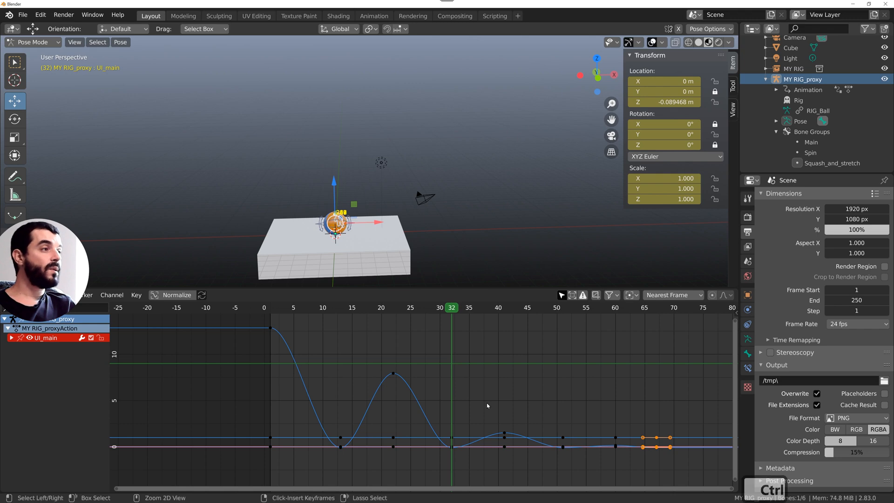
Switch back to Blender's Graph Editor, expand the UI_main channel group and select the Z Location channel
middle_click_drag(487, 403, 447, 400, "ctrl")
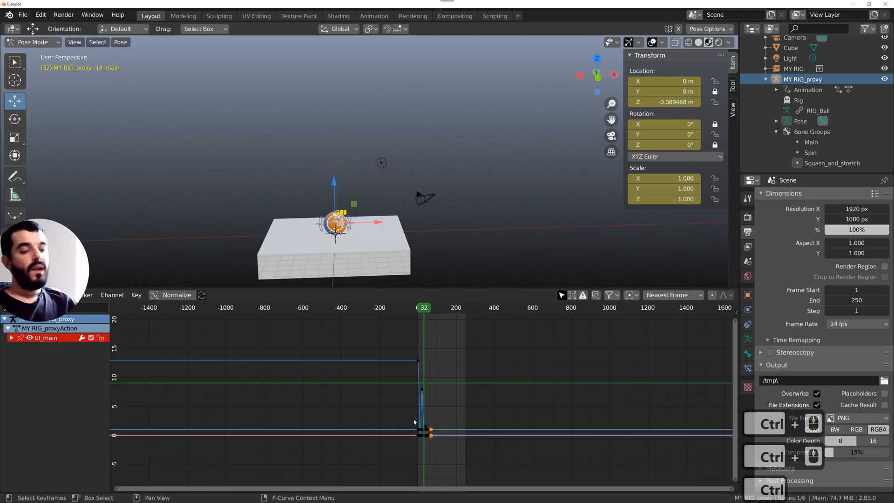
key("Home")
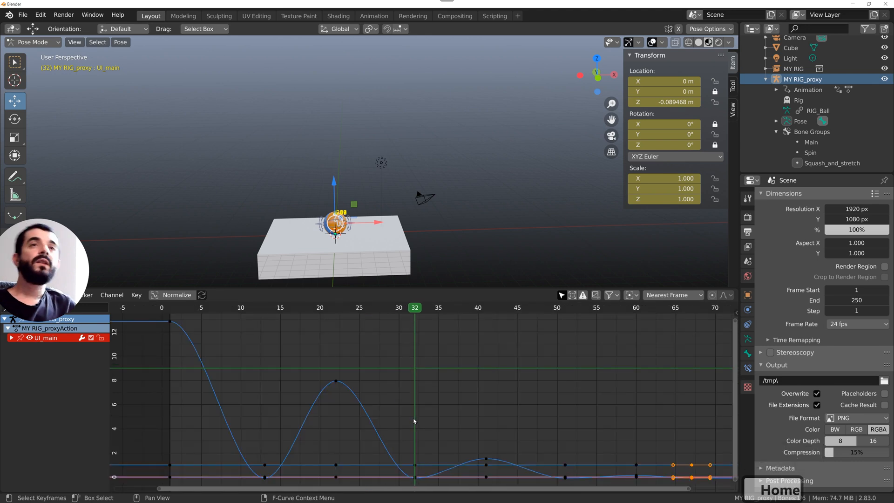
scroll(414, 419, "down", 1)
left_click_drag(347, 439, 259, 369)
left_click(11, 338)
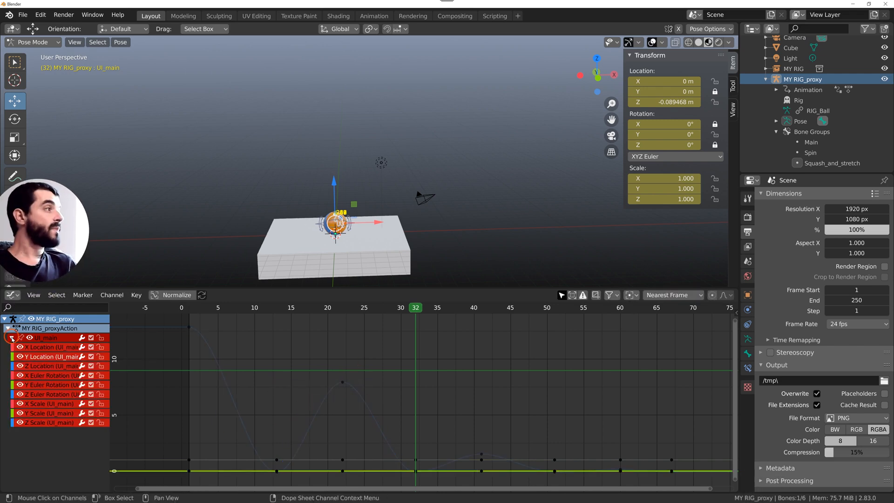
left_click(48, 366)
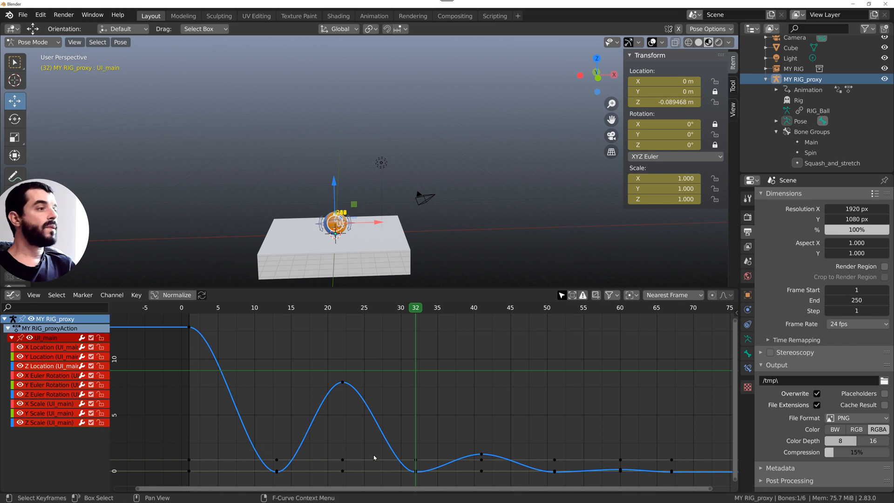
Isolate the Z Location curve by hiding all the other UI_main curves
mouse_move(404, 482)
left_mouse_down()
mouse_move(426, 456)
mouse_move(405, 430)
mouse_move(409, 486)
mouse_move(403, 476)
left_mouse_up()
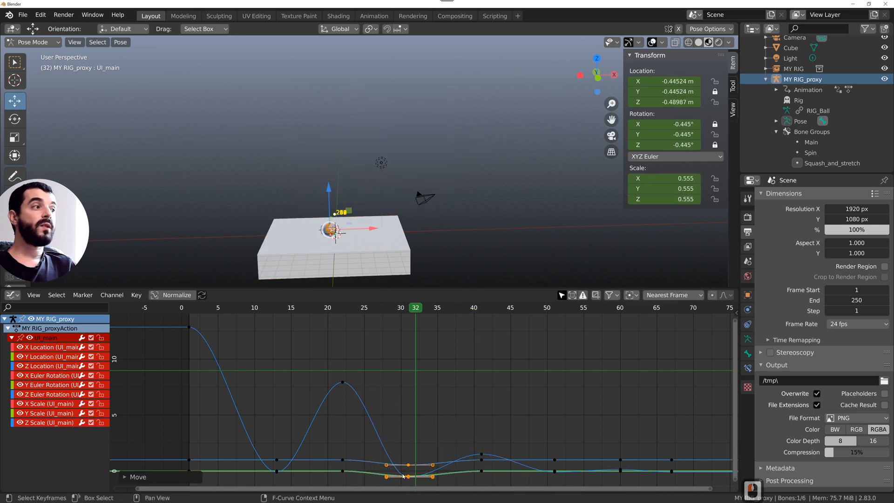
left_click(52, 367)
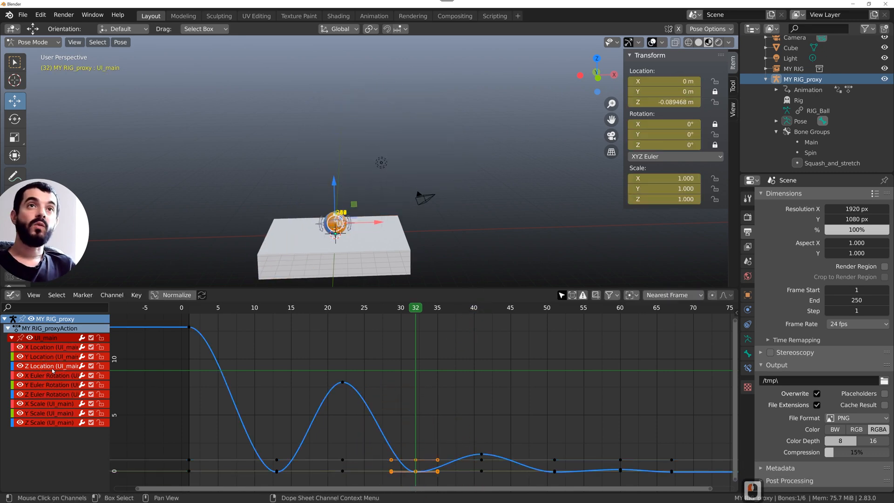
left_click(50, 367)
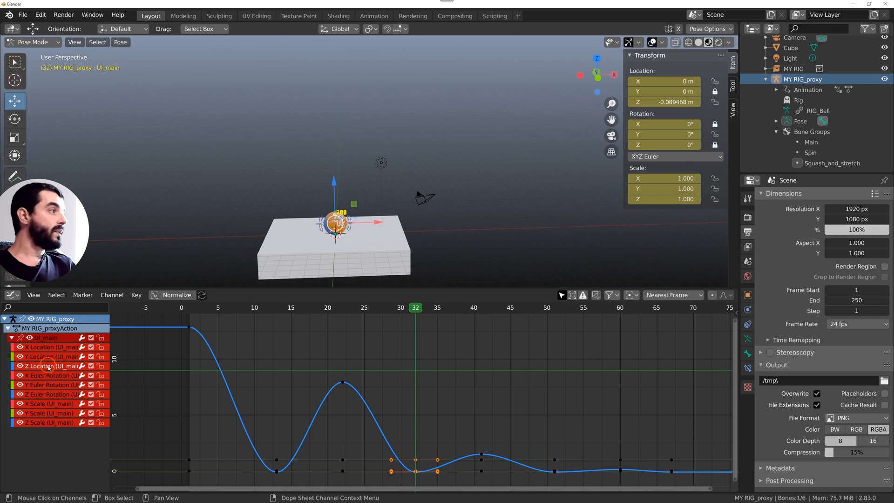
key("shift+h")
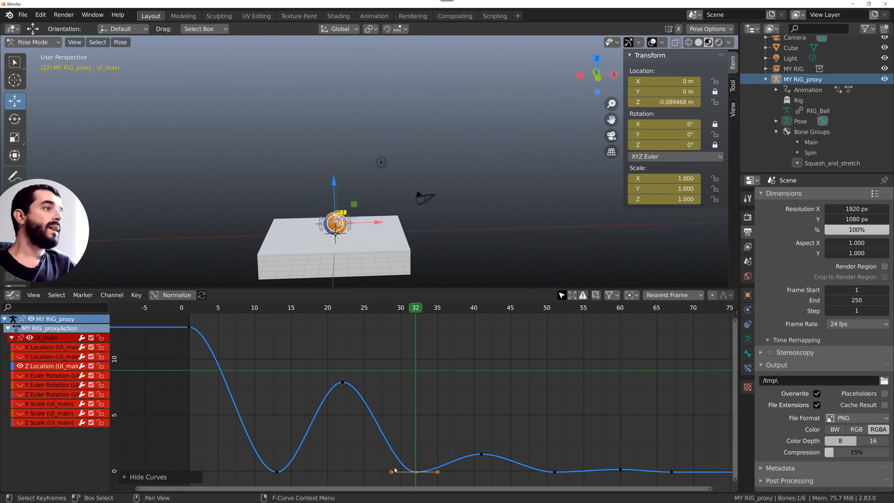
Set the handles of the floor-contact keyframes at frames 13, 32, 51 and 67 to Free and raise them into sharp V shapes
left_click_drag(245, 461, 601, 487, "shift")
left_click(672, 471, "shift")
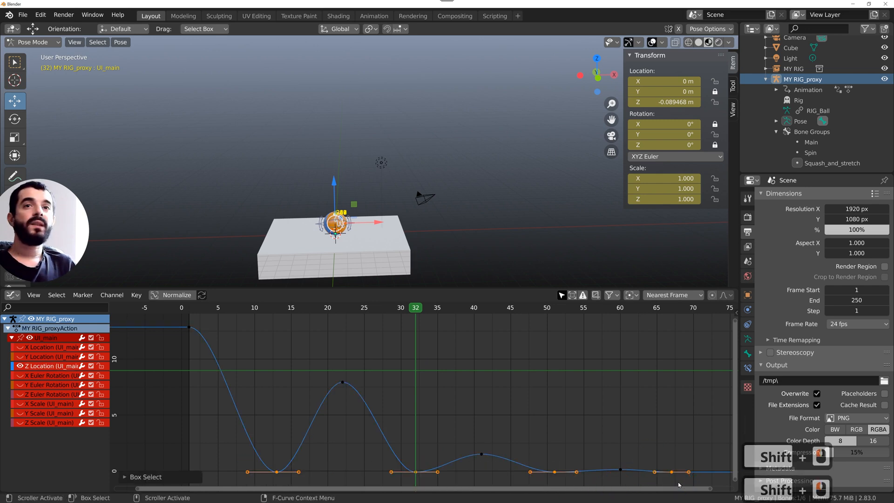
key("v")
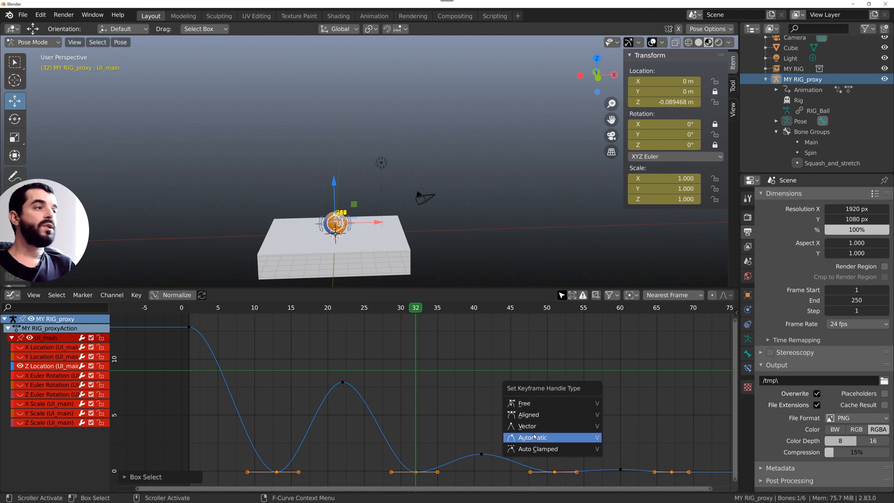
left_click(517, 403)
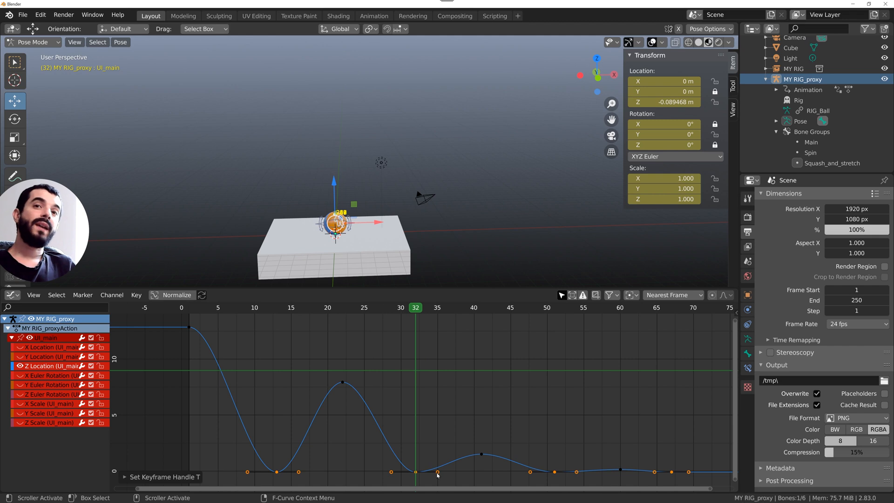
key("g")
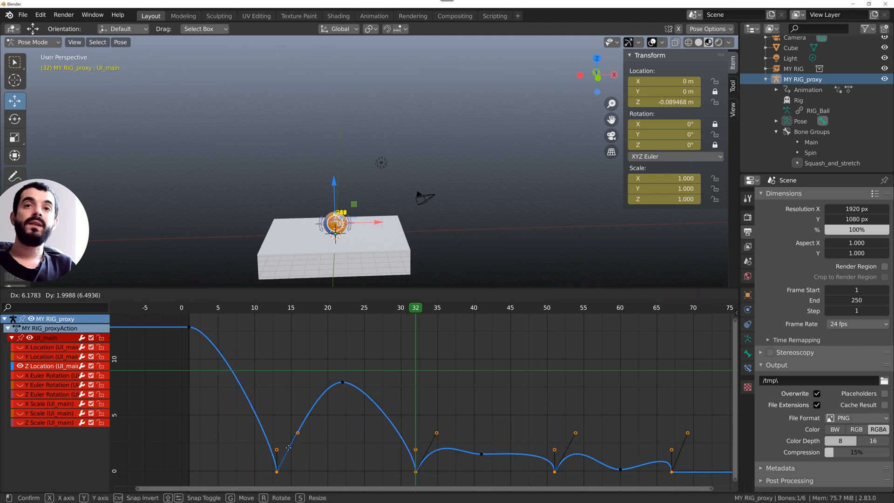
left_click(258, 441)
Reset the contact keyframes at frames 32, 51 and 67 to Vector handles, and raise the handles on both sides to round the arcs
left_click(408, 472)
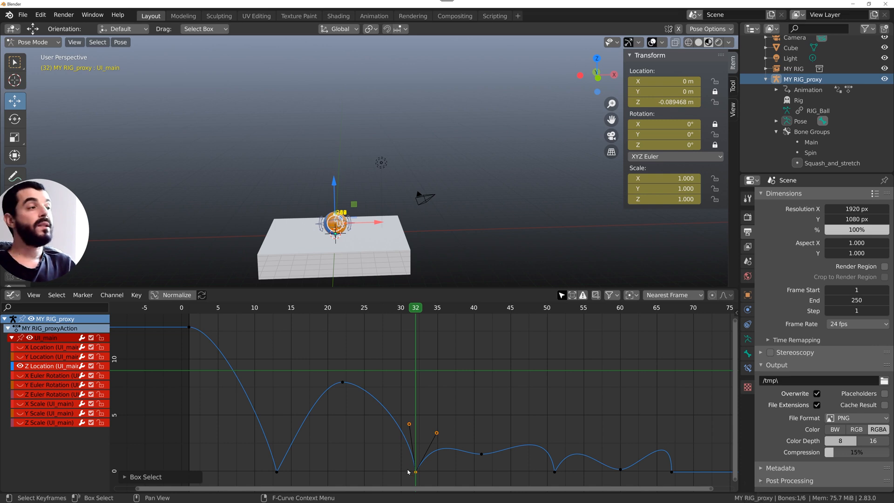
left_click(554, 472, "shift")
left_click(672, 472, "shift")
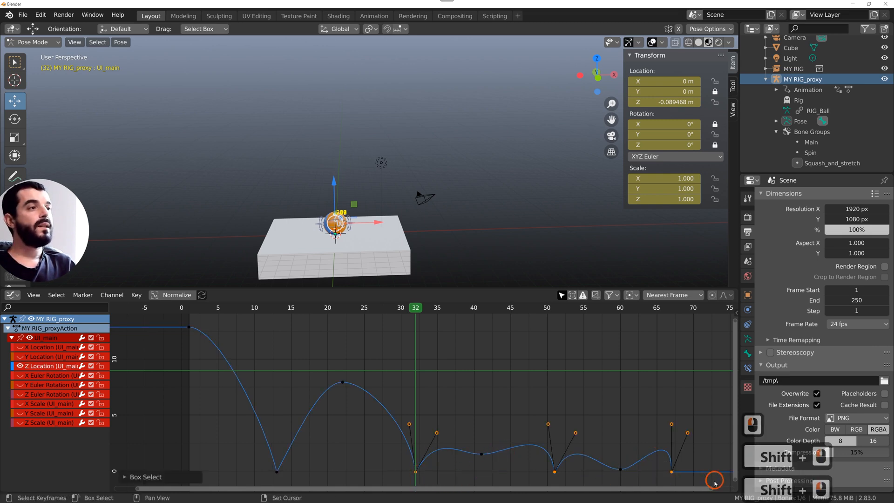
key("v")
left_click(594, 472)
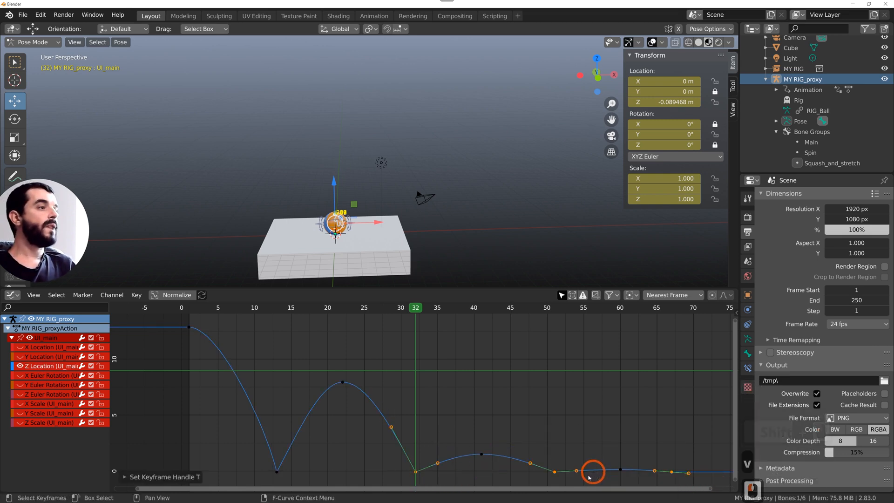
mouse_move(438, 464)
left_mouse_down()
mouse_move(429, 447)
mouse_move(444, 454)
left_mouse_up()
left_click_drag(392, 427, 398, 422)
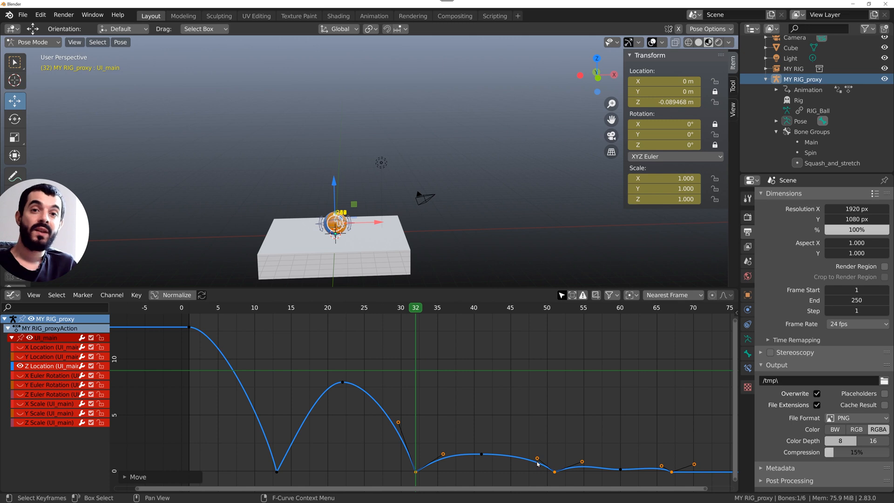
Lower the outgoing handle at frame 51 and the incoming handle at frame 67 to smooth the last small bounce
left_click_drag(709, 485, 580, 430)
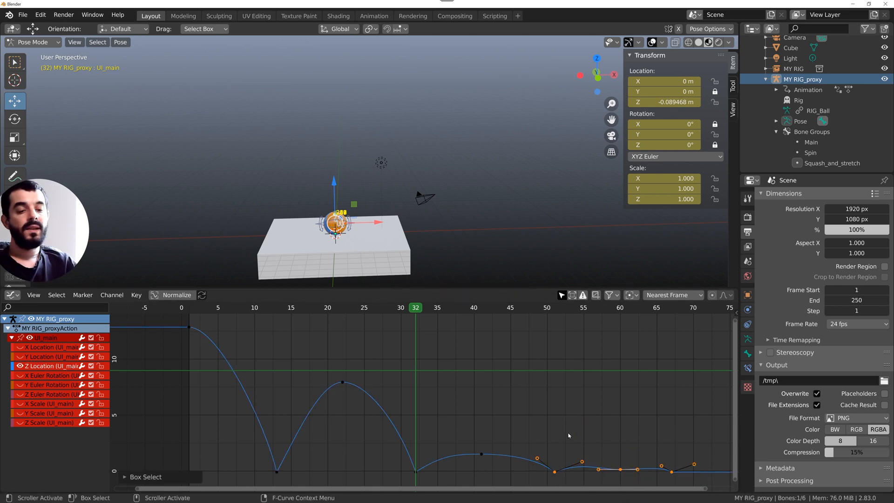
key("KP_Decimal")
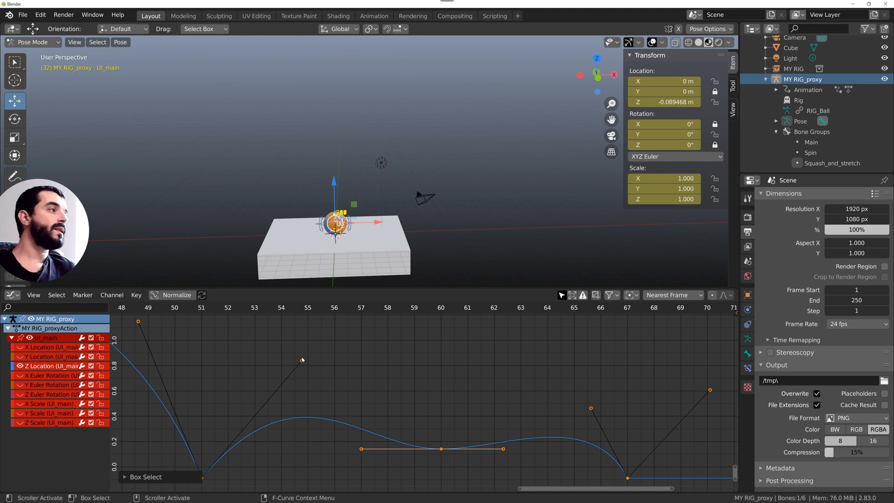
left_click(319, 365)
left_click_drag(219, 415, 174, 499)
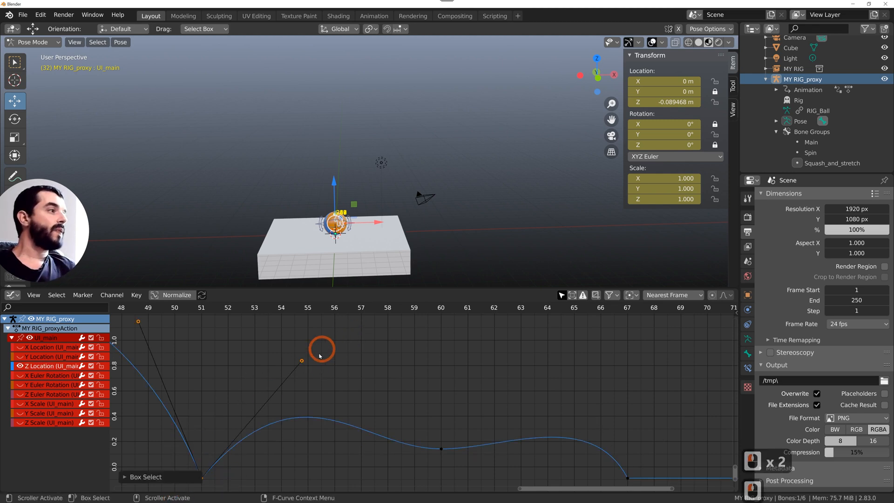
left_click_drag(302, 361, 292, 439)
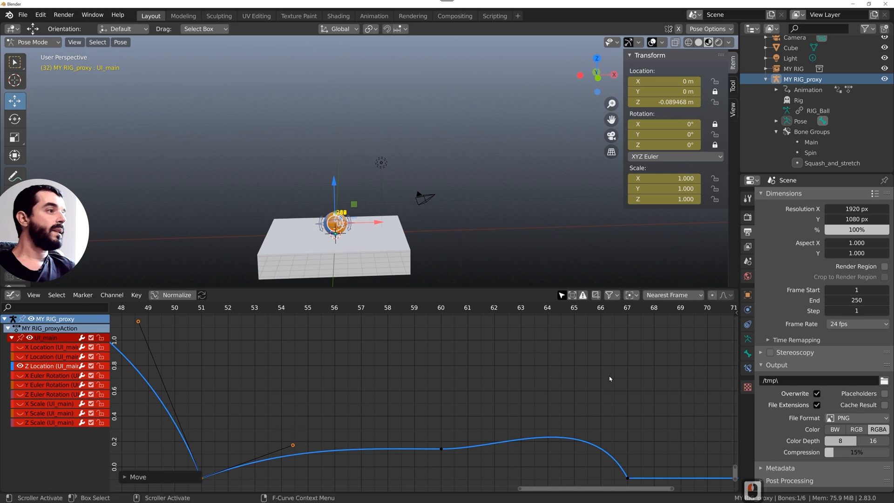
left_click_drag(592, 390, 675, 499)
left_click(581, 405)
Play the bounce animation with the reshaped Z Location curve, and stop the playback
key("Home")
key("alt+a")
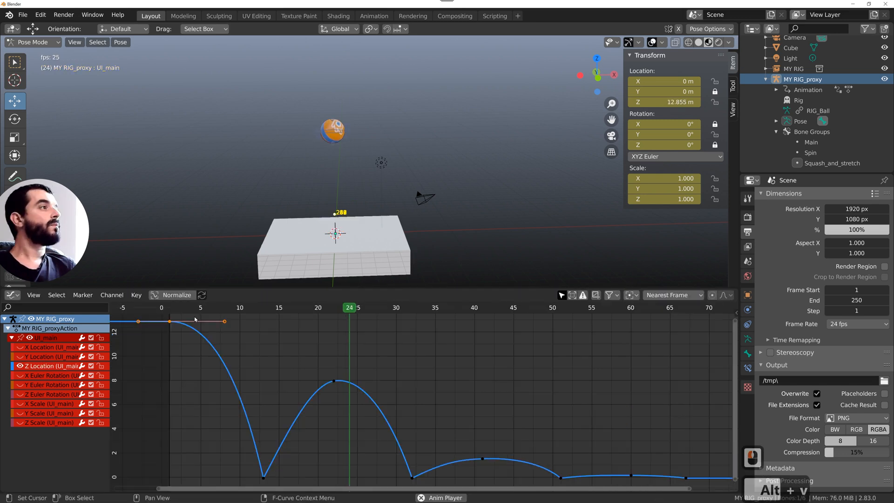
key("alt+a")
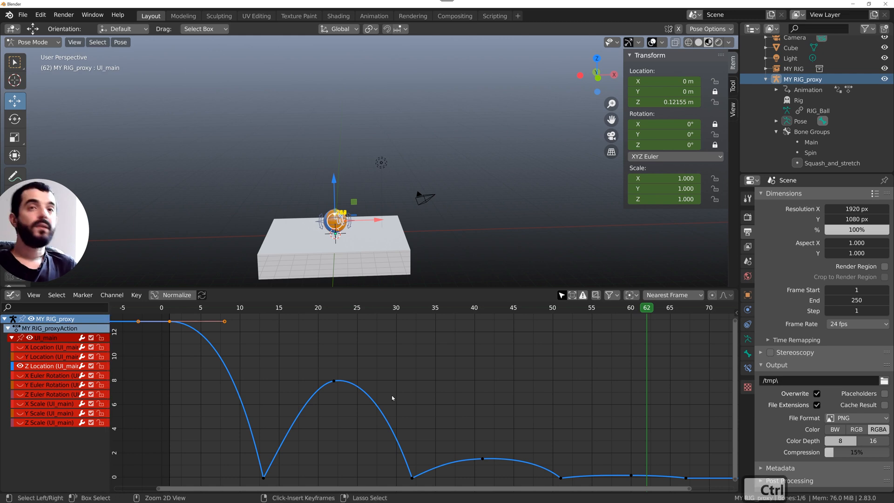
Switch the area to the Timeline, and retime the first floor contact to frame 11 and the following peak to frame 19
key("ctrl+Tab")
mouse_move(173, 307)
left_mouse_down()
mouse_move(124, 307)
mouse_move(160, 311)
left_mouse_up()
key("alt+a")
left_click(169, 319)
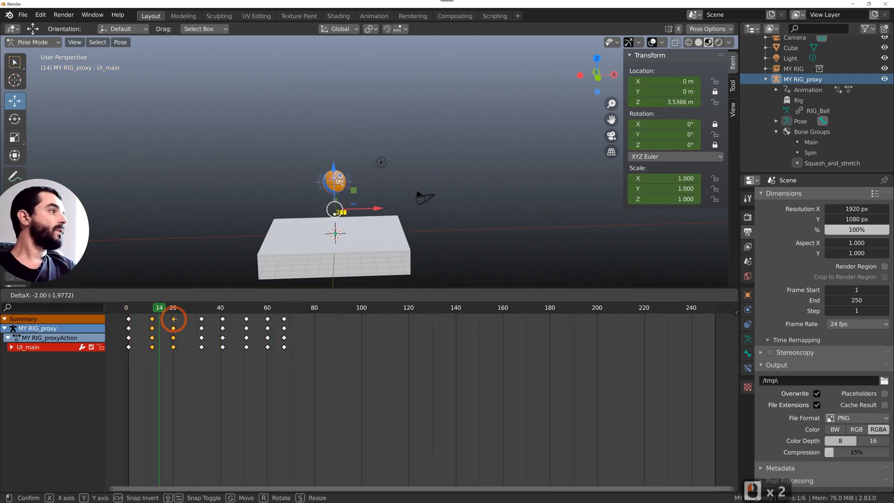
key("Escape")
key("b")
left_click_drag(168, 368, 178, 308)
Scale all keyframes after frame 19 toward that frame by about 0.88, and snap all keyframes to the nearest frame
left_click(219, 345, "ctrl")
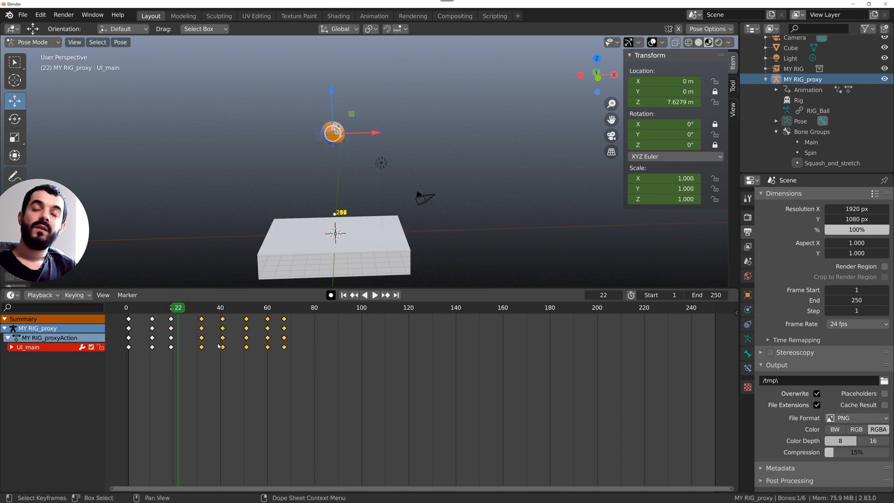
left_click(171, 307)
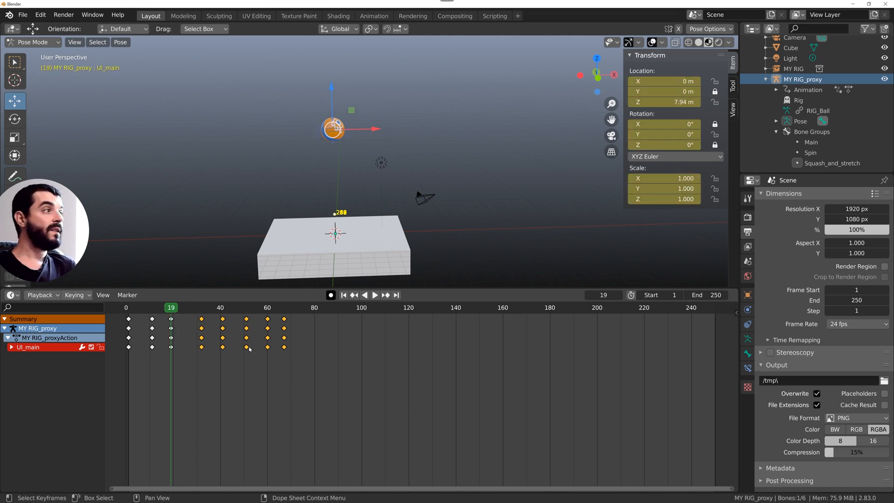
key("s")
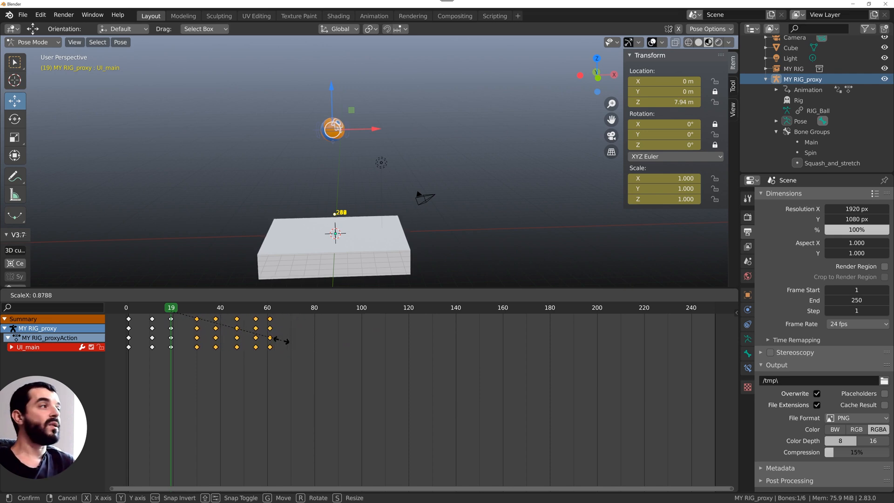
left_click(333, 375)
key("shift+s")
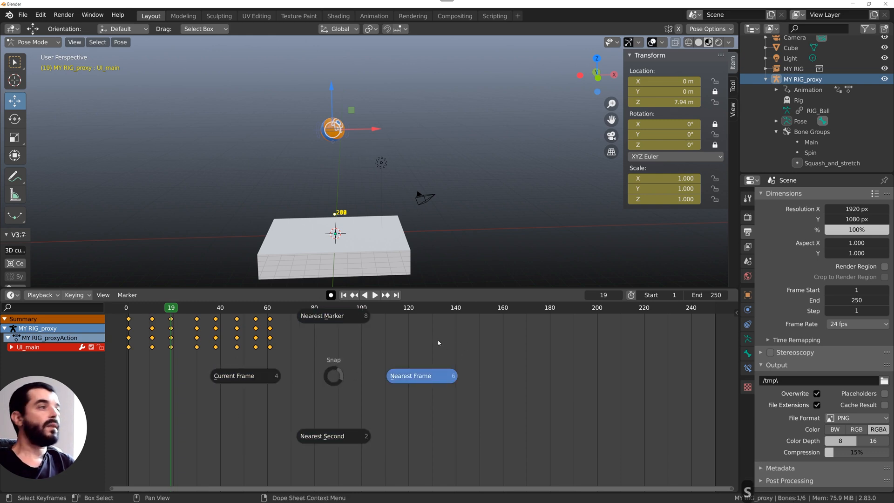
left_click(419, 376)
left_click(249, 319)
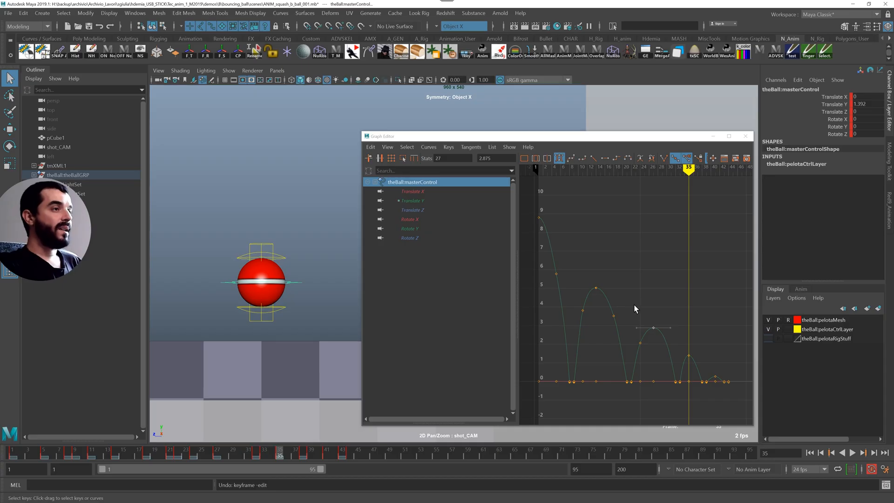
Switch to Maya and try moving the Translate Y peak key at frame 27 freely, undo it, and try an axis-constrained move
left_click_drag(641, 307, 654, 331)
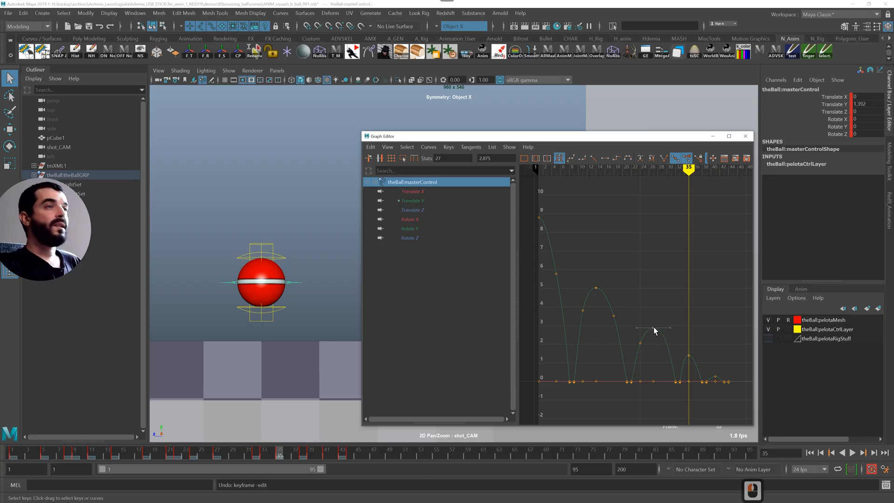
middle_click_drag(654, 331, 638, 281)
key("ctrl+z")
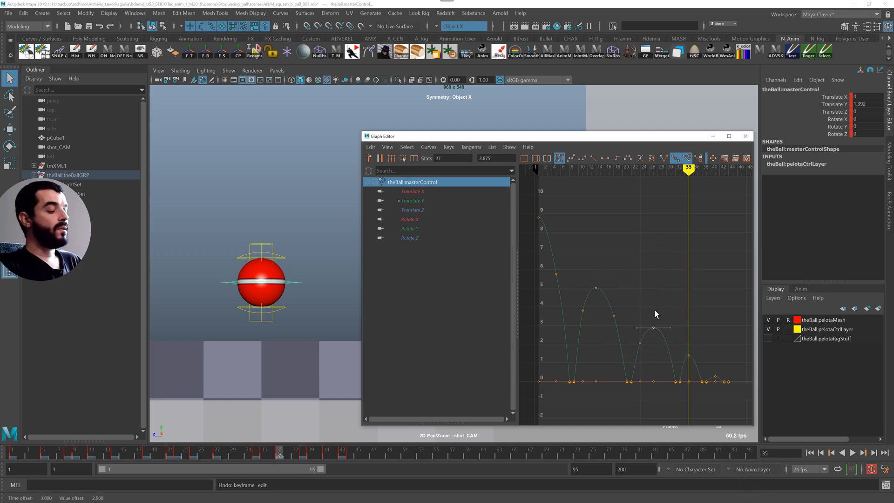
middle_click_drag(656, 312, 645, 289, "shift")
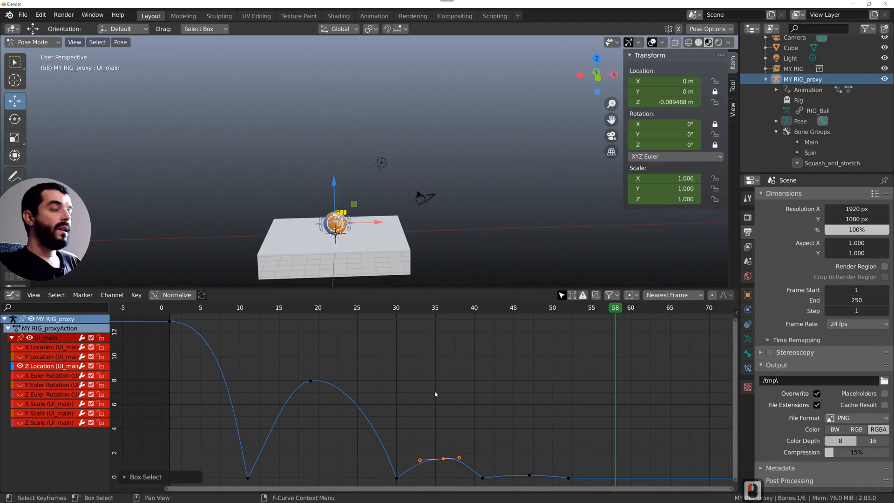
Switch to Blender and try moving the Z Location peak key at frame 36 constrained vertically, undo it, and try a horizontal constraint
left_click_drag(427, 378, 456, 406)
key("ctrl+z")
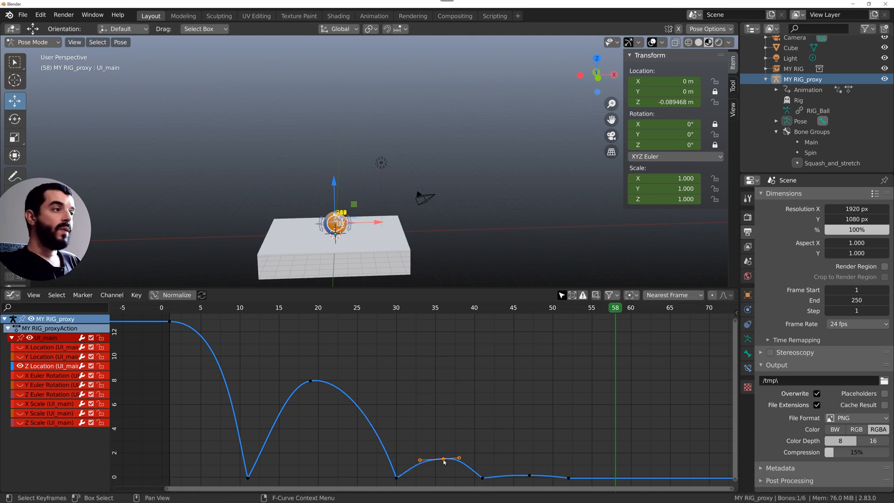
left_click_drag(444, 461, 541, 448)
key("y")
key("ctrl+z")
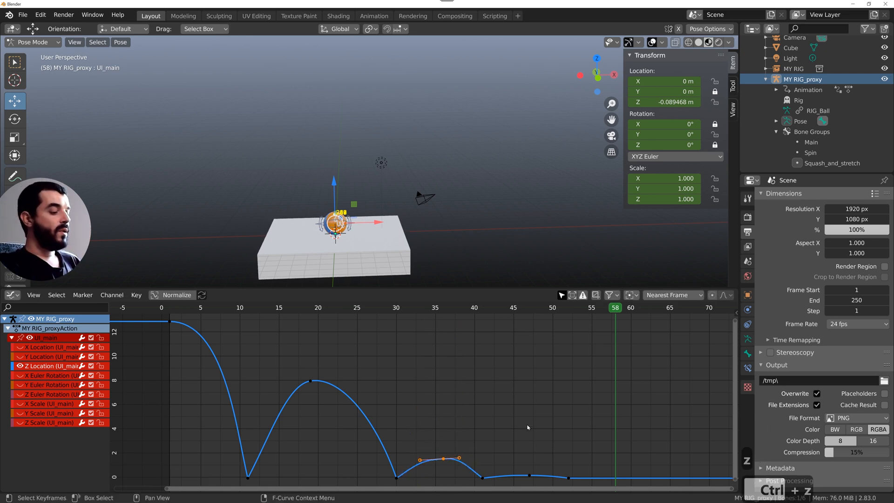
left_click_drag(442, 459, 373, 440)
key("x")
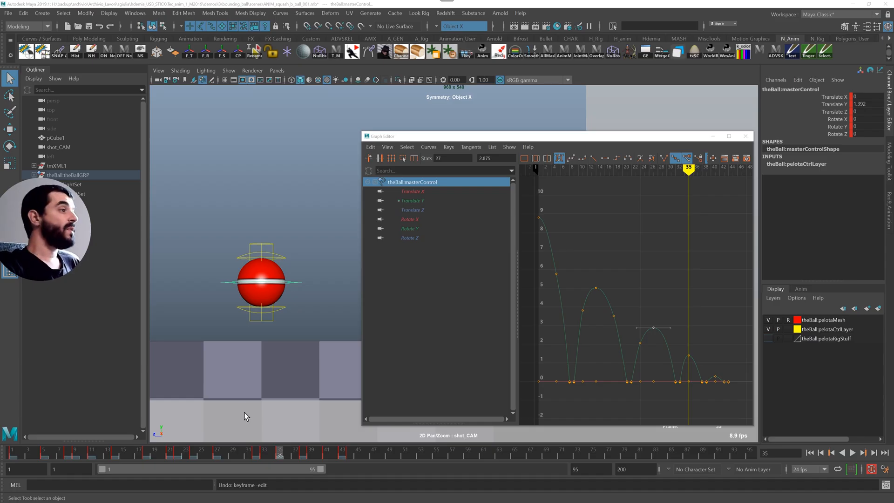
Switch to Maya to show the time slider's Playblast option, and return to Blender to run a Viewport Render Animation
right_click(242, 452)
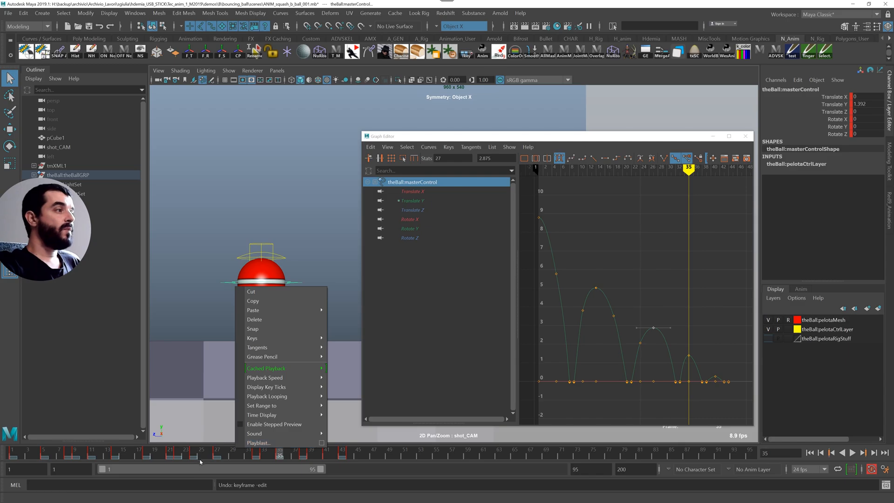
key("alt+Tab")
left_click(76, 42)
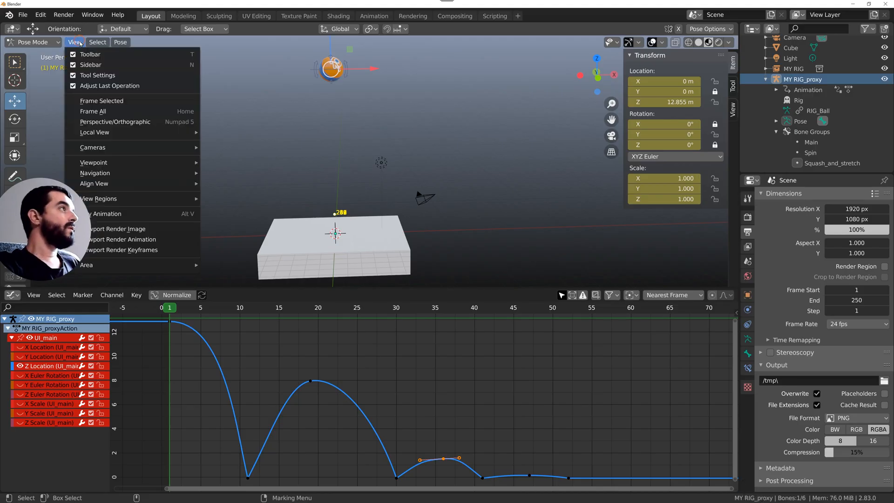
left_click(126, 239)
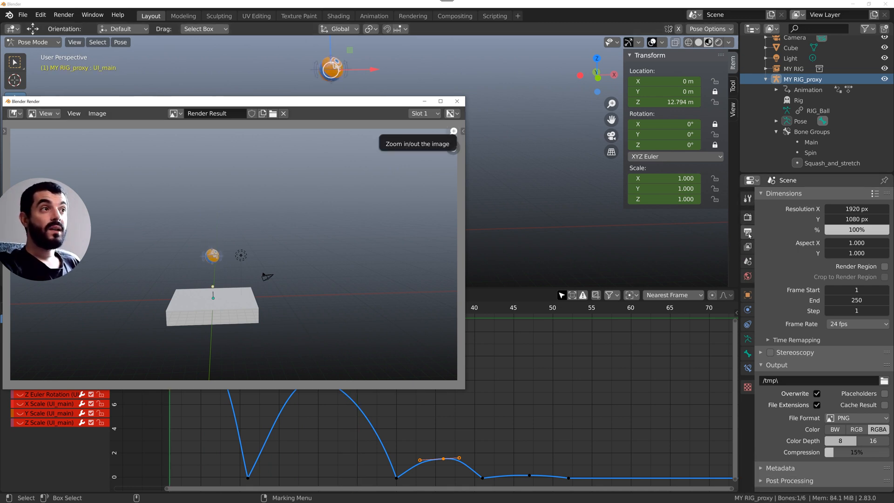
Set the render output's file format to FFmpeg video with an MPEG-4 container
left_click(787, 382)
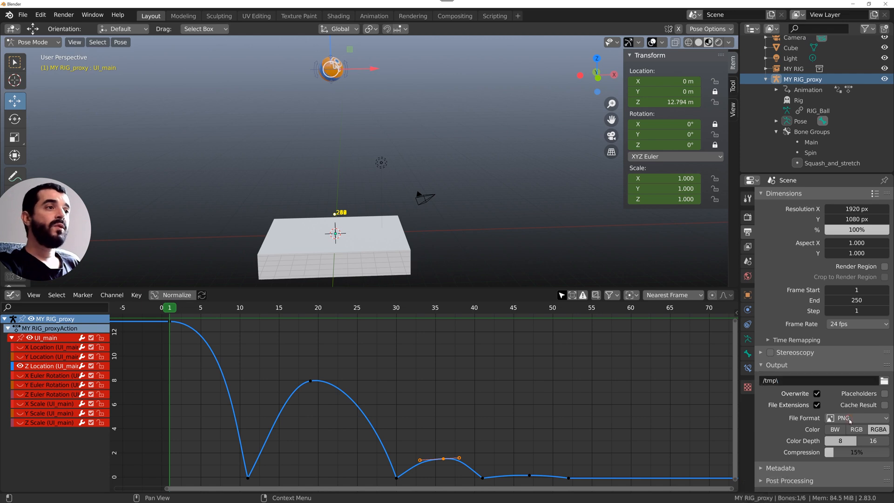
left_click(850, 420)
left_click(735, 338)
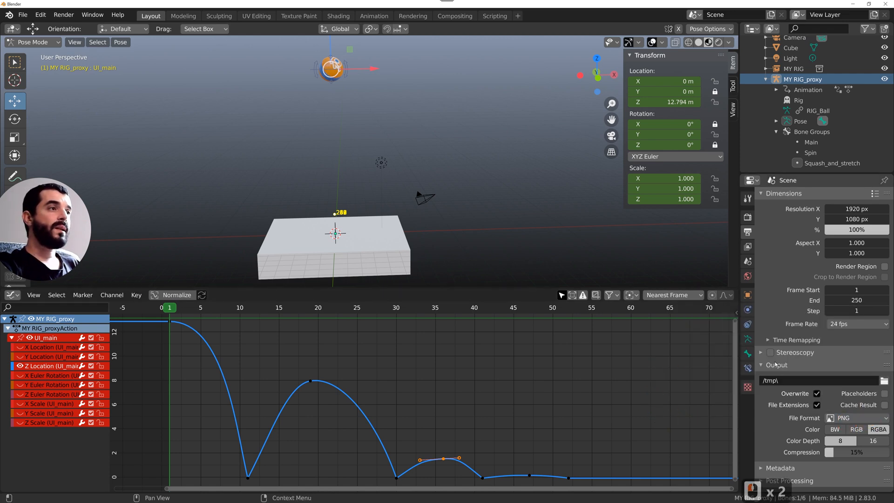
left_click(836, 440)
left_click(853, 443)
scroll(852, 440, "down", 6)
left_click(847, 406)
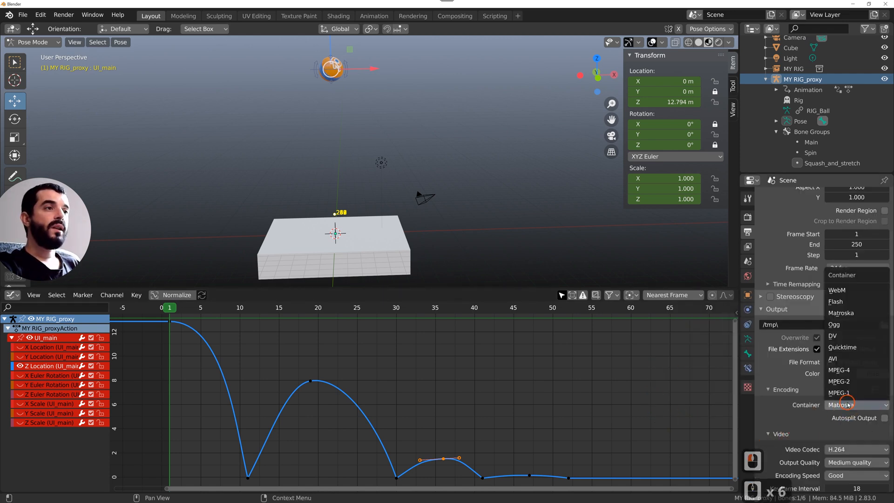
left_click(839, 369)
left_click(310, 70)
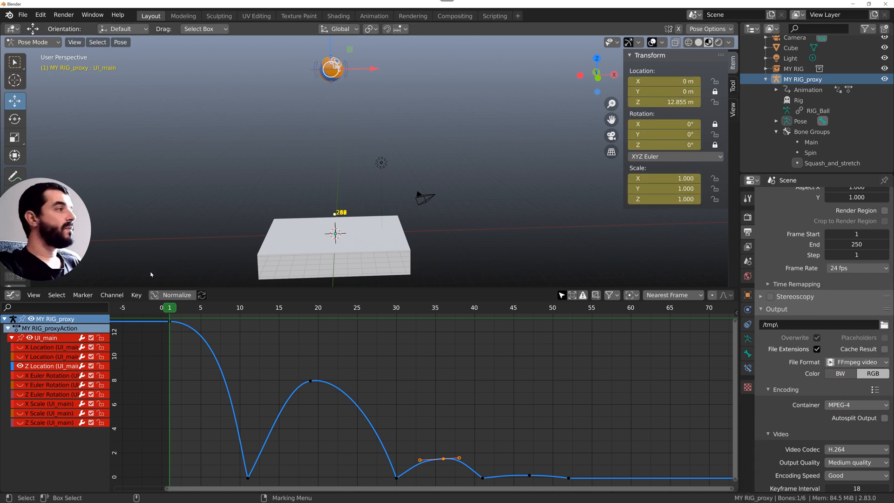
Set all Z Location keyframes to Constant interpolation and play the stepped animation
left_click_drag(278, 419, 259, 376)
key("t")
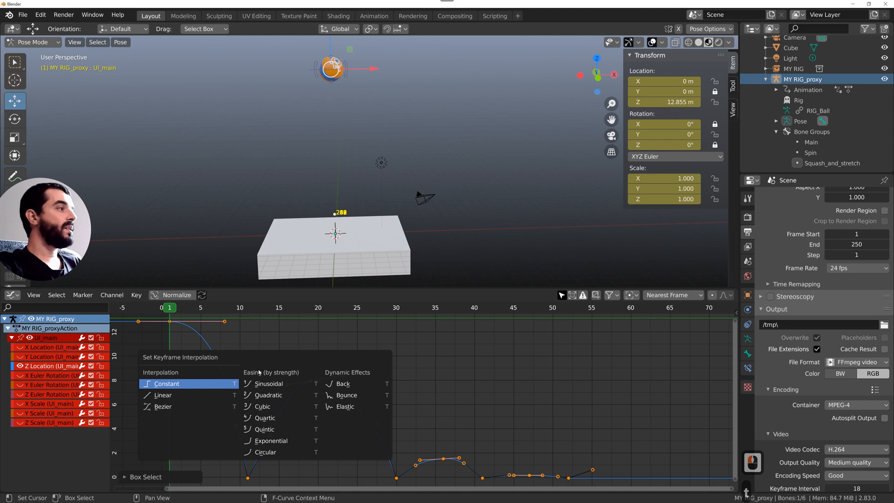
left_click(163, 407)
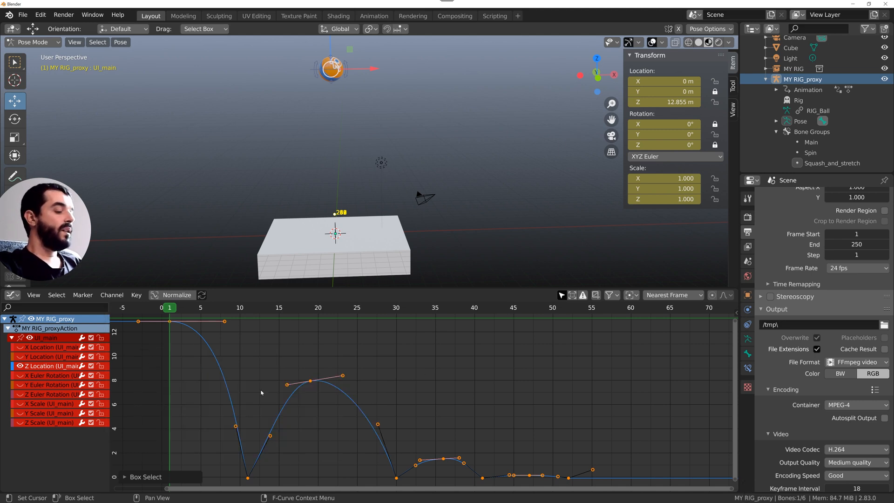
key("t")
left_click(172, 397)
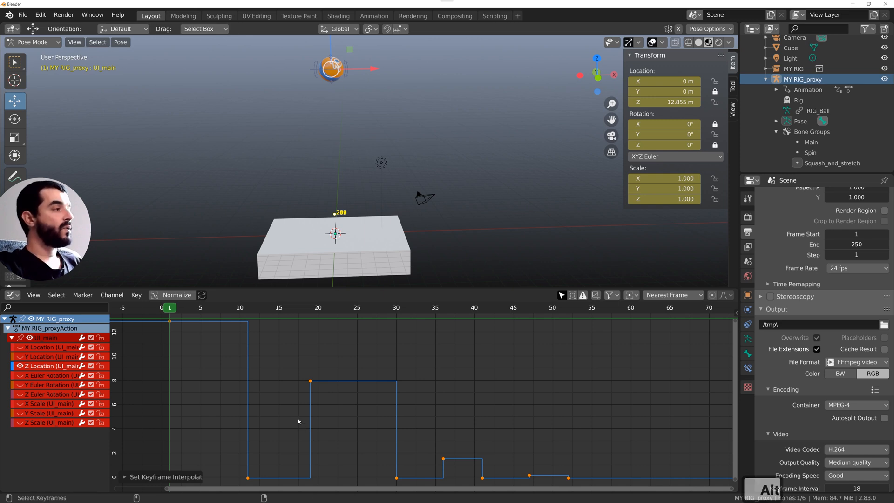
key("alt+a")
key("Escape")
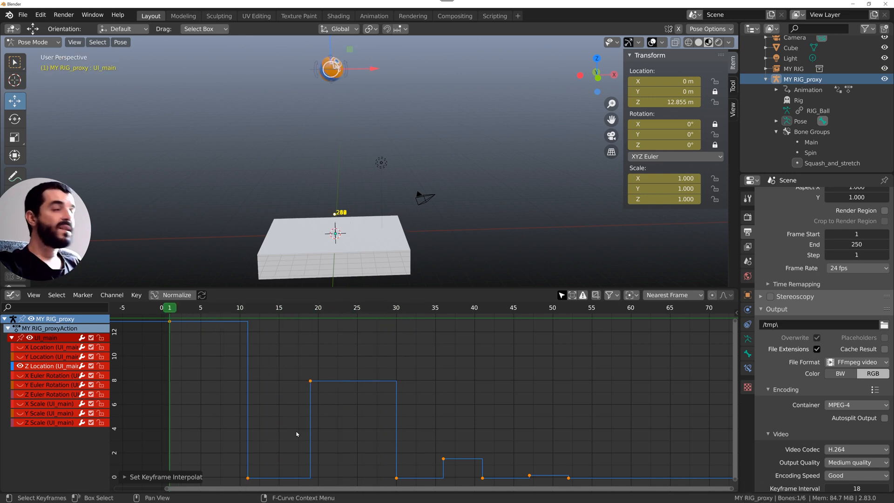
Set the keyframe interpolation to Bezier, and delete every Z Location key between the first and the last one
key("t")
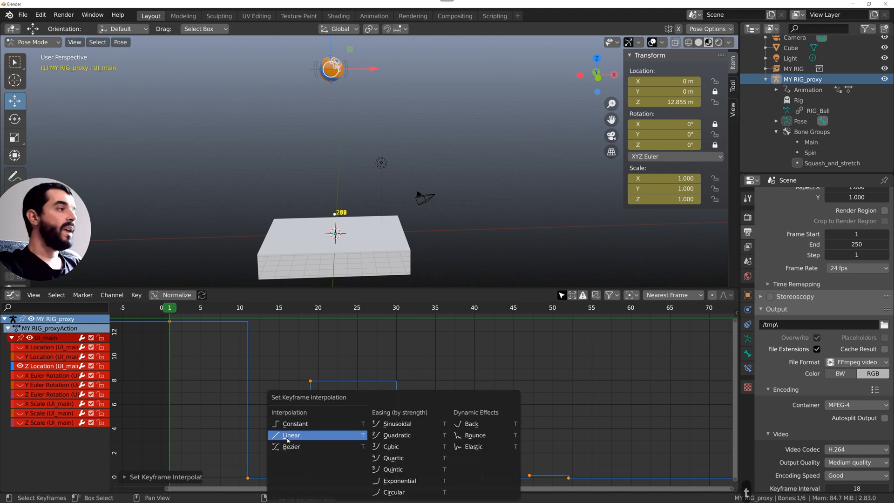
left_click(291, 446)
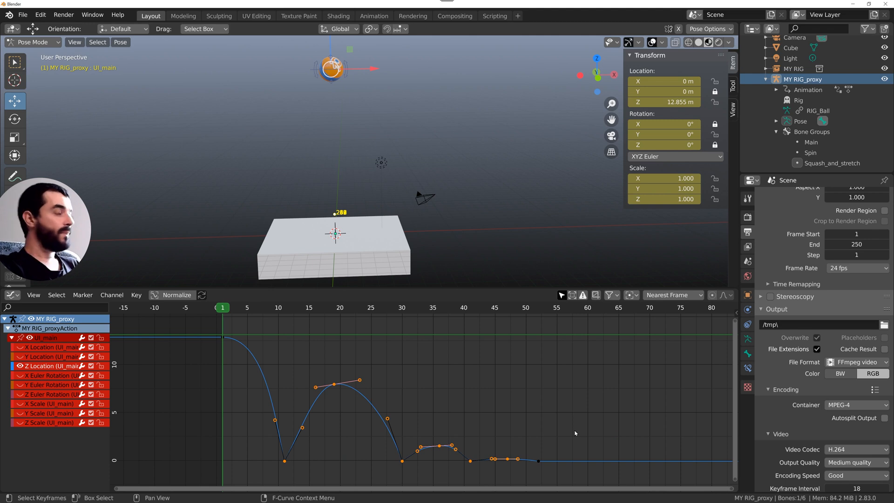
left_click_drag(250, 370, 522, 471)
key("x")
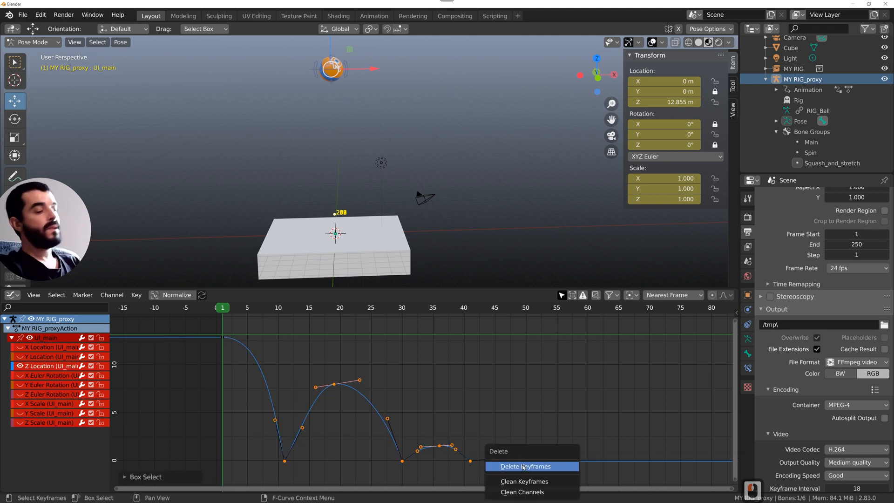
left_click(521, 470)
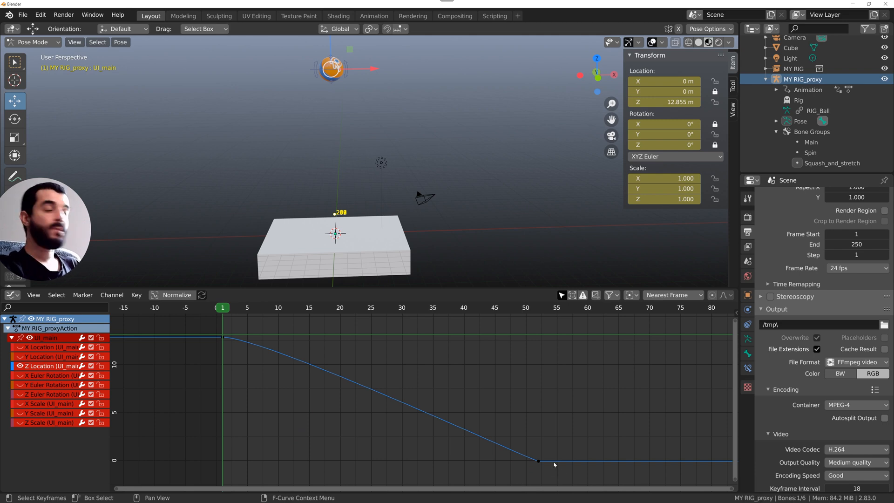
Apply Bounce interpolation to the two remaining Z Location keys, and play the animation
left_click_drag(186, 326, 559, 493)
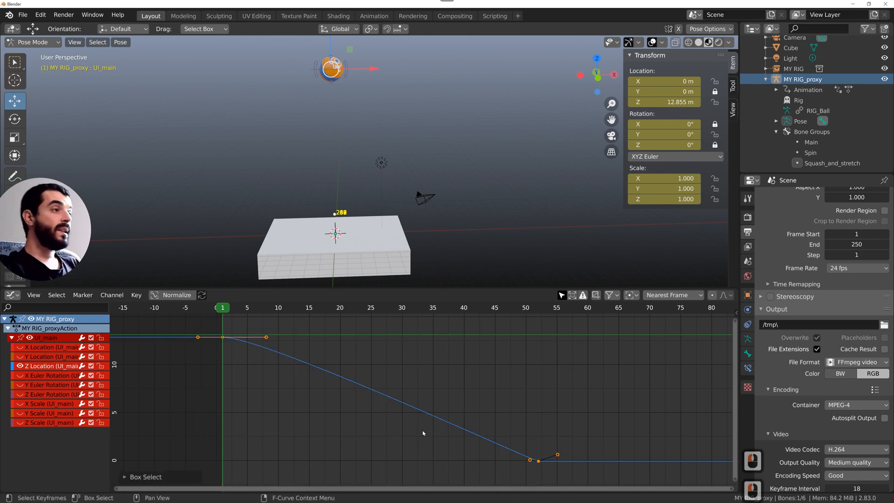
key("t")
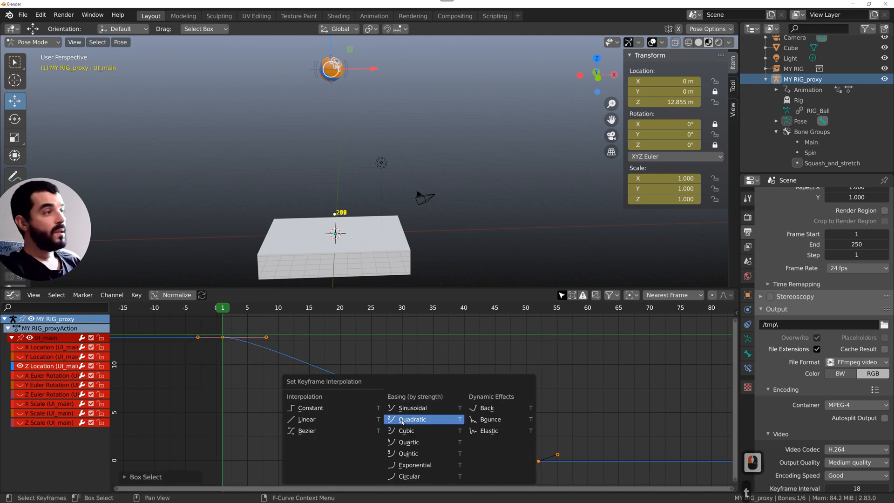
left_click(490, 420)
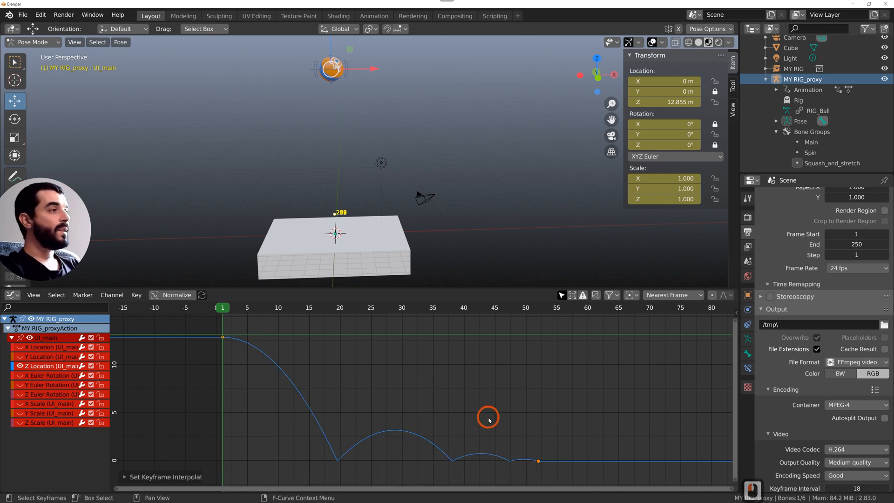
key("alt+a")
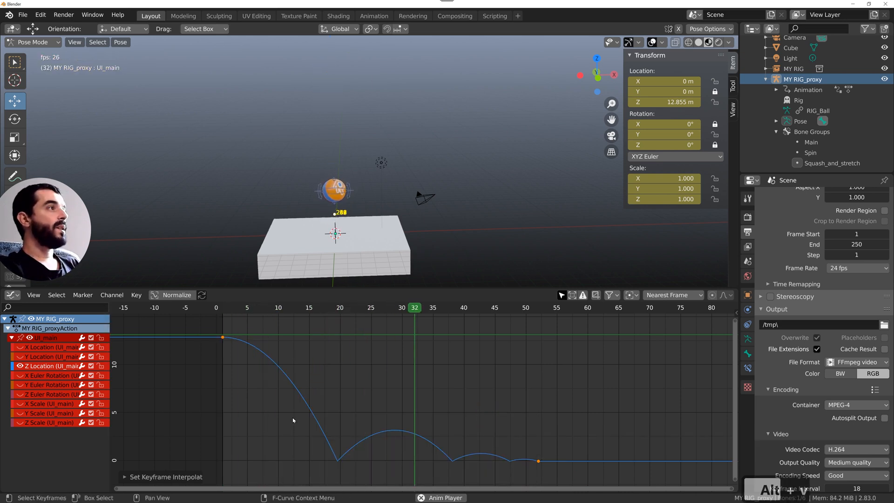
key("alt+v")
Move the last Z Location key to frame 27, and preview the shortened bounce from frame 2
left_click_drag(518, 441, 561, 484)
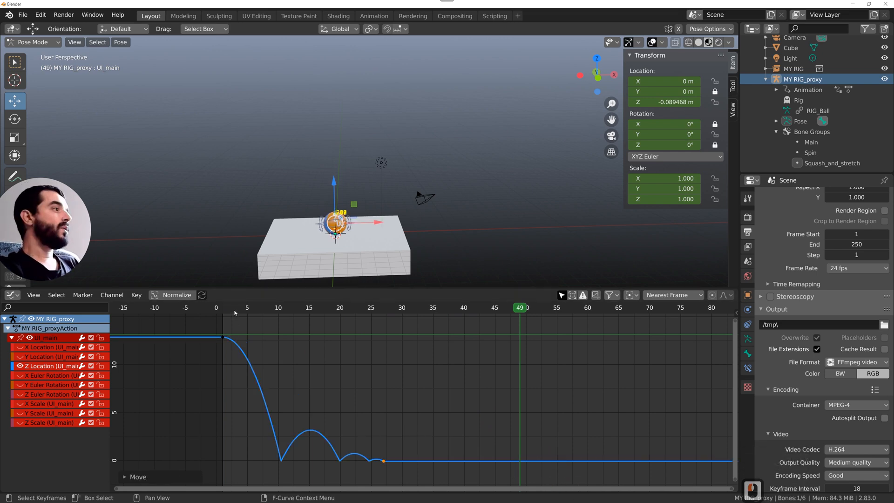
left_click(227, 311)
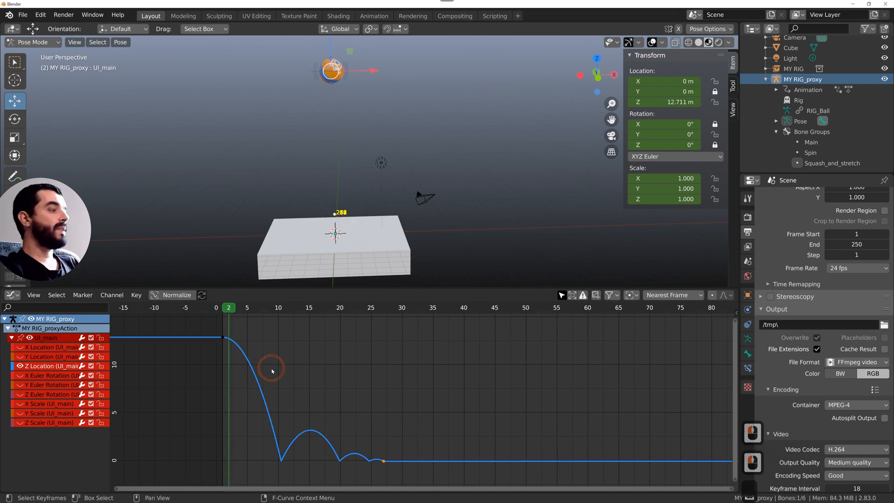
scroll(341, 392, "down", 20, "alt")
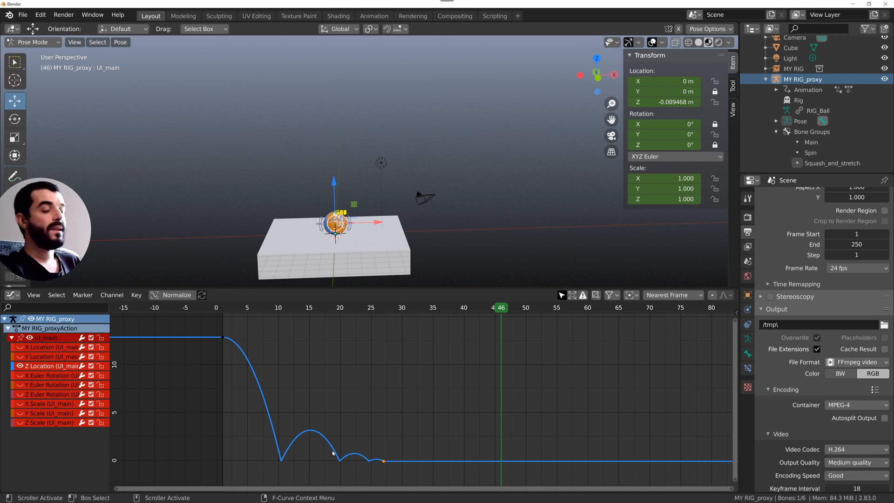
Sample the two Z Location keys into a keyframe on every frame, and set the sampled keys to Bezier interpolation
key("a")
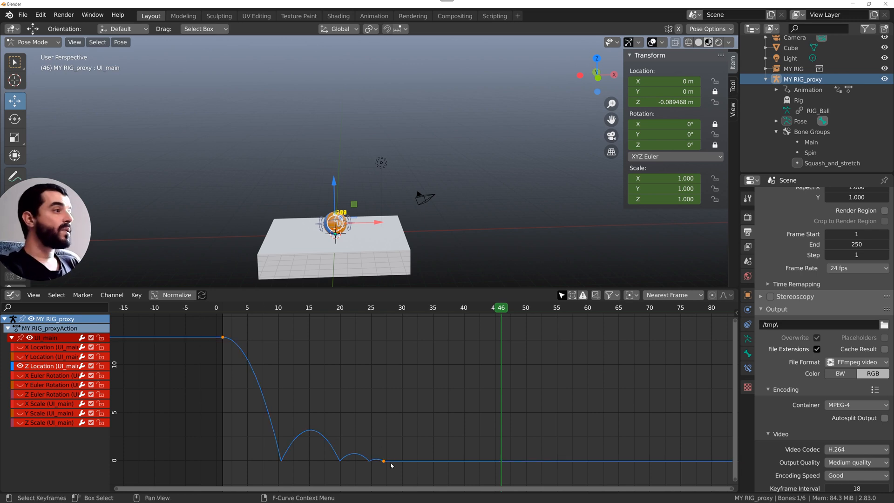
left_click_drag(392, 466, 196, 333)
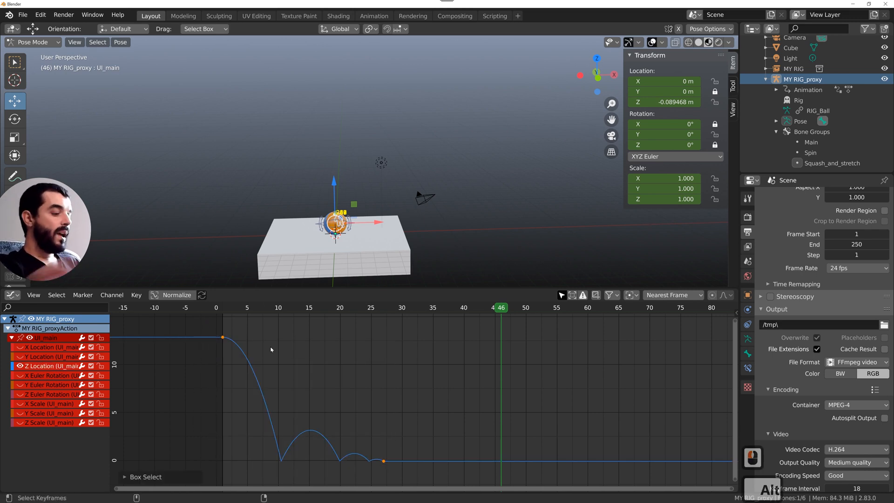
key("alt+shift+o")
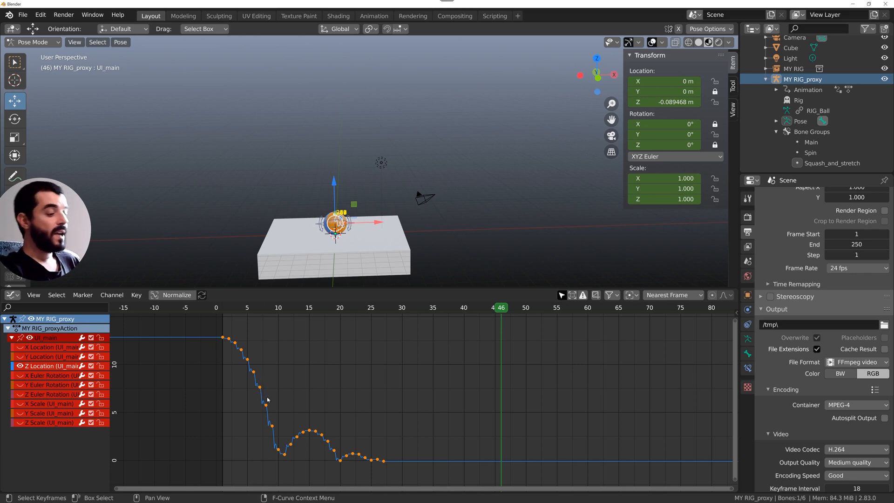
key("t")
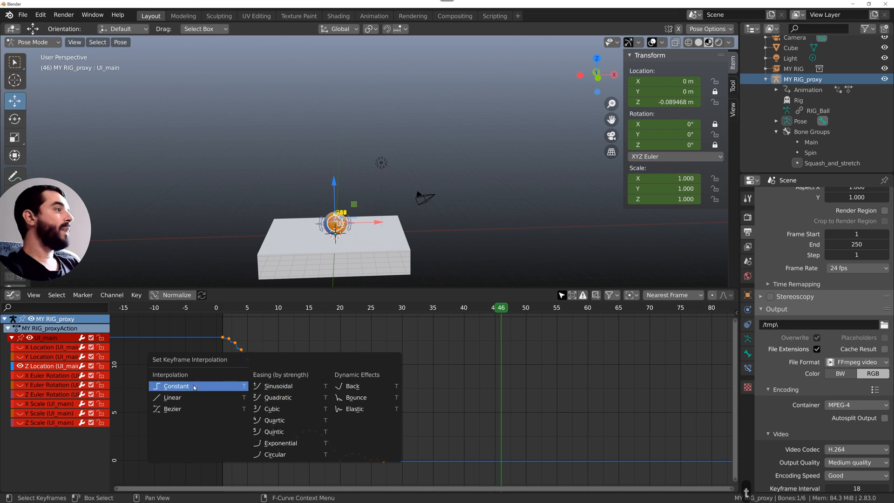
left_click(176, 409)
left_click(235, 441)
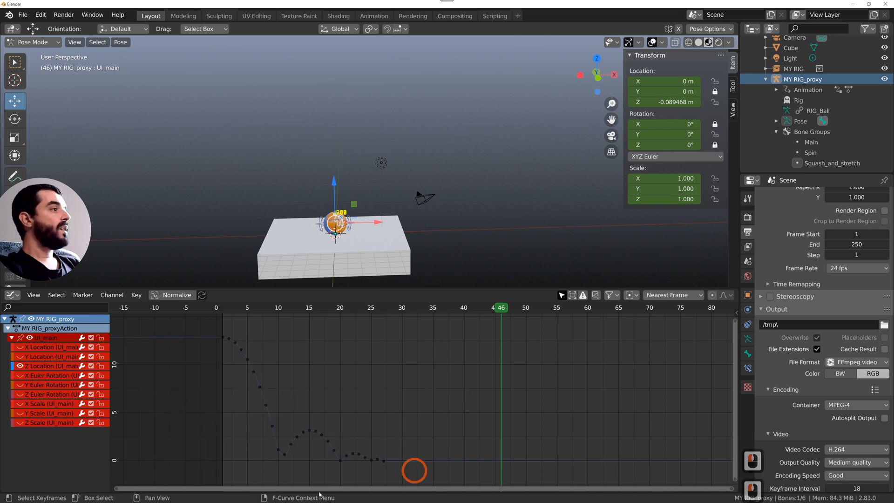
Run Clean Keyframes on all Z Location keys and adjust its threshold
left_click_drag(205, 469, 397, 320)
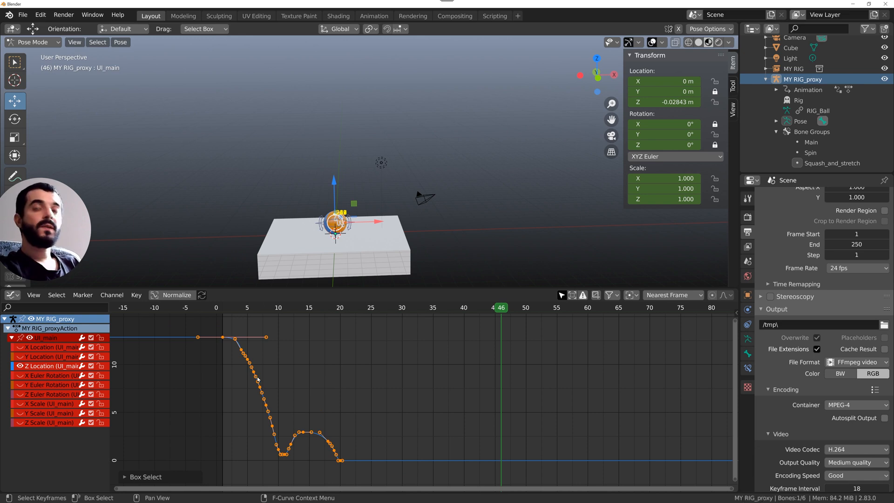
key("Delete")
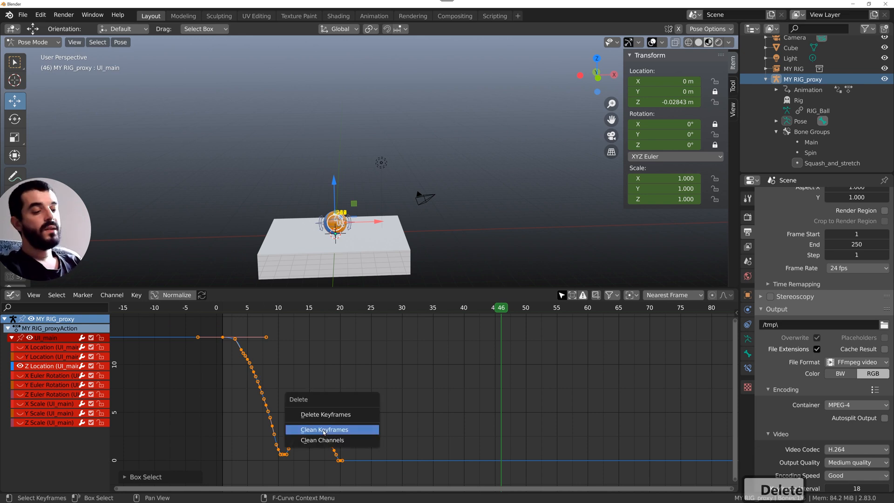
left_click(323, 429)
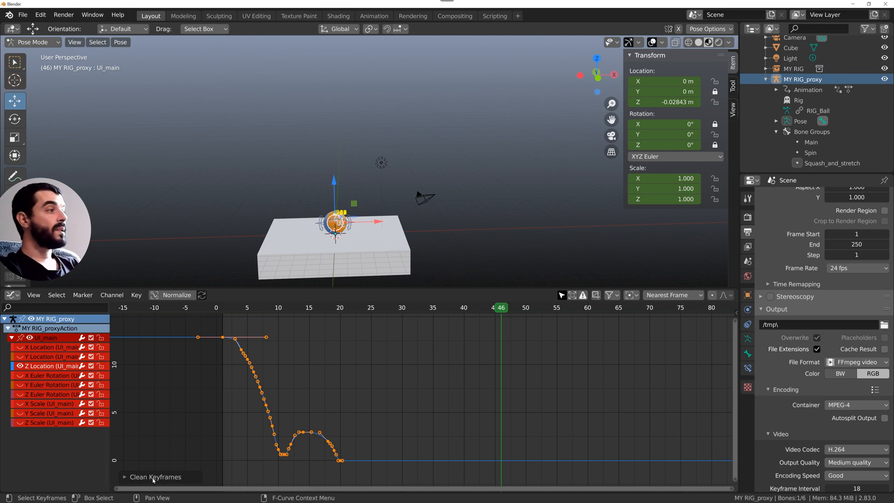
left_click(125, 476)
left_click_drag(208, 464, 250, 463)
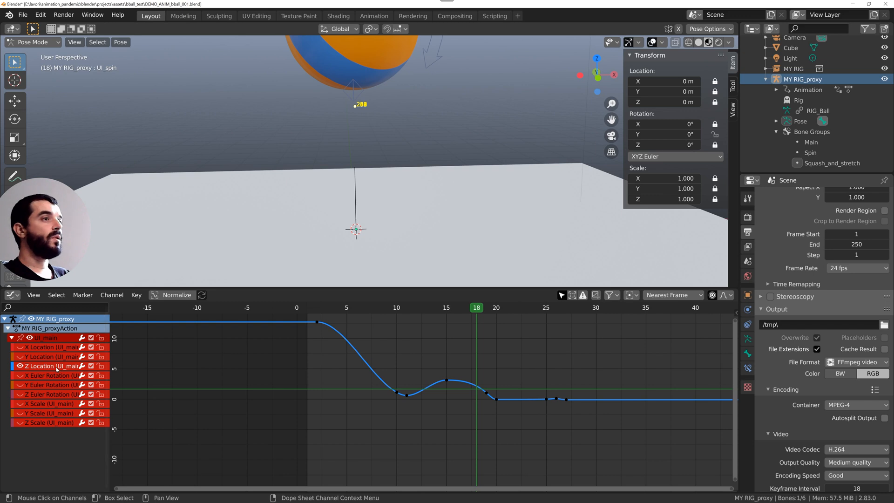
Show the Graph Editor's sidebar with the curve modifiers, and toggle the 3D viewport's sidebar off and on
key("n")
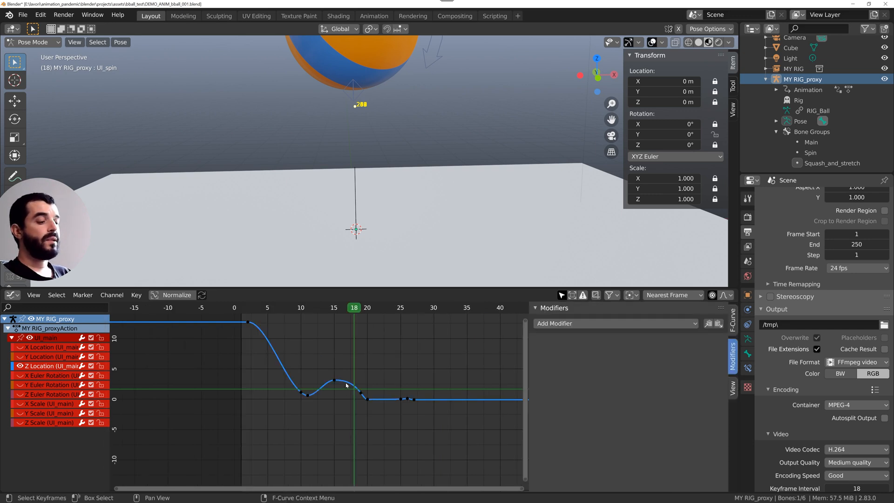
key("n")
key("n")
key("n")
key("n")
key("n")
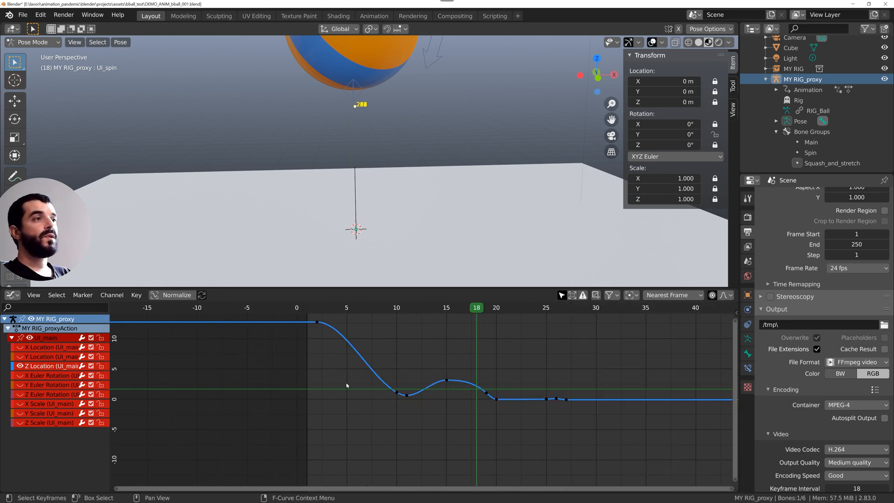
key("n")
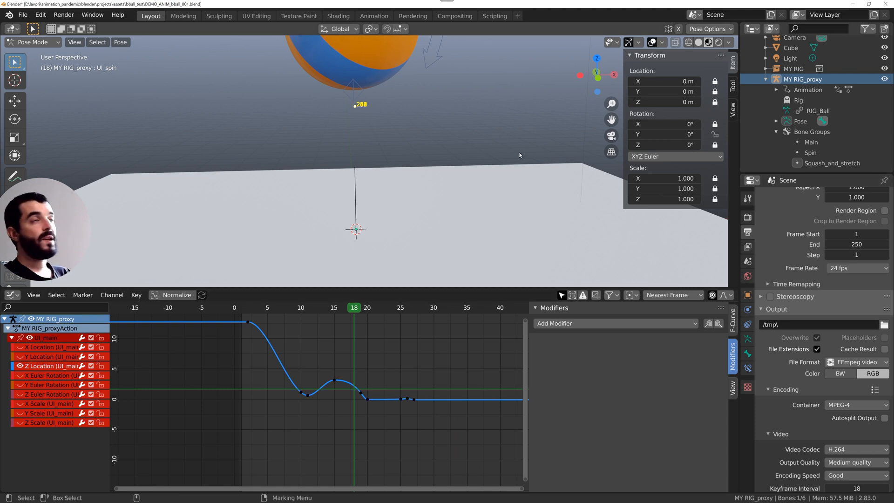
key("n")
key("n")
key("n")
key("n")
key("n")
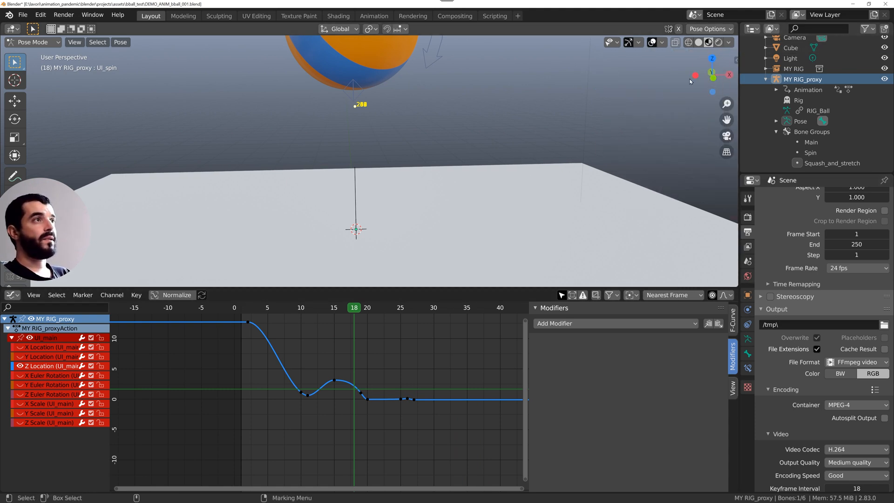
key("n")
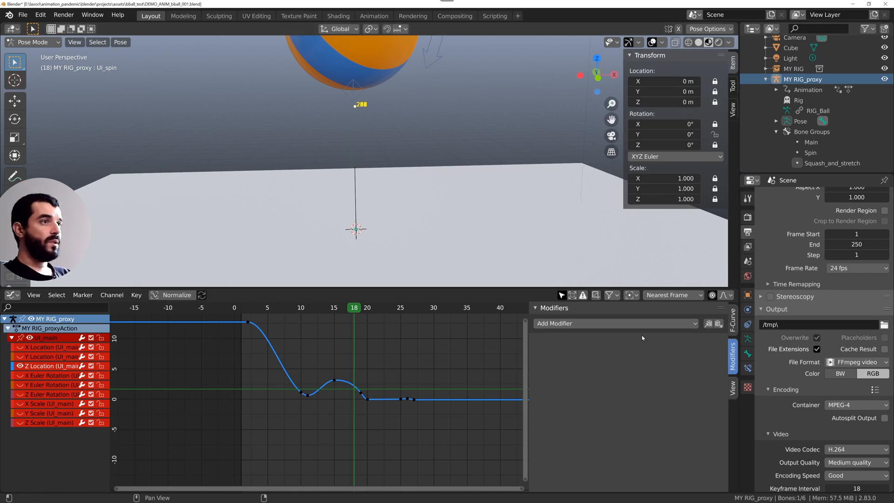
Add a Noise modifier to the Z Location curve, and play the animation from about frame 2
left_click(555, 325)
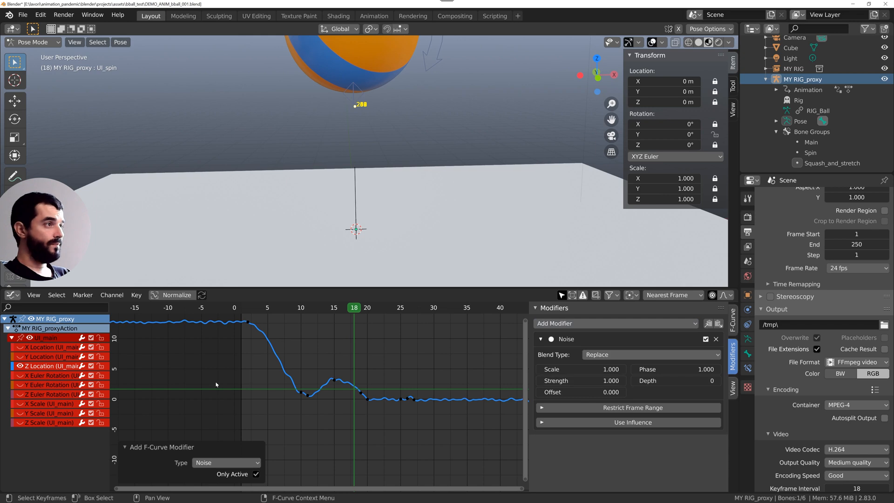
left_click_drag(347, 309, 248, 310)
key("space")
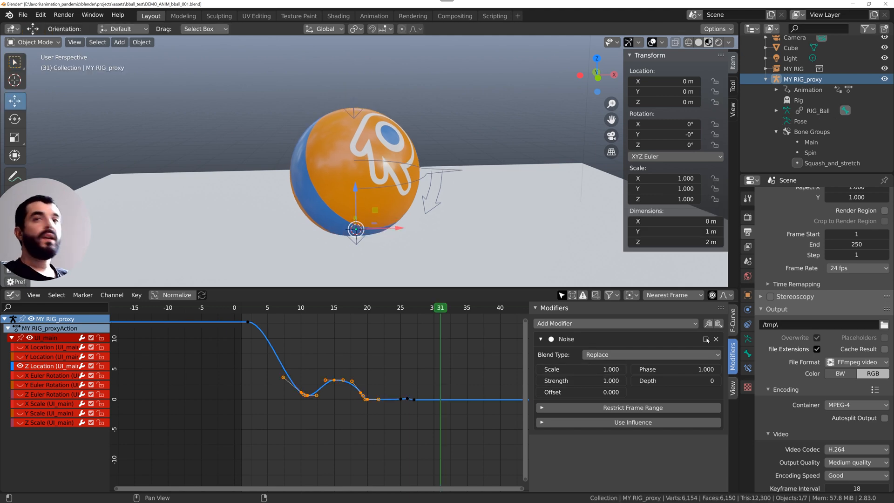
Toggle the Noise modifier off and on to compare the Z Location curve with and without it
left_click(707, 340)
left_click(707, 340)
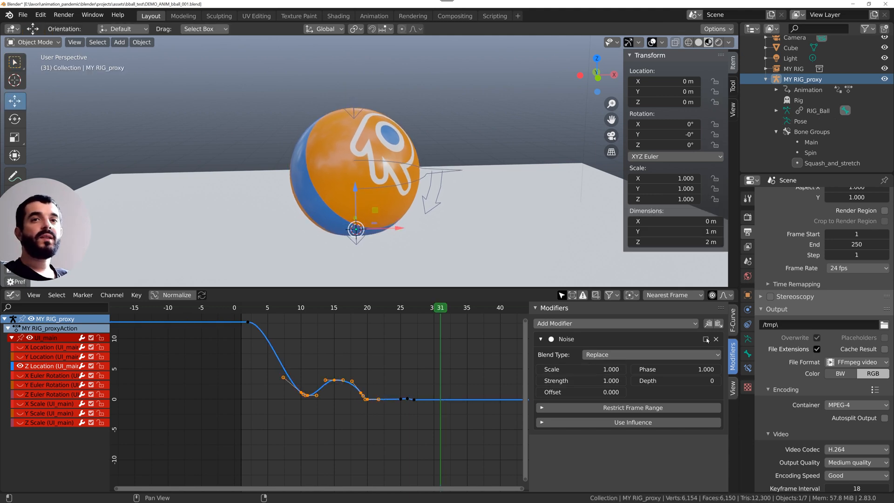
left_click(707, 340)
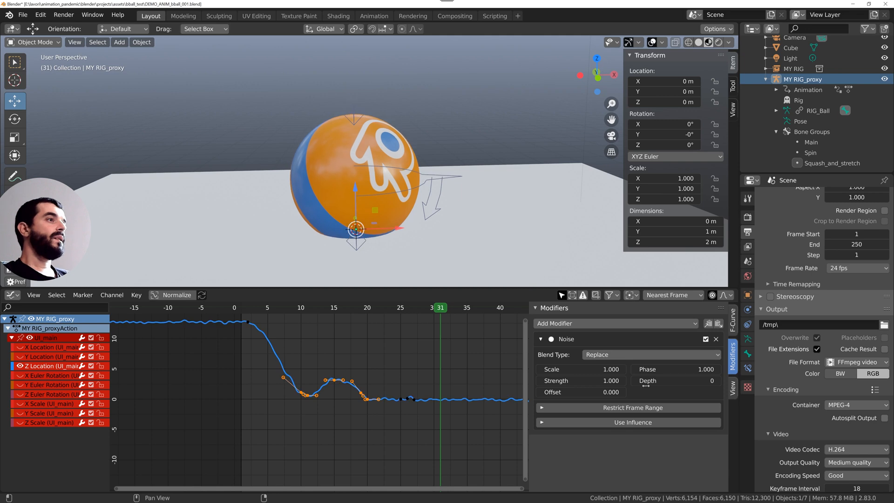
Enable Use Influence on the Noise modifier at 1.000, and delete the modifier from the curve
left_click(646, 422)
mouse_move(648, 430)
left_mouse_down()
mouse_move(484, 431)
mouse_move(649, 430)
left_mouse_up()
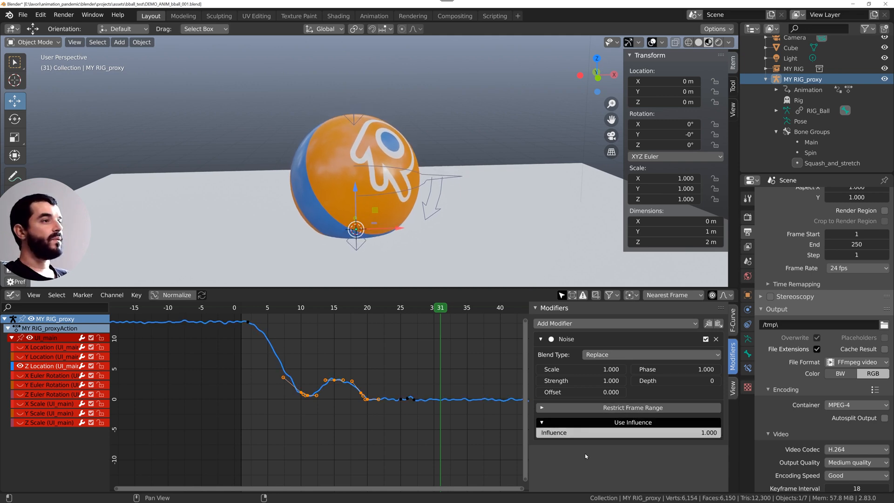
right_click(586, 433)
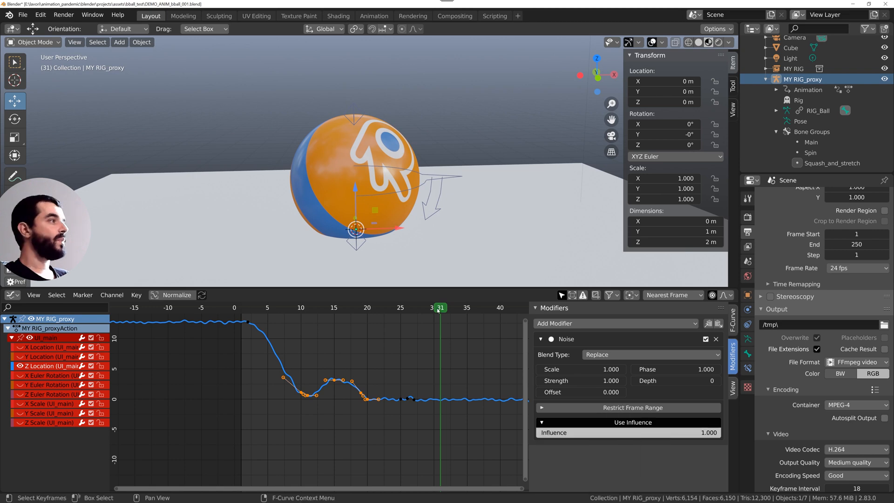
mouse_move(438, 309)
left_mouse_down()
mouse_move(460, 308)
mouse_move(427, 309)
left_mouse_up()
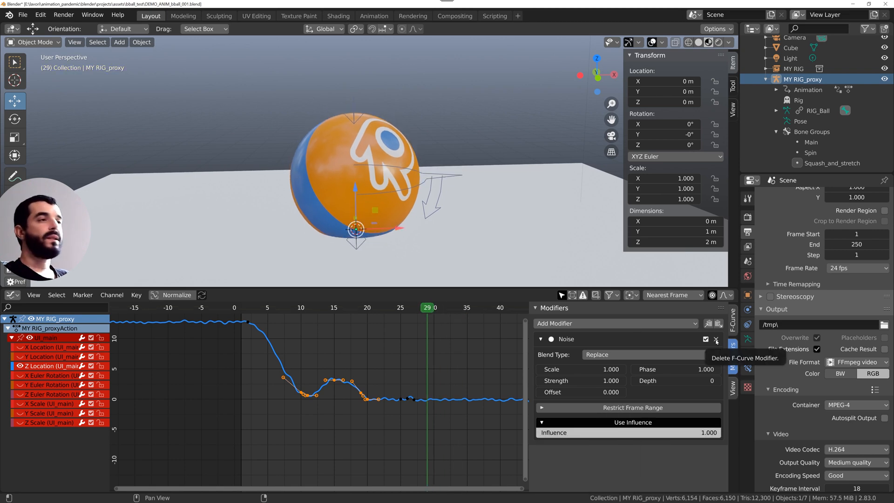
left_click(716, 340)
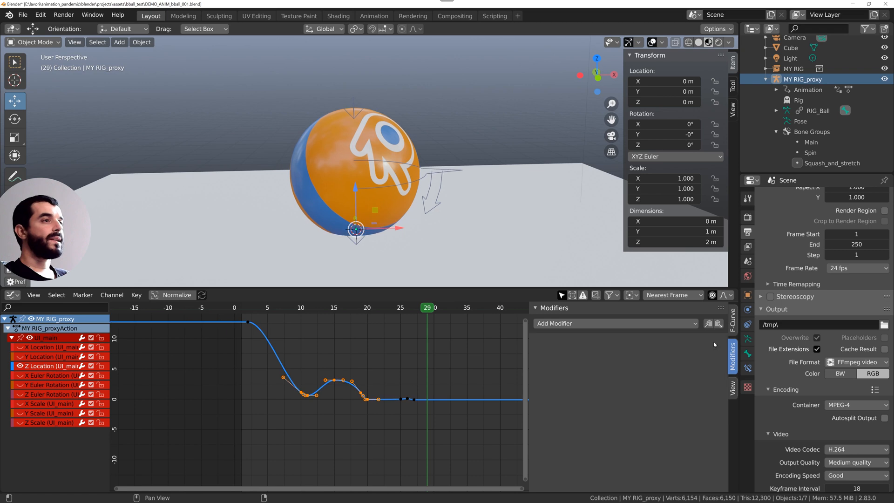
left_click(603, 324)
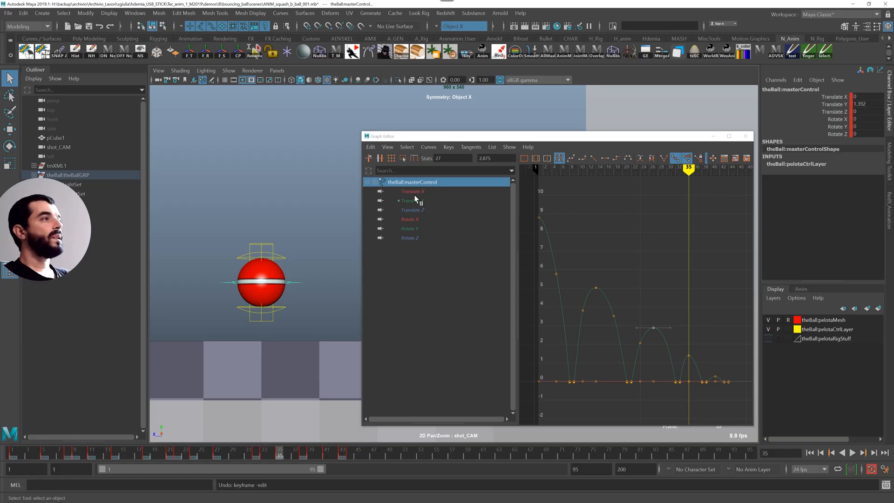
Switch to Maya, isolate the ball master control's Translate Y curve in the Graph Editor, and enable its Infinity display
left_click(414, 200)
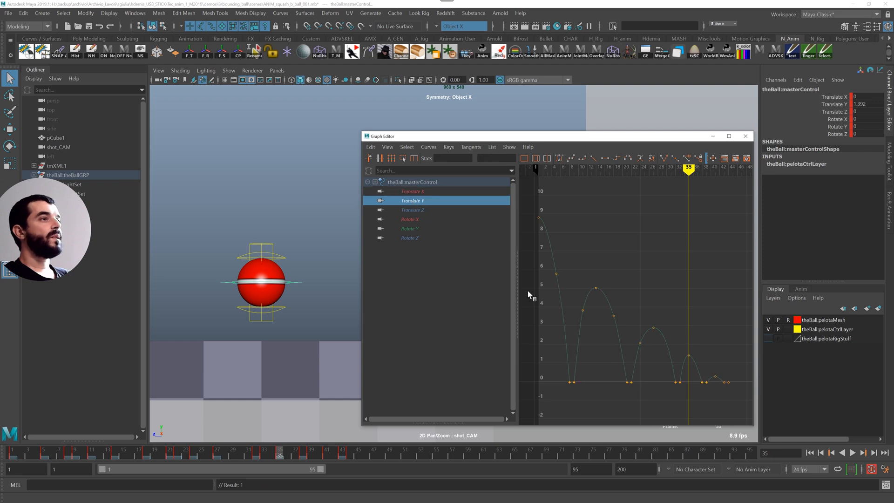
left_click(391, 150)
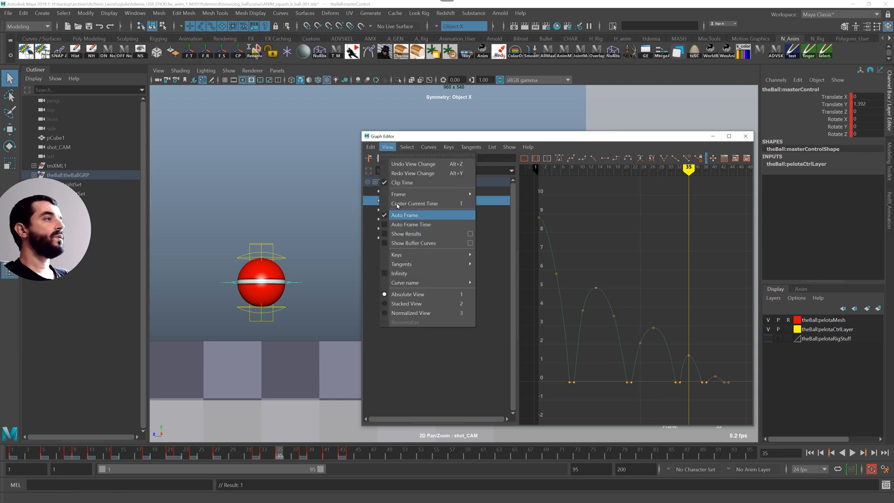
left_click(401, 271)
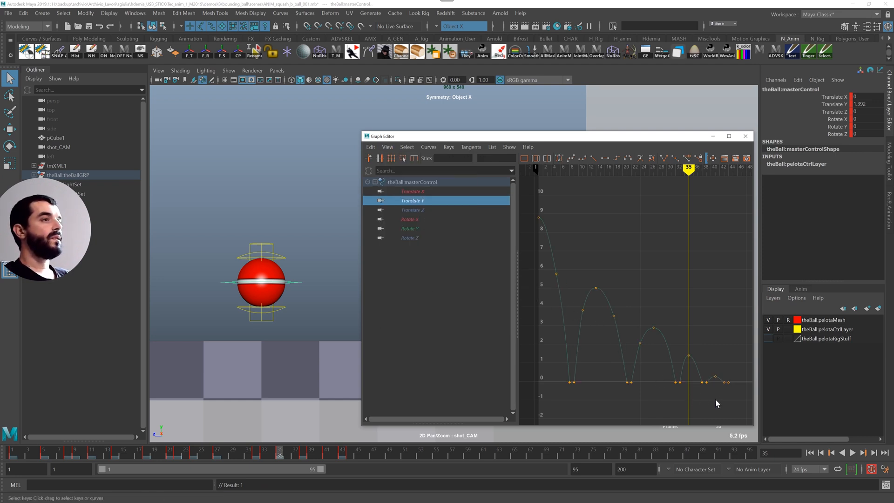
Give the last keys of the Translate Y curve linear tangents, and look up the Pre Infinity options
left_click_drag(717, 404, 750, 325)
left_click(439, 151)
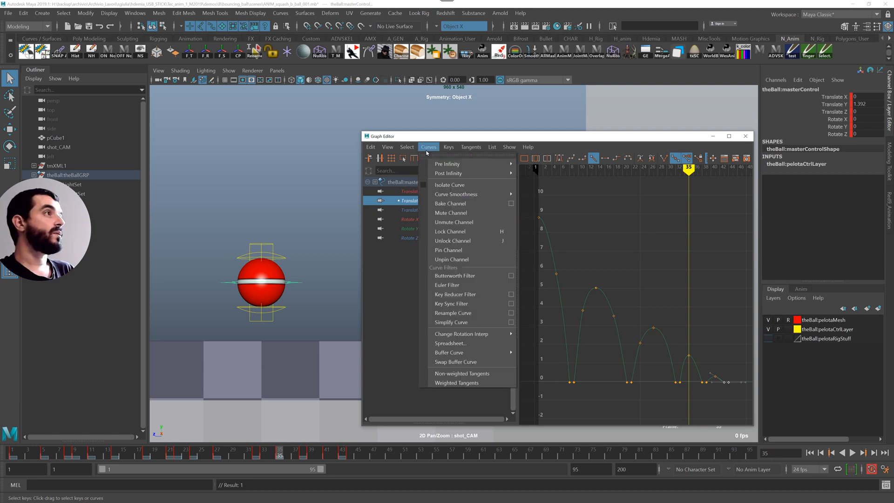
mouse_move(465, 164)
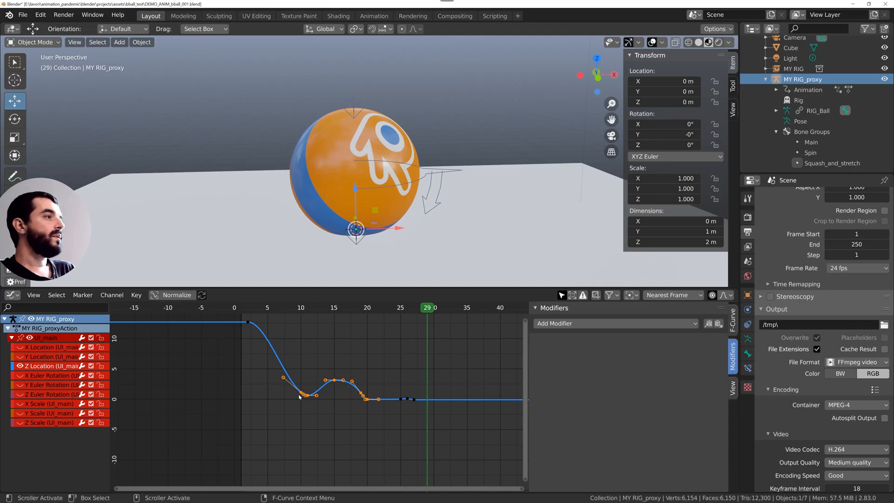
Switch back to Blender, and add an F-Curve modifier to the Z Location curve
left_click(615, 323)
left_click(552, 369)
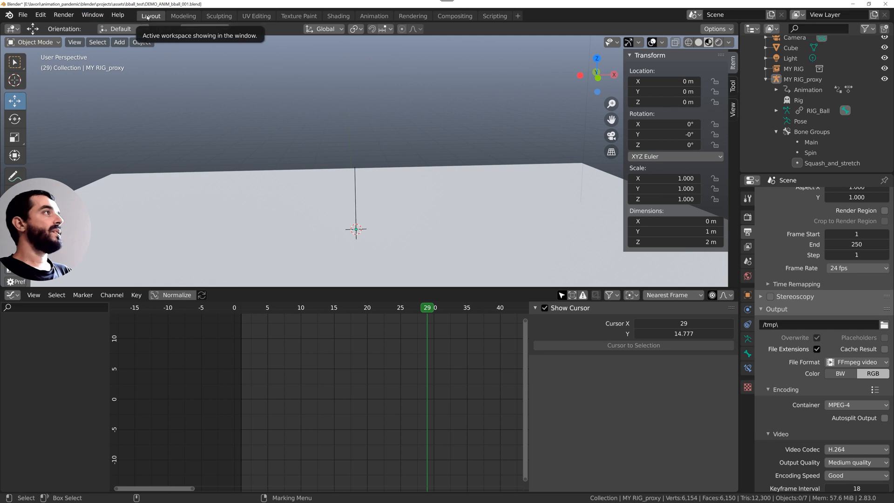
Compare the viewport views of the Animation and Layout workspaces, finishing in the Animation workspace
left_click(379, 16)
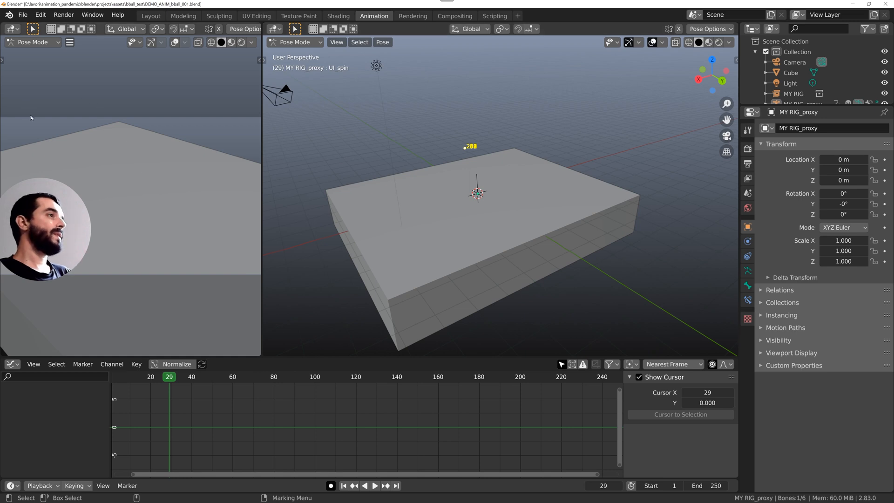
middle_click_drag(443, 154, 484, 164)
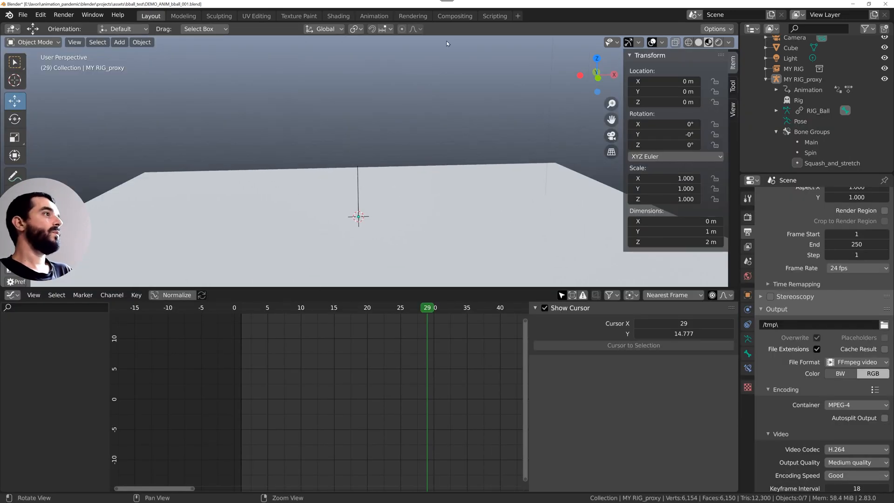
scroll(516, 281, "down", 5)
middle_click_drag(430, 156, 413, 168)
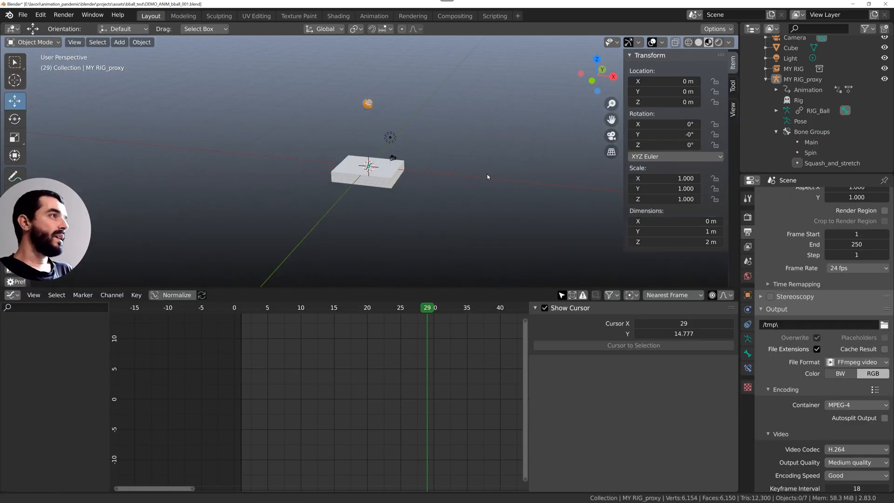
scroll(548, 132, "up", 5)
left_click(374, 16)
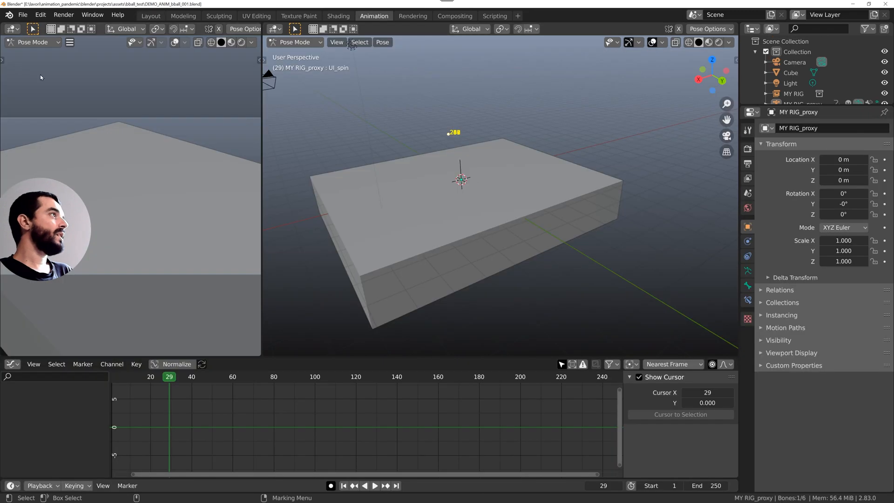